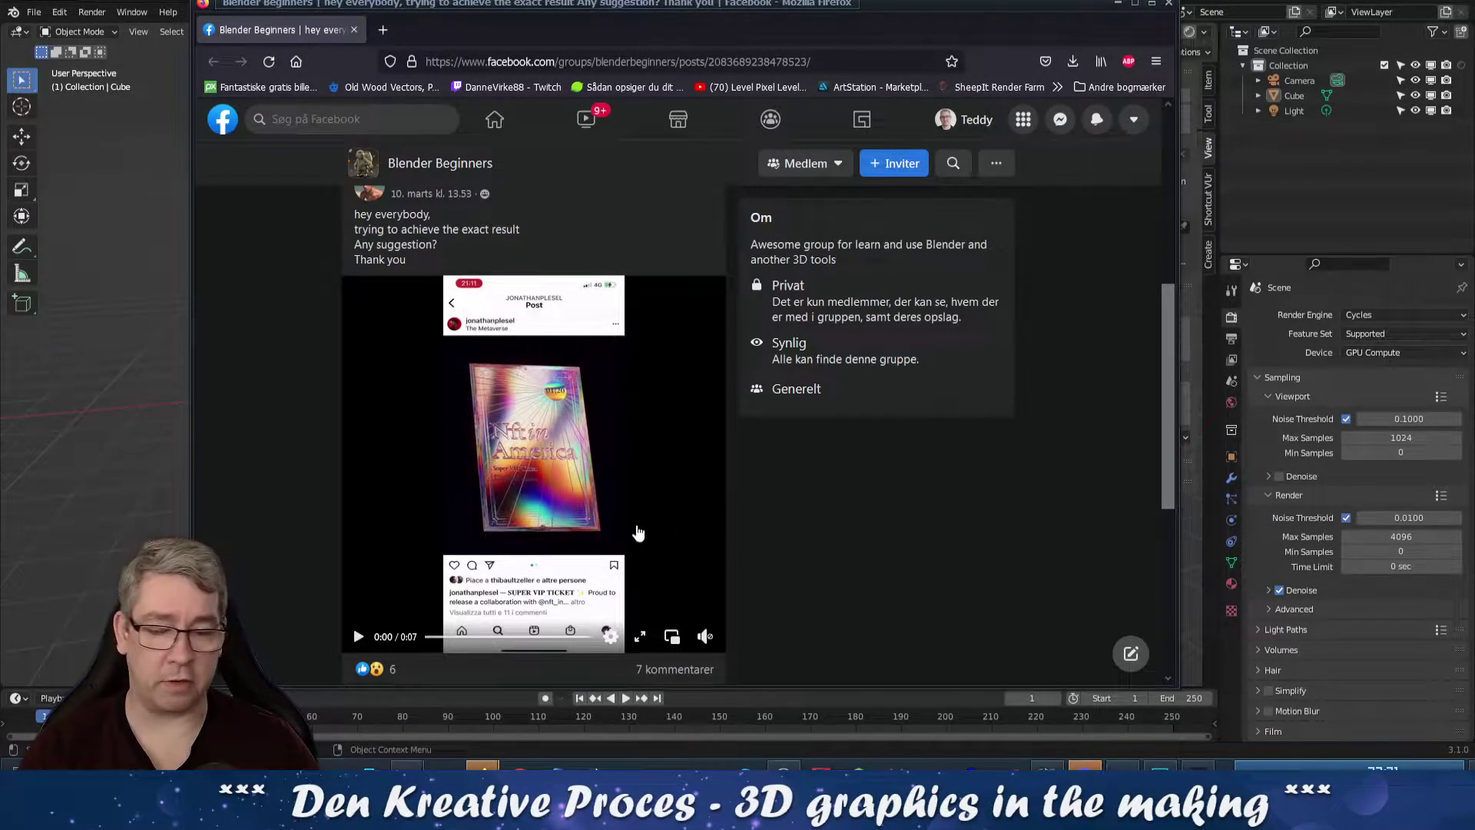
Play the reference video of the shiny ticket card in the Facebook post, pause it and switch to Blender
{"action": "left_click", "coordinate": [361, 640]}
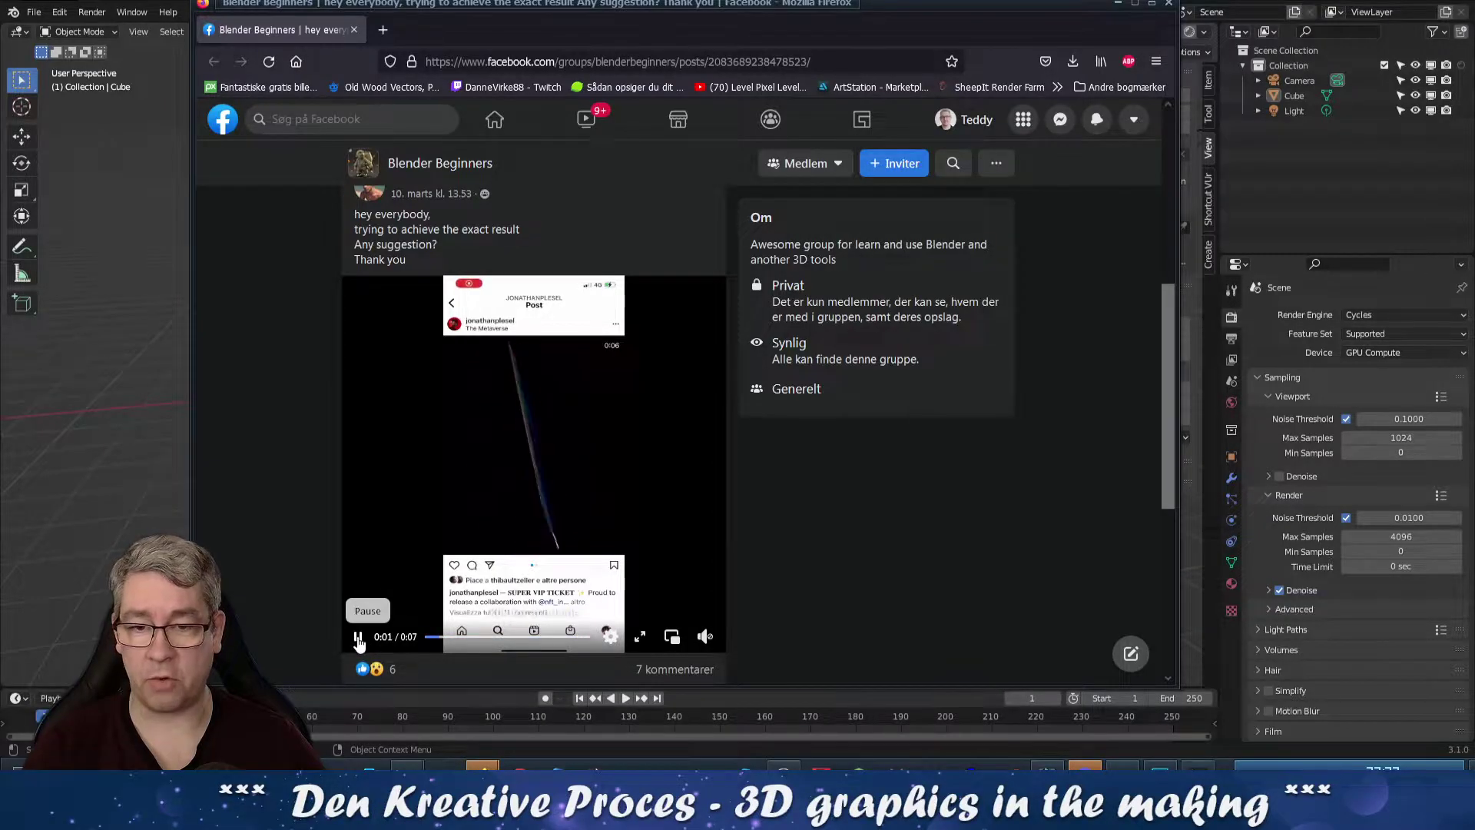
{"action": "left_click", "coordinate": [358, 640]}
{"action": "left_click_drag", "start_coordinate": [972, 8], "coordinate": [971, 0]}
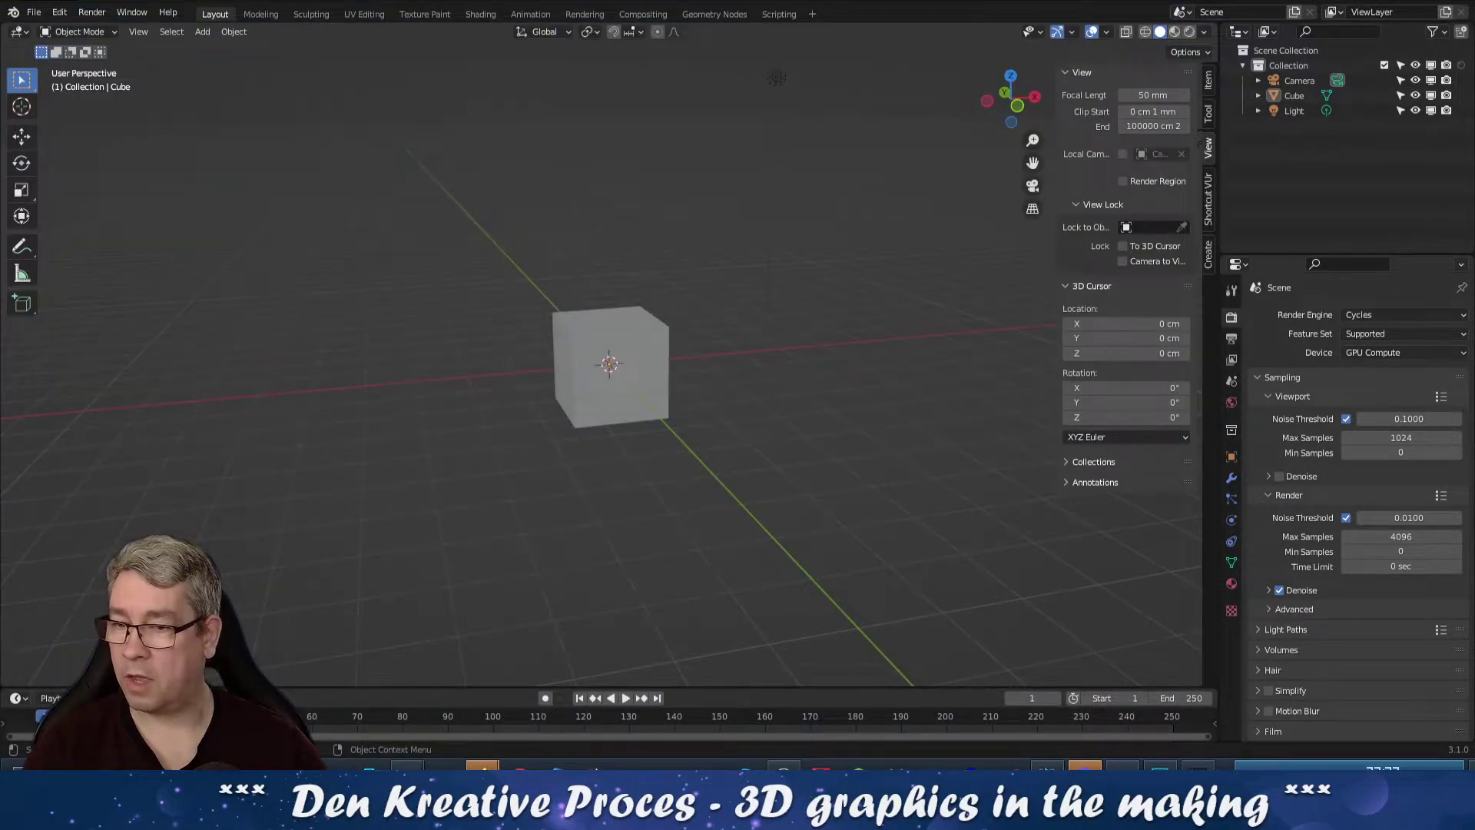
Stretch the default cube along Z and rescale it into an upright box about 136.5 cm wide and 233 cm tall
{"action": "left_click", "coordinate": [577, 385]}
{"action": "key", "text": "KP_7"}
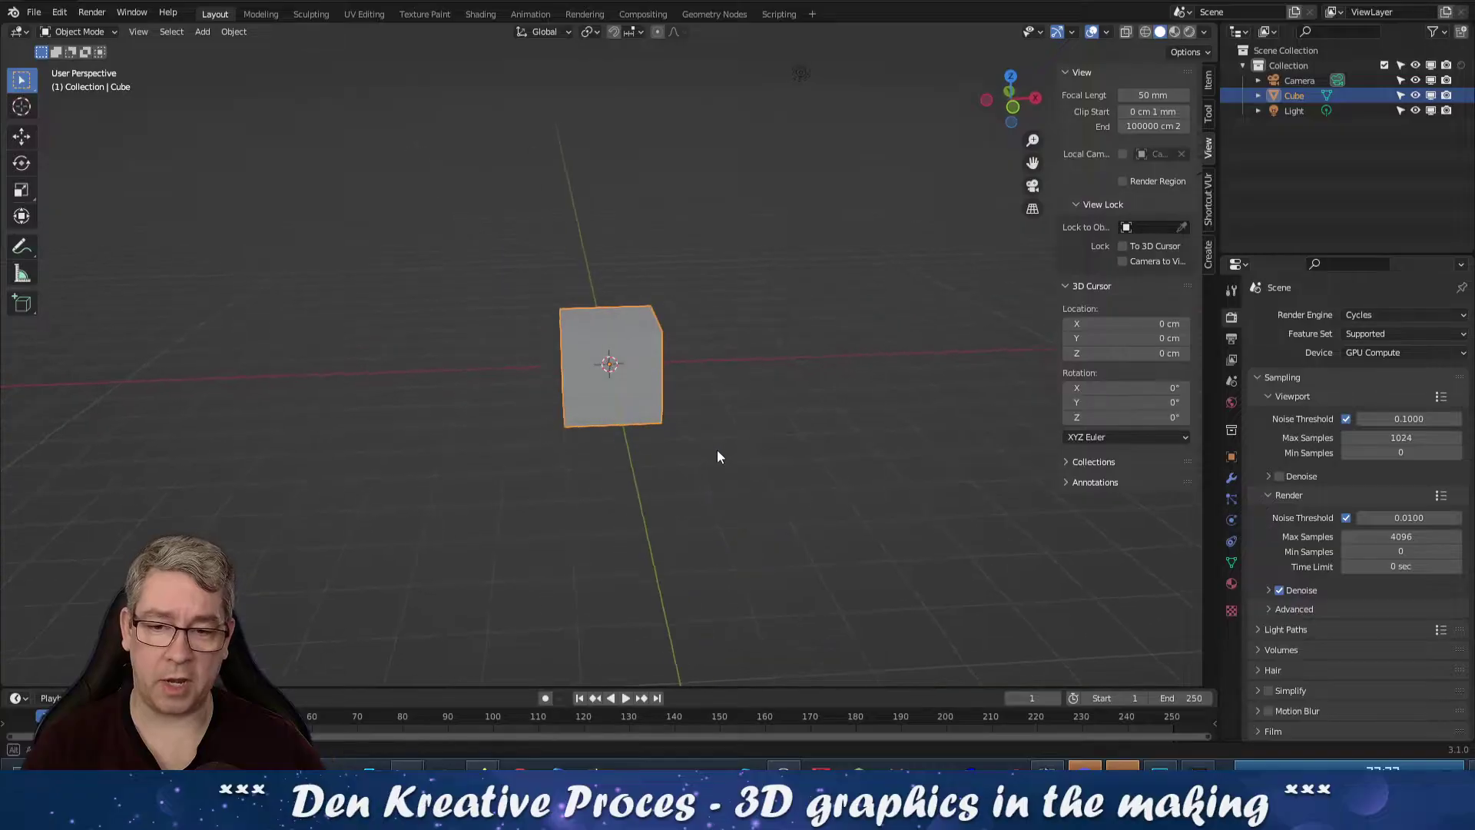
{"action": "key", "text": "KP_1"}
{"action": "scroll", "coordinate": [724, 455], "scroll_direction": "up", "scroll_amount": 4}
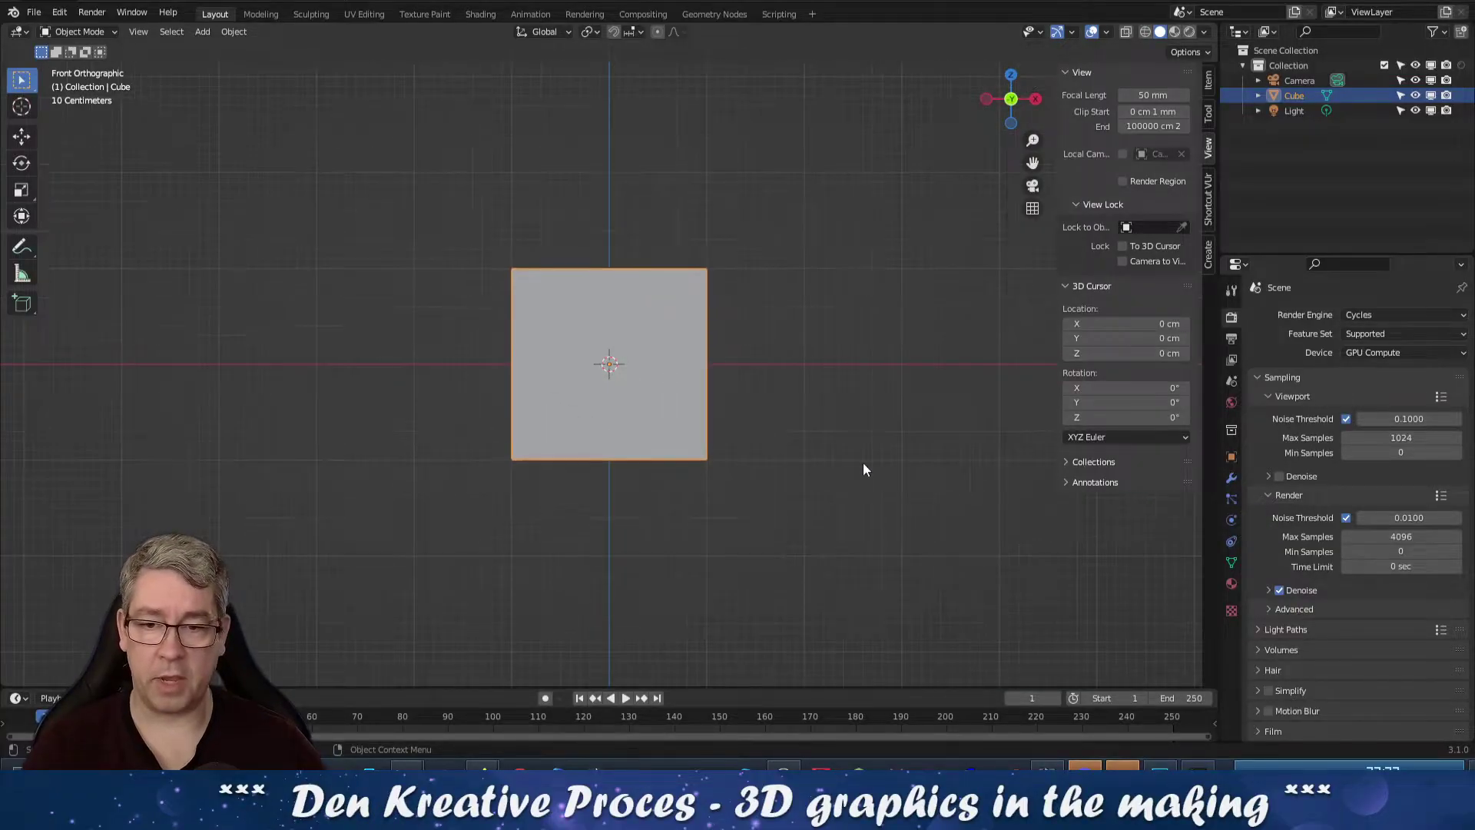
{"action": "key", "text": "s"}
{"action": "key", "text": "z"}
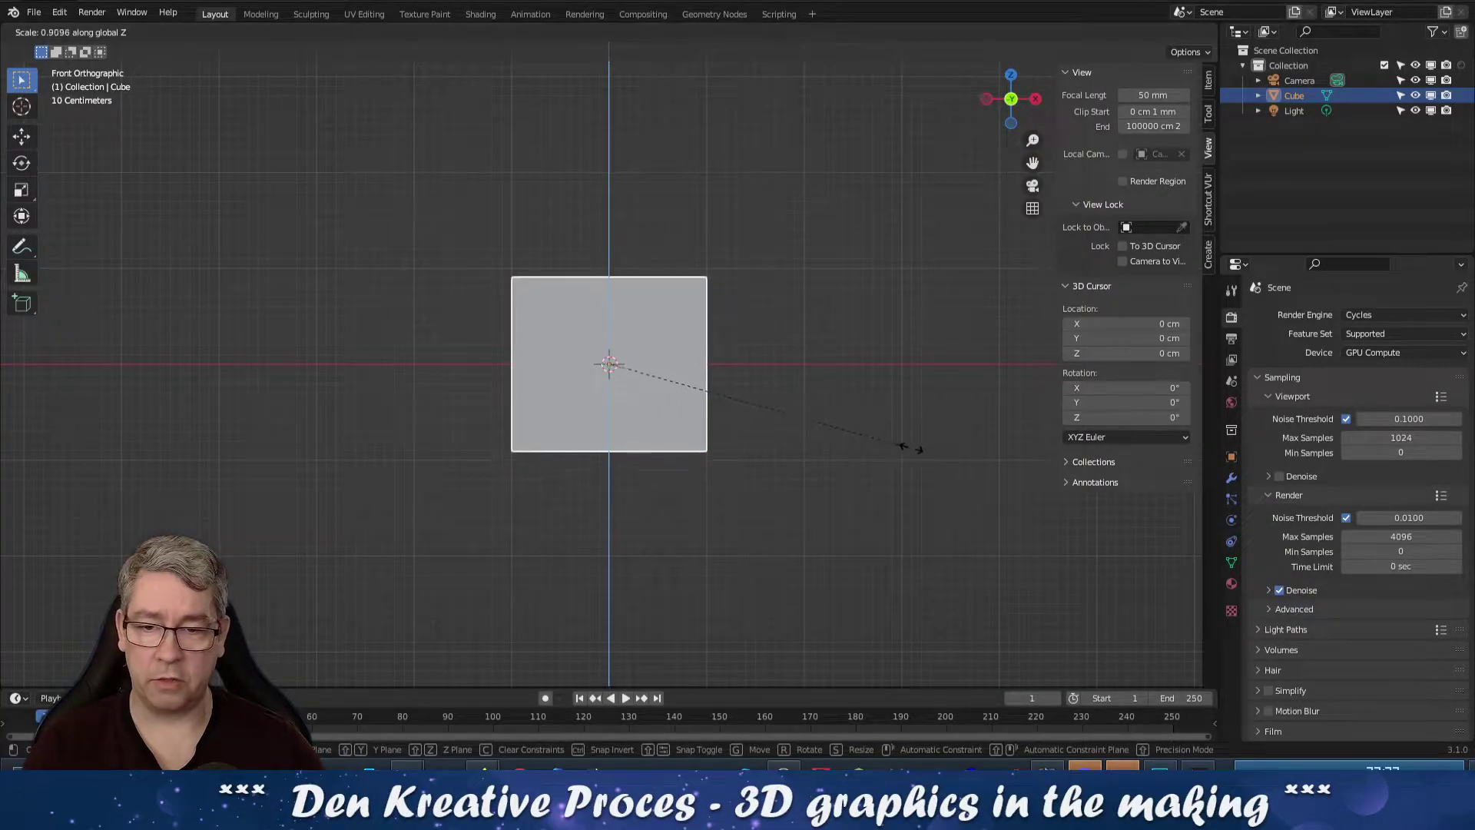
{"action": "left_click", "coordinate": [981, 448]}
{"action": "key", "text": "s"}
{"action": "left_click", "coordinate": [873, 445]}
Flatten the box along the Y axis into a thin upright card
{"action": "middle_click_drag", "start_coordinate": [472, 335], "coordinate": [640, 404]}
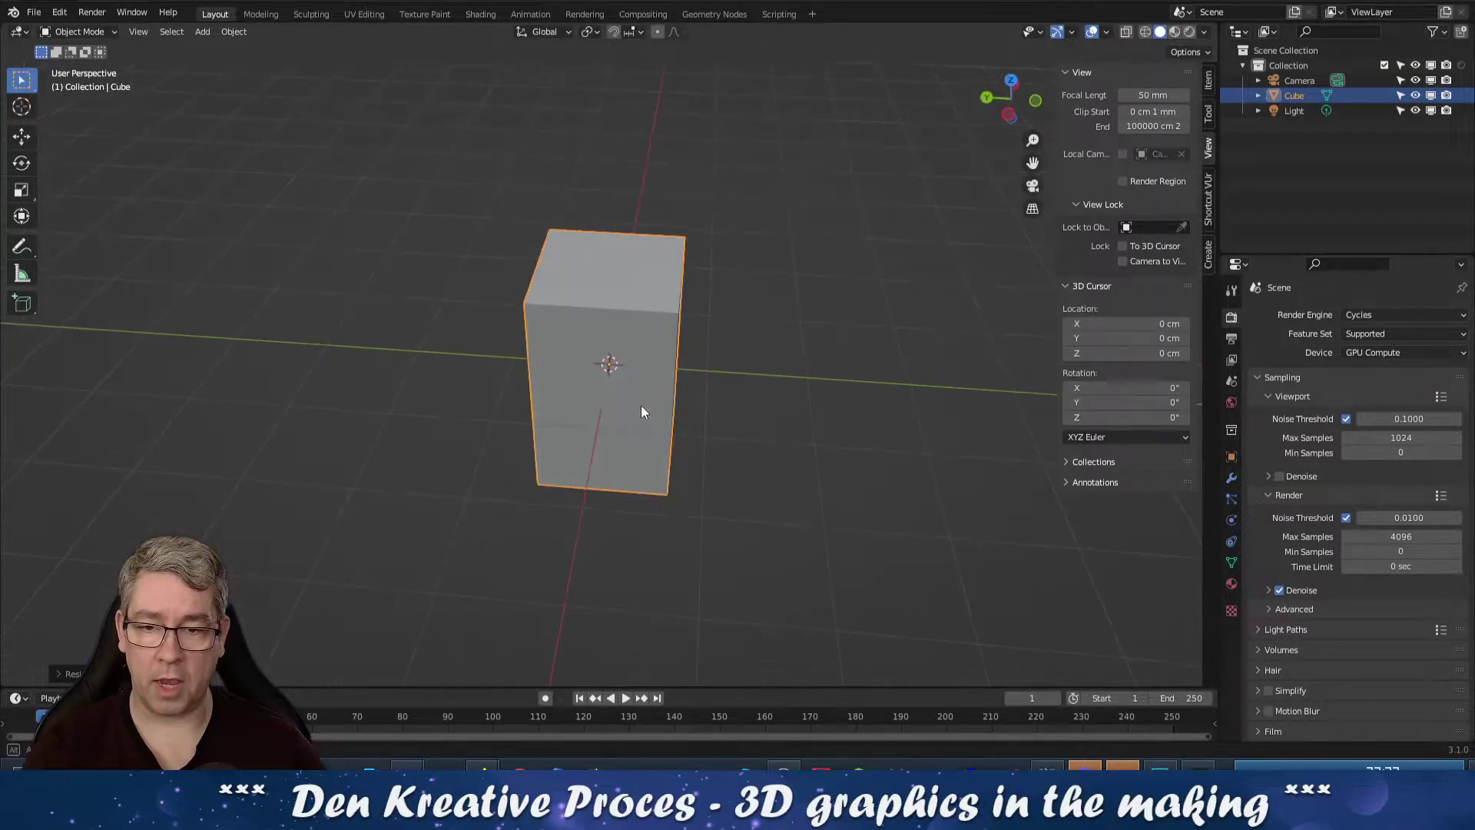
{"action": "key", "text": "s"}
{"action": "key", "text": "y"}
{"action": "left_click", "coordinate": [644, 355]}
{"action": "key", "text": "s"}
{"action": "key", "text": "y"}
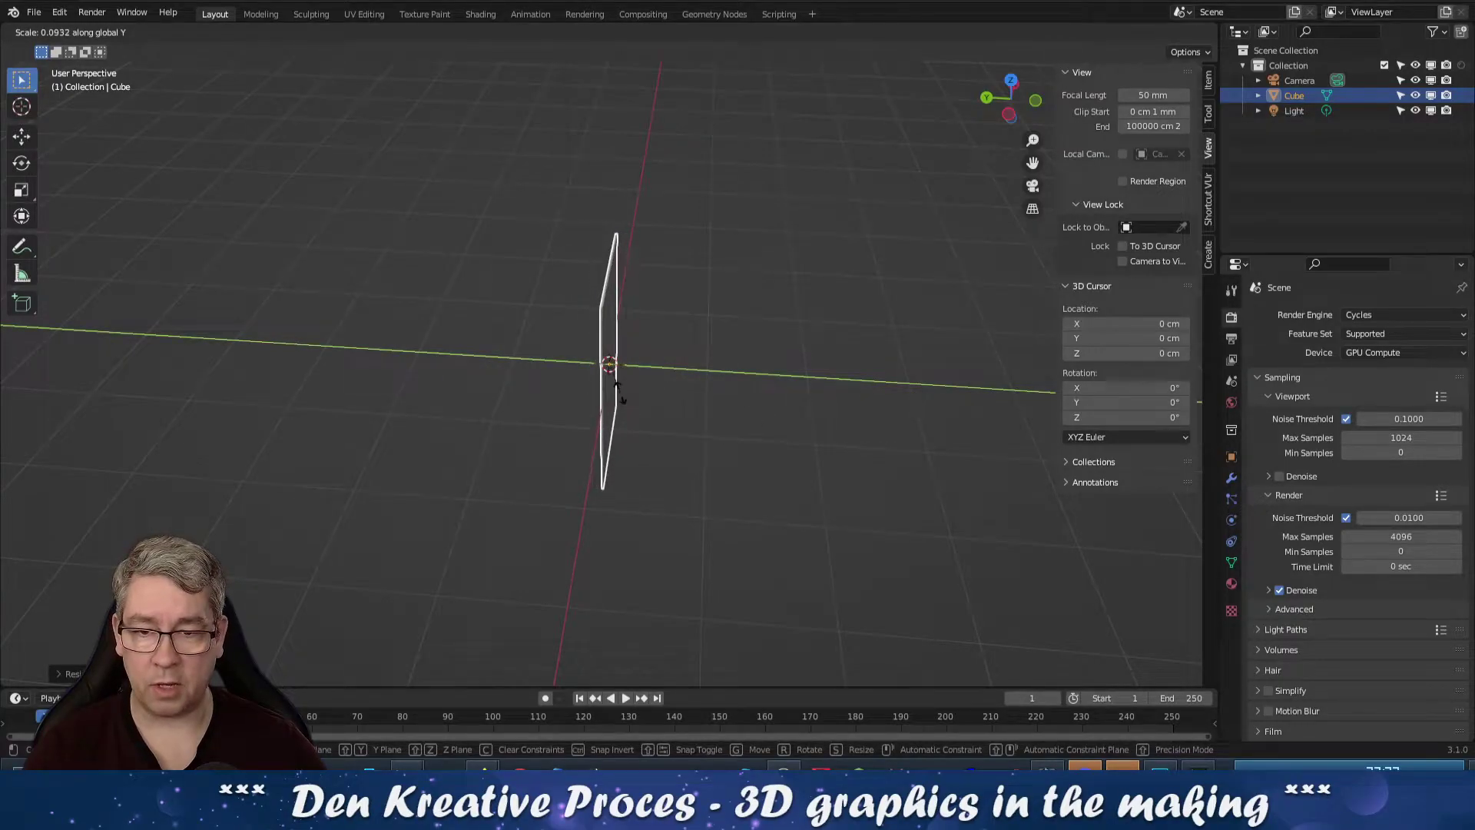
{"action": "left_click", "coordinate": [668, 436]}
Apply all transforms to the flattened card
{"action": "middle_click_drag", "start_coordinate": [669, 435], "coordinate": [576, 407]}
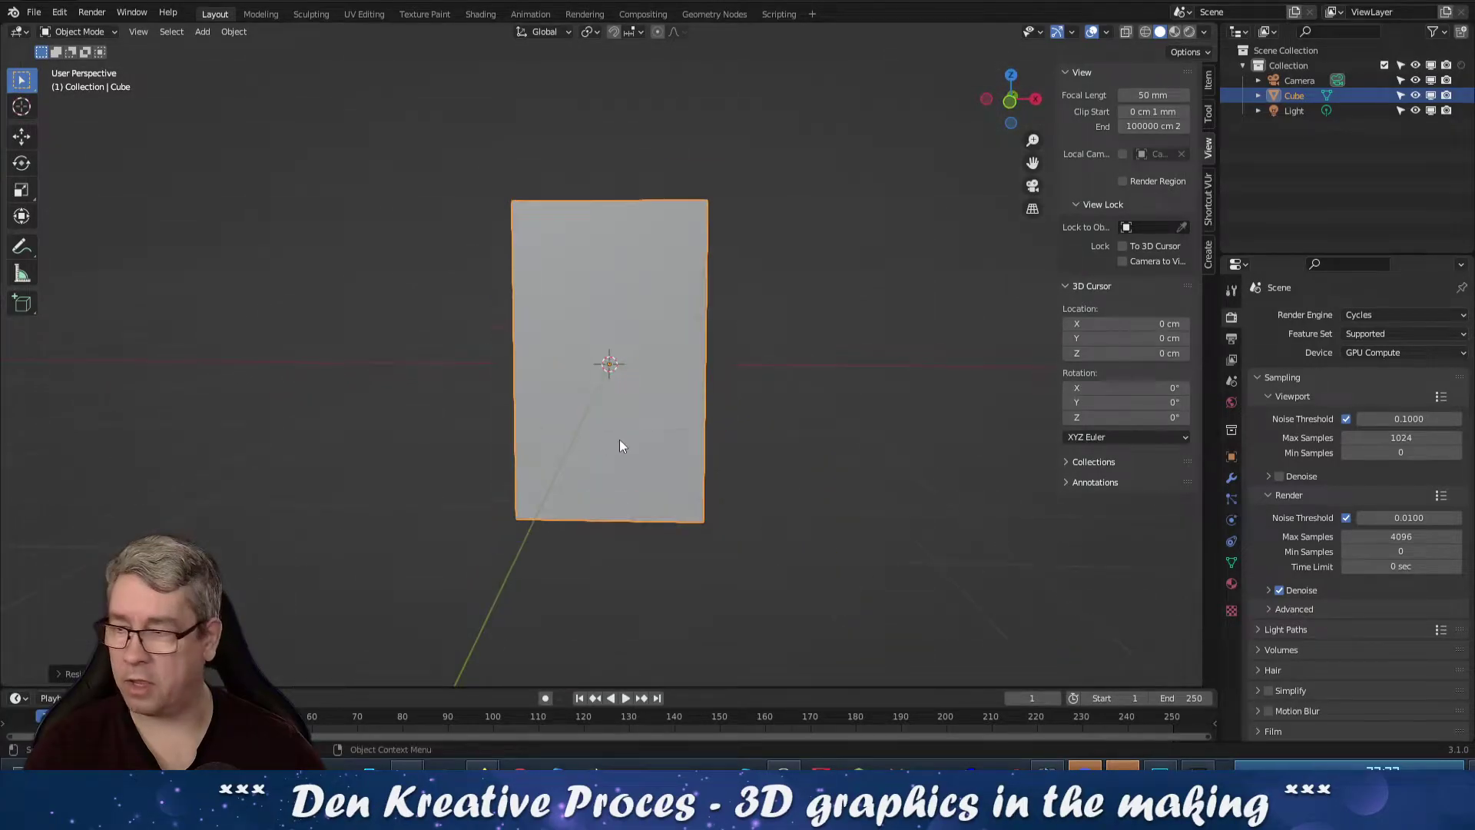
{"action": "mouse_move", "coordinate": [658, 465]}
{"action": "middle_mouse_down"}
{"action": "mouse_move", "coordinate": [600, 415]}
{"action": "mouse_move", "coordinate": [637, 449]}
{"action": "middle_mouse_up"}
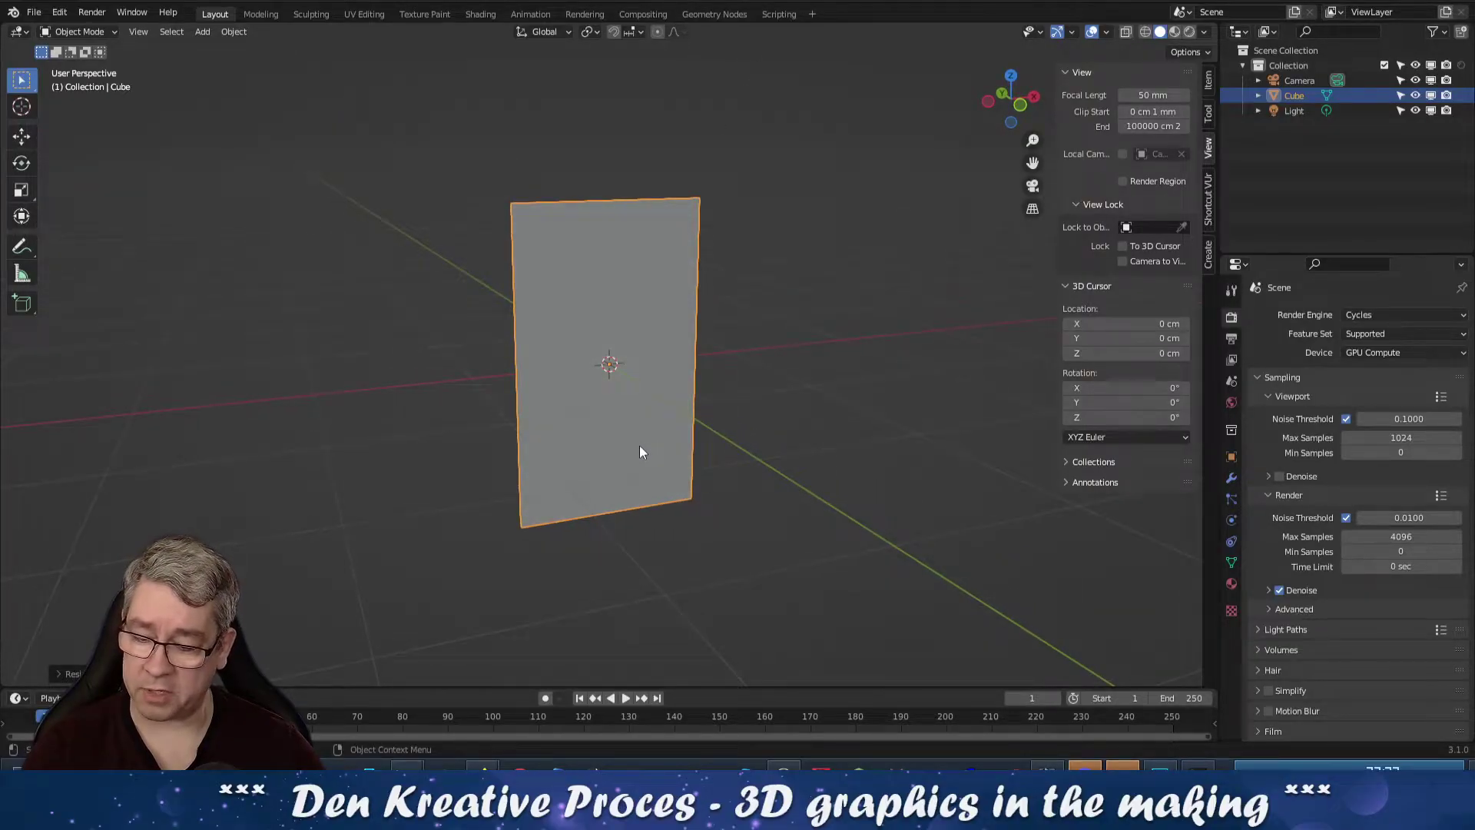
{"action": "key", "text": "ctrl+a"}
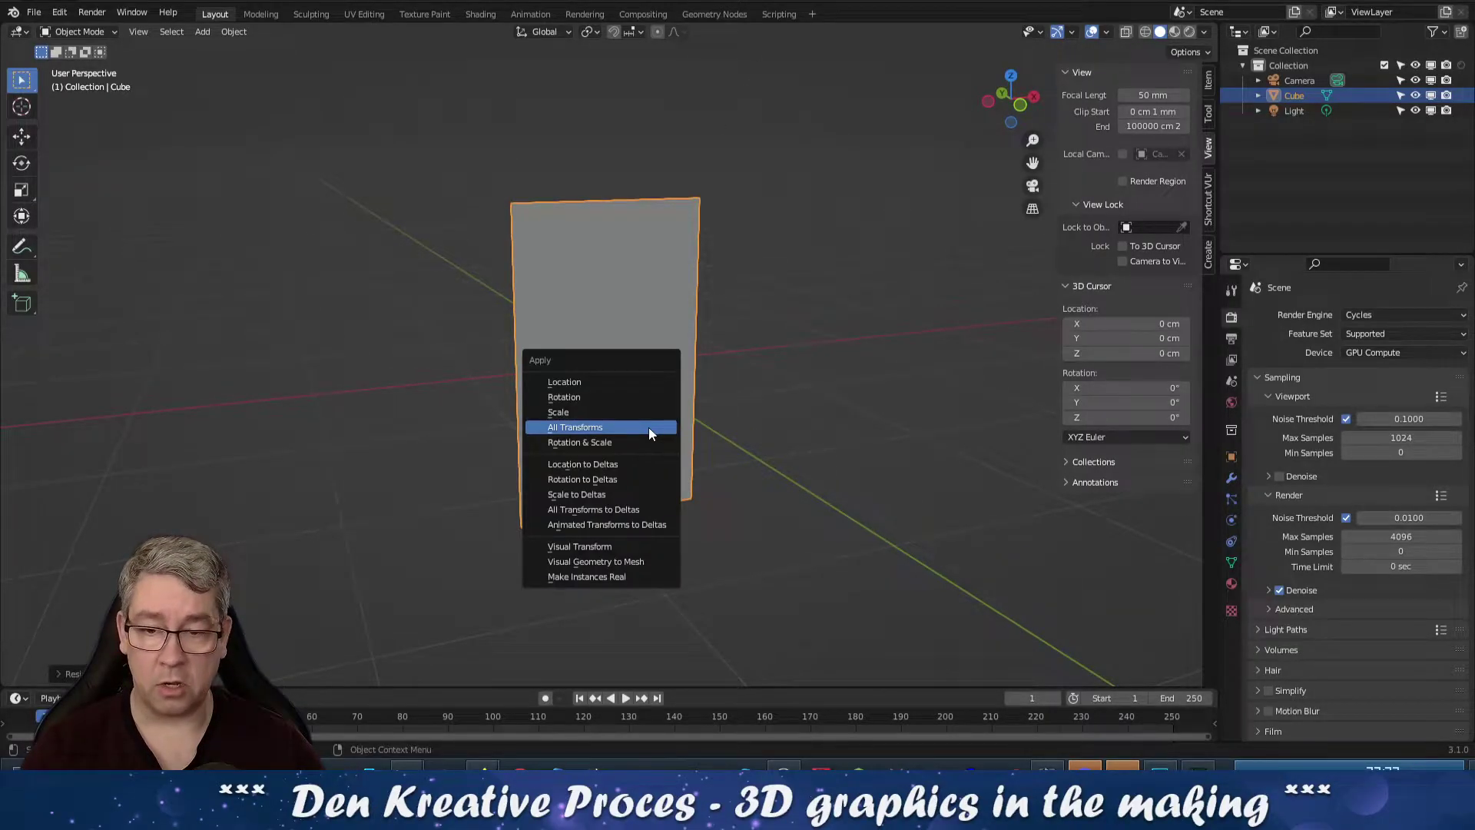
{"action": "left_click", "coordinate": [606, 428]}
Select the card's large front and back faces in Edit Mode and inset them to form a narrow border
{"action": "key", "text": "Tab"}
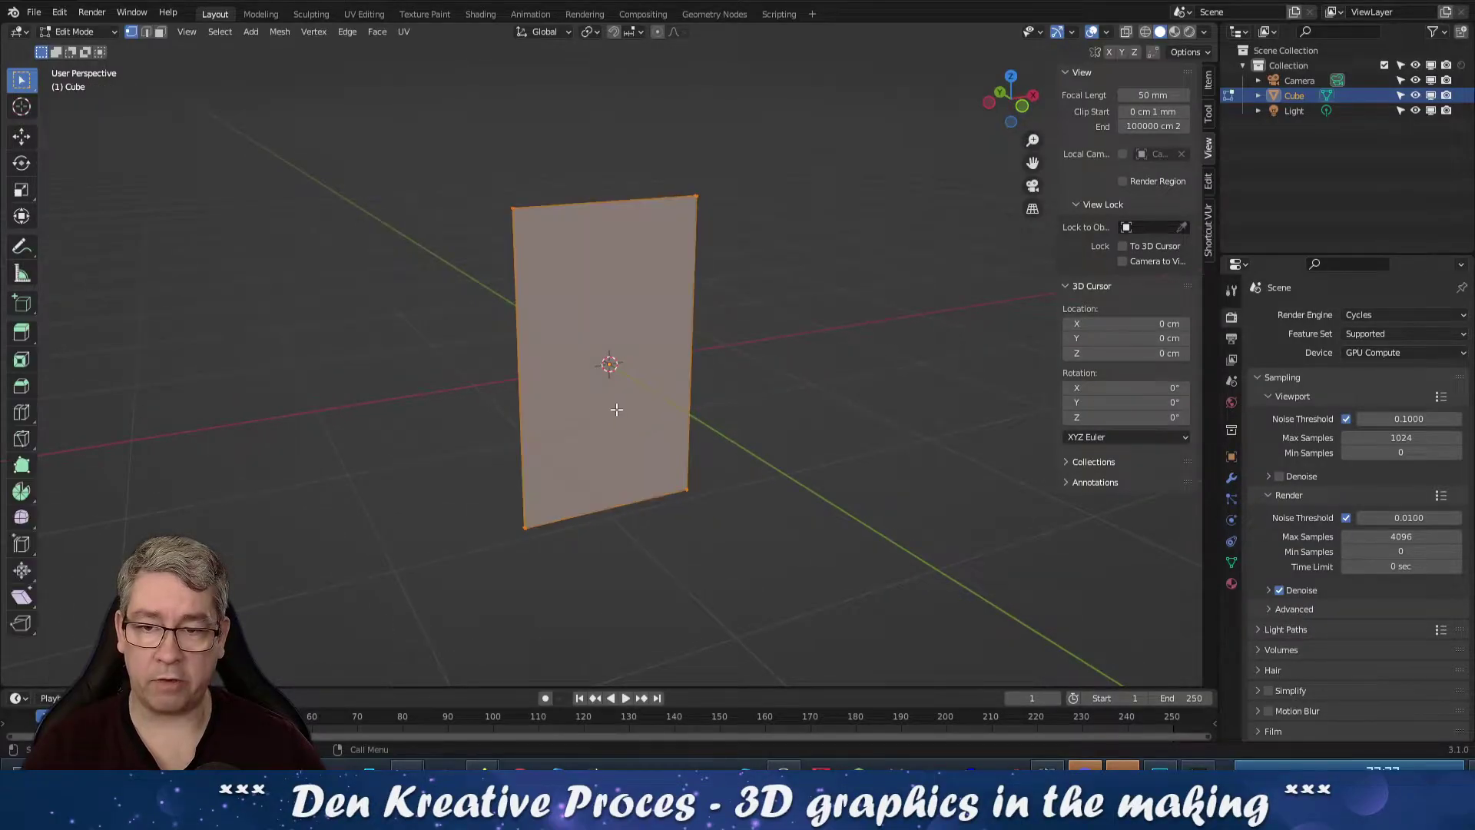
{"action": "middle_click_drag", "start_coordinate": [617, 410], "coordinate": [659, 418]}
{"action": "key", "text": "3"}
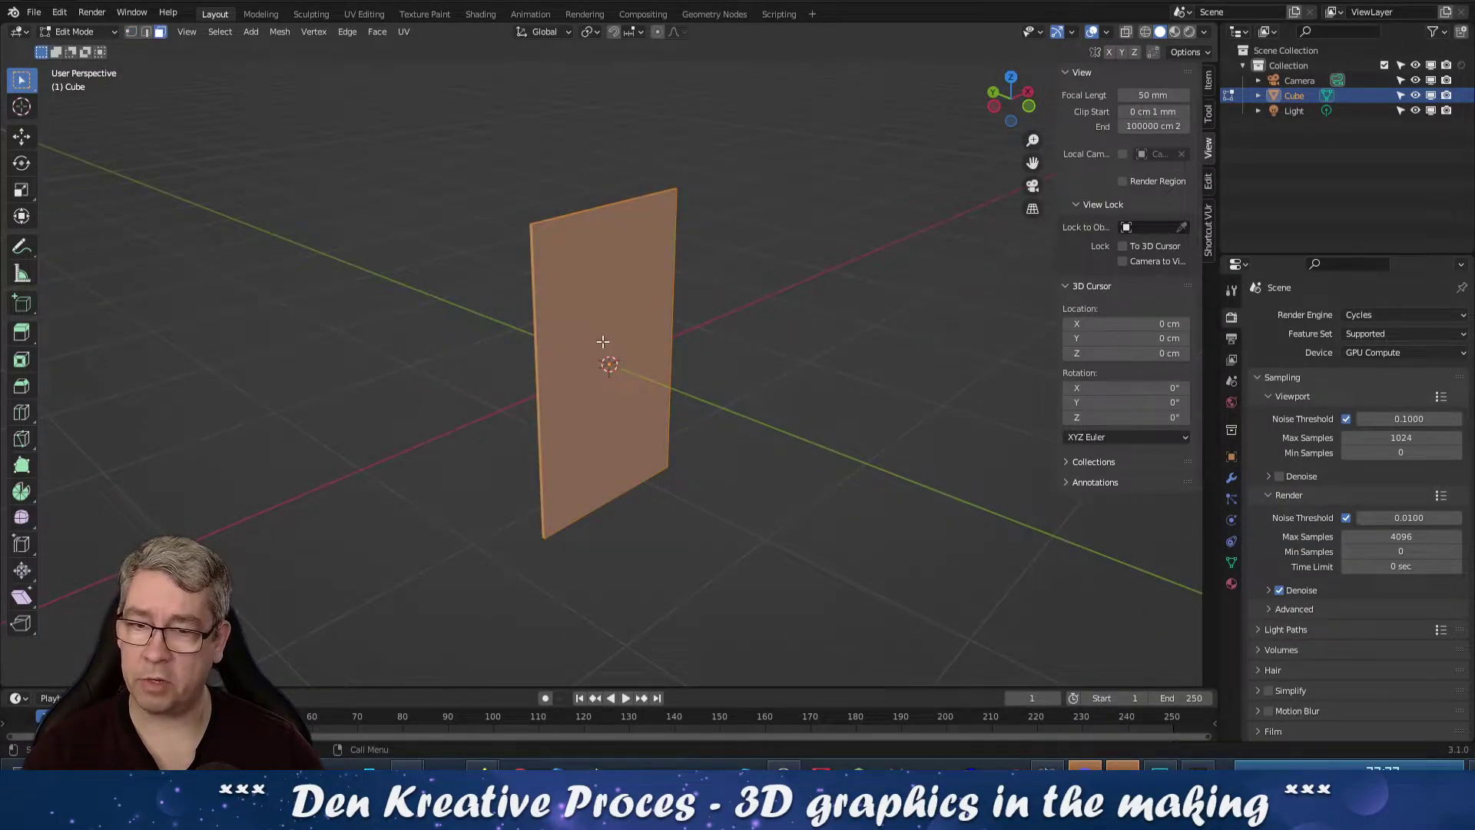
{"action": "left_click", "coordinate": [603, 342]}
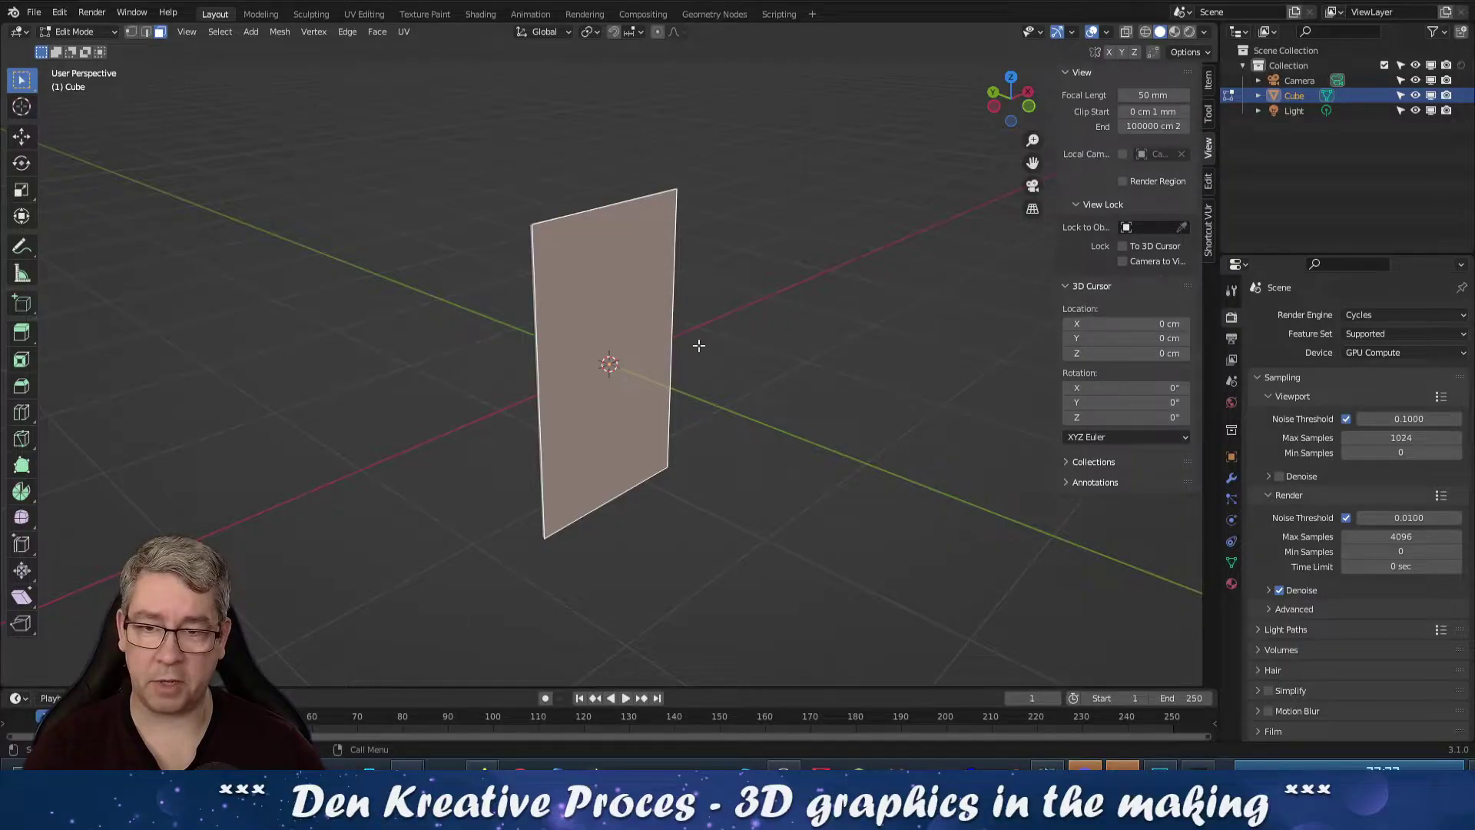
{"action": "middle_click_drag", "start_coordinate": [650, 409], "coordinate": [648, 313]}
{"action": "left_click", "coordinate": [665, 306]}
{"action": "middle_click_drag", "start_coordinate": [764, 379], "coordinate": [578, 341]}
{"action": "scroll", "coordinate": [630, 293], "scroll_direction": "up", "scroll_amount": 3}
{"action": "key", "text": "i"}
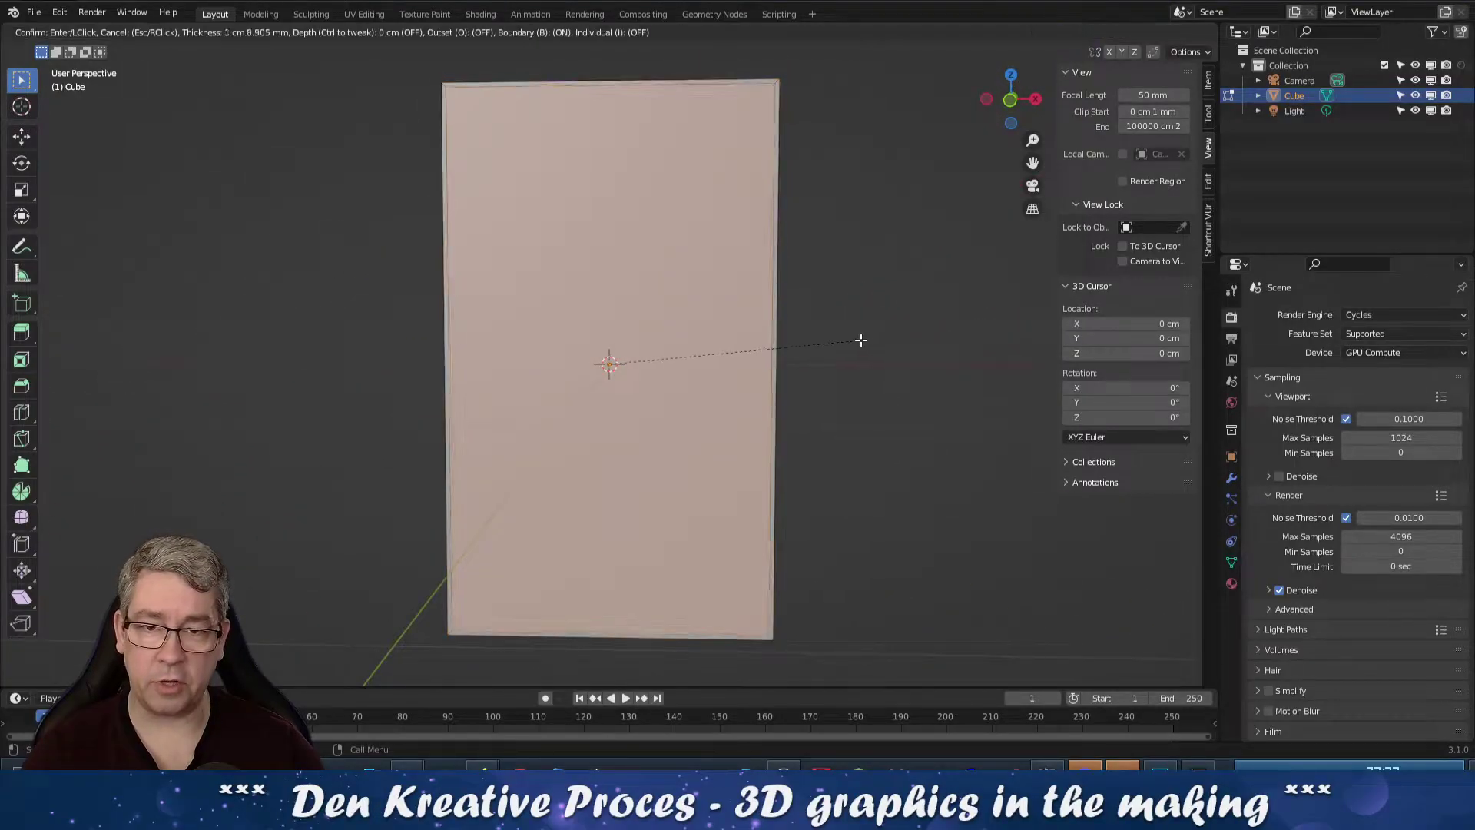
{"action": "left_click", "coordinate": [851, 343]}
Scale the inset front and back faces along Y so the border slopes around the card
{"action": "middle_click_drag", "start_coordinate": [599, 352], "coordinate": [600, 422]}
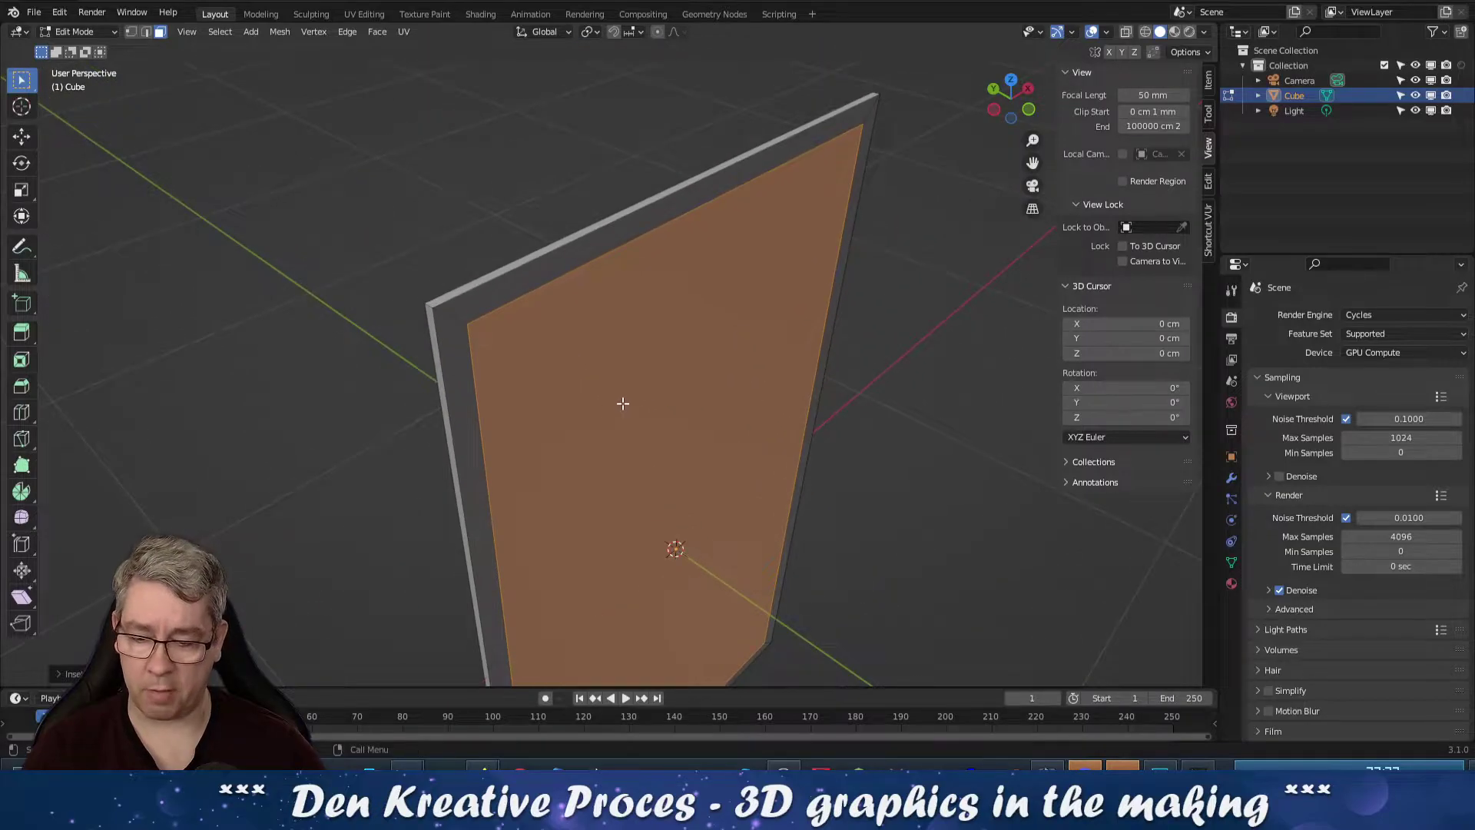
{"action": "key", "text": "s"}
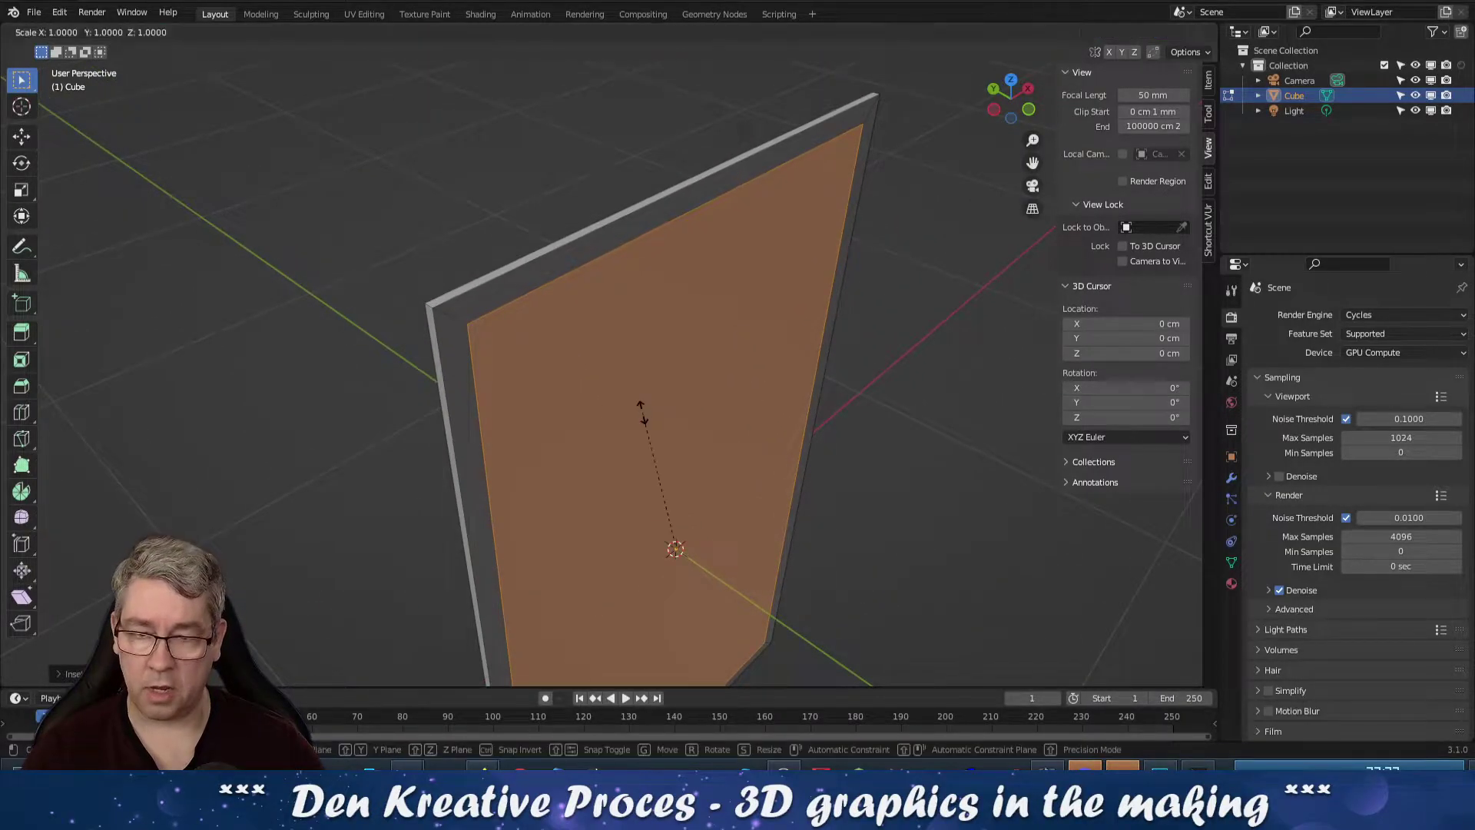
{"action": "key", "text": "y"}
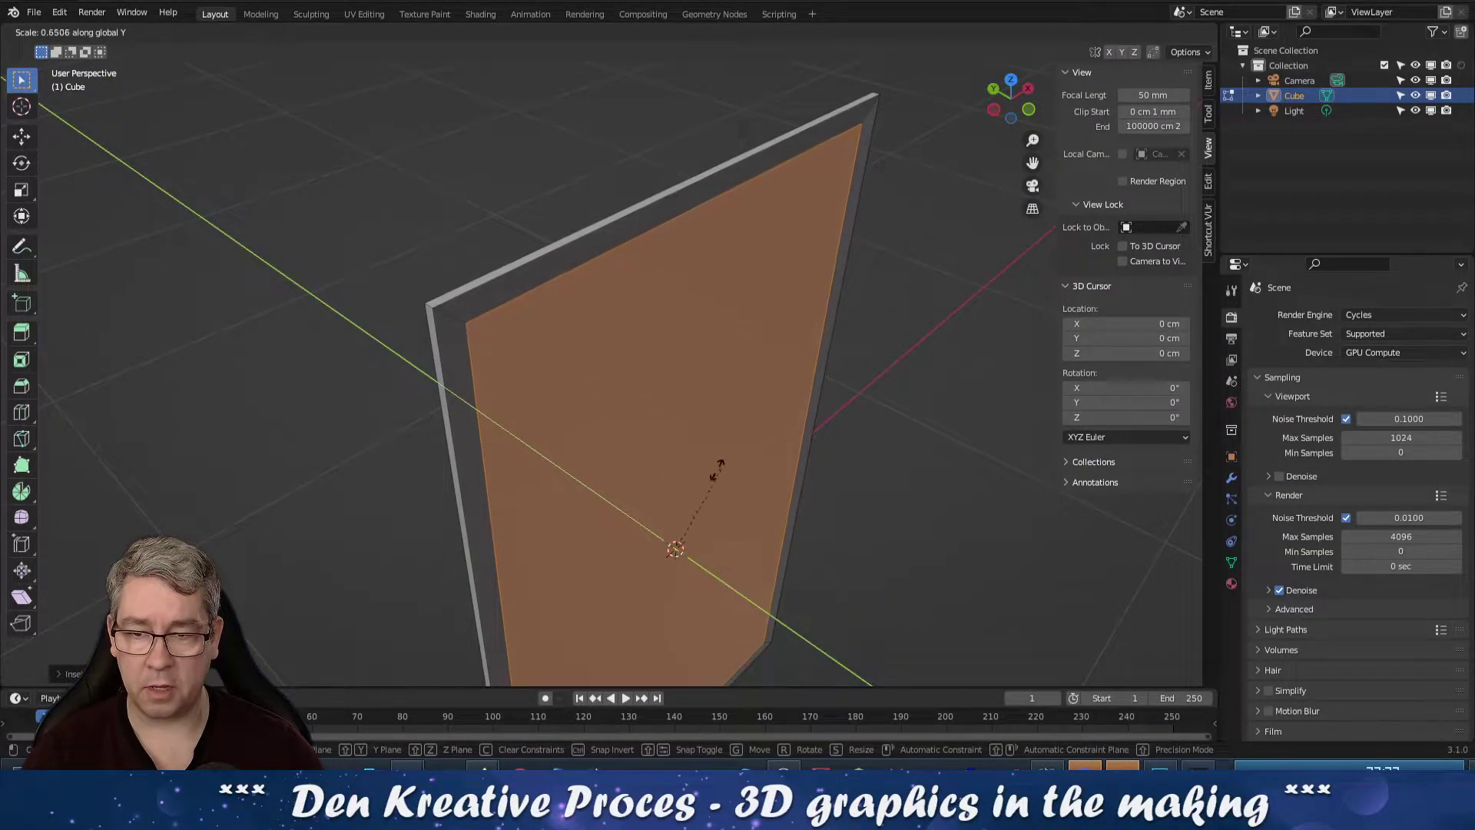
{"action": "left_click", "coordinate": [876, 494]}
Inset the front and back faces slightly a second time and return to Object Mode
{"action": "middle_click_drag", "start_coordinate": [876, 494], "coordinate": [773, 462]}
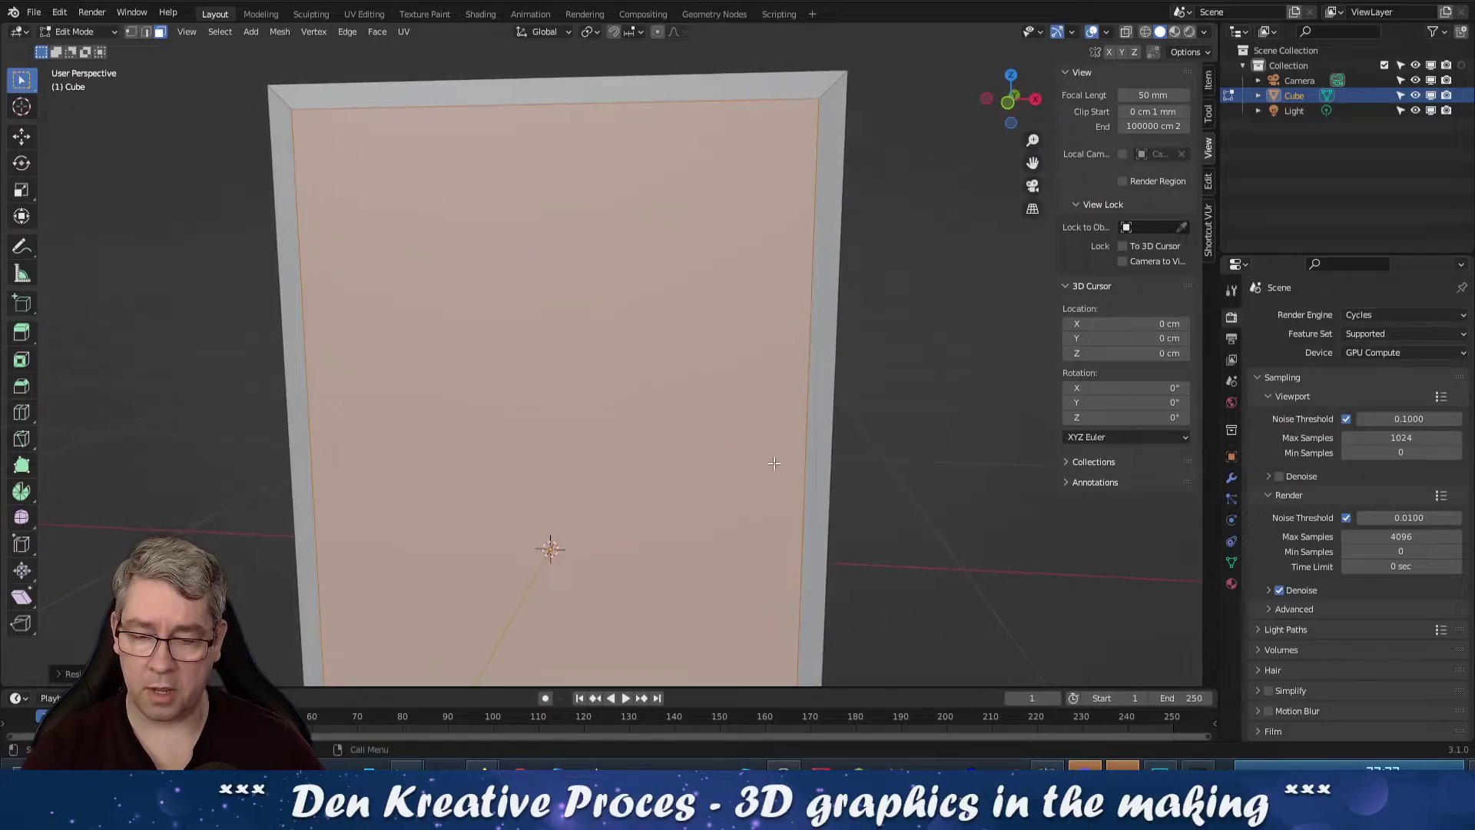
{"action": "right_click", "coordinate": [773, 452]}
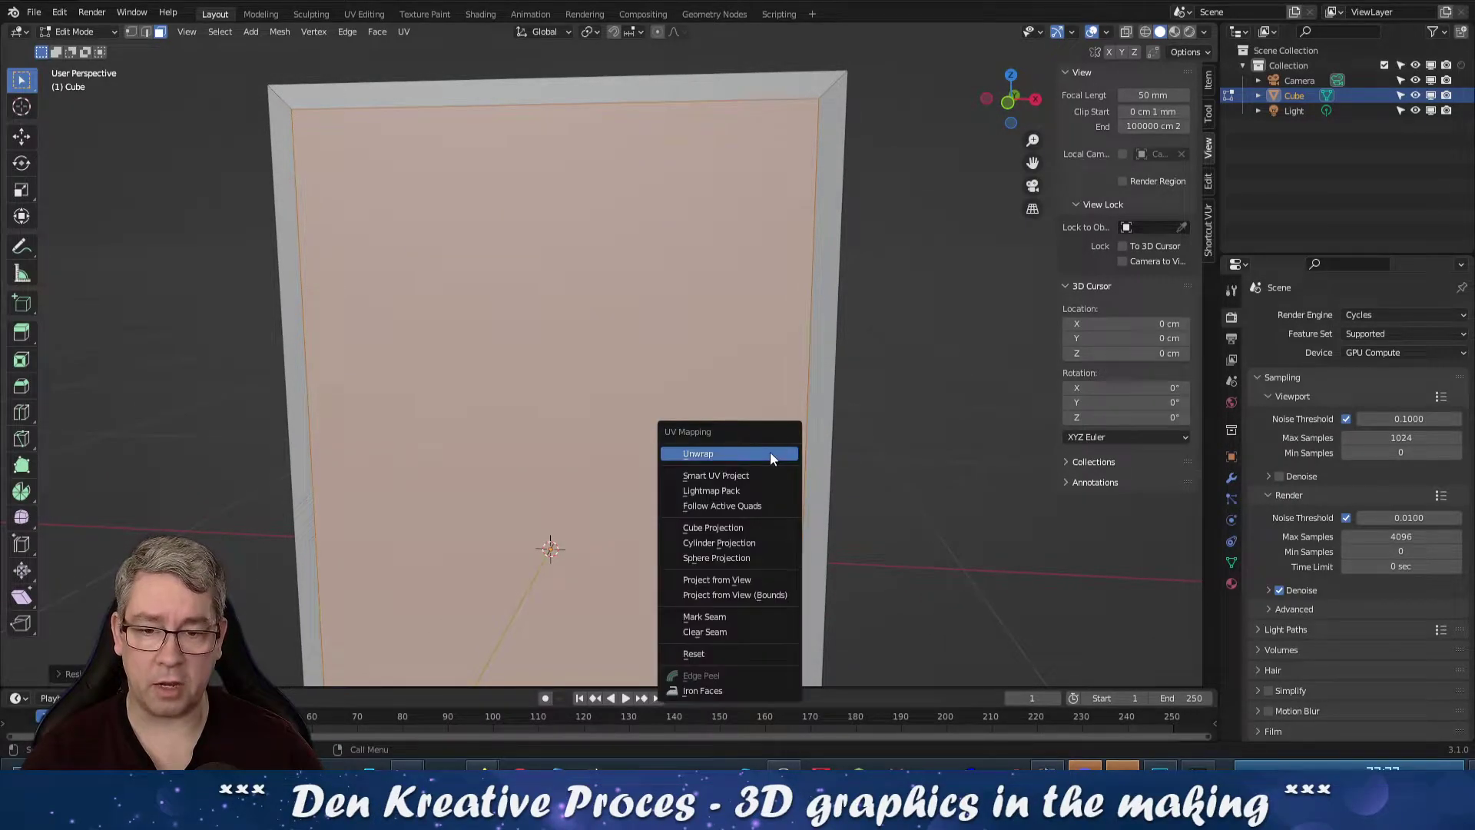
{"action": "key", "text": "i"}
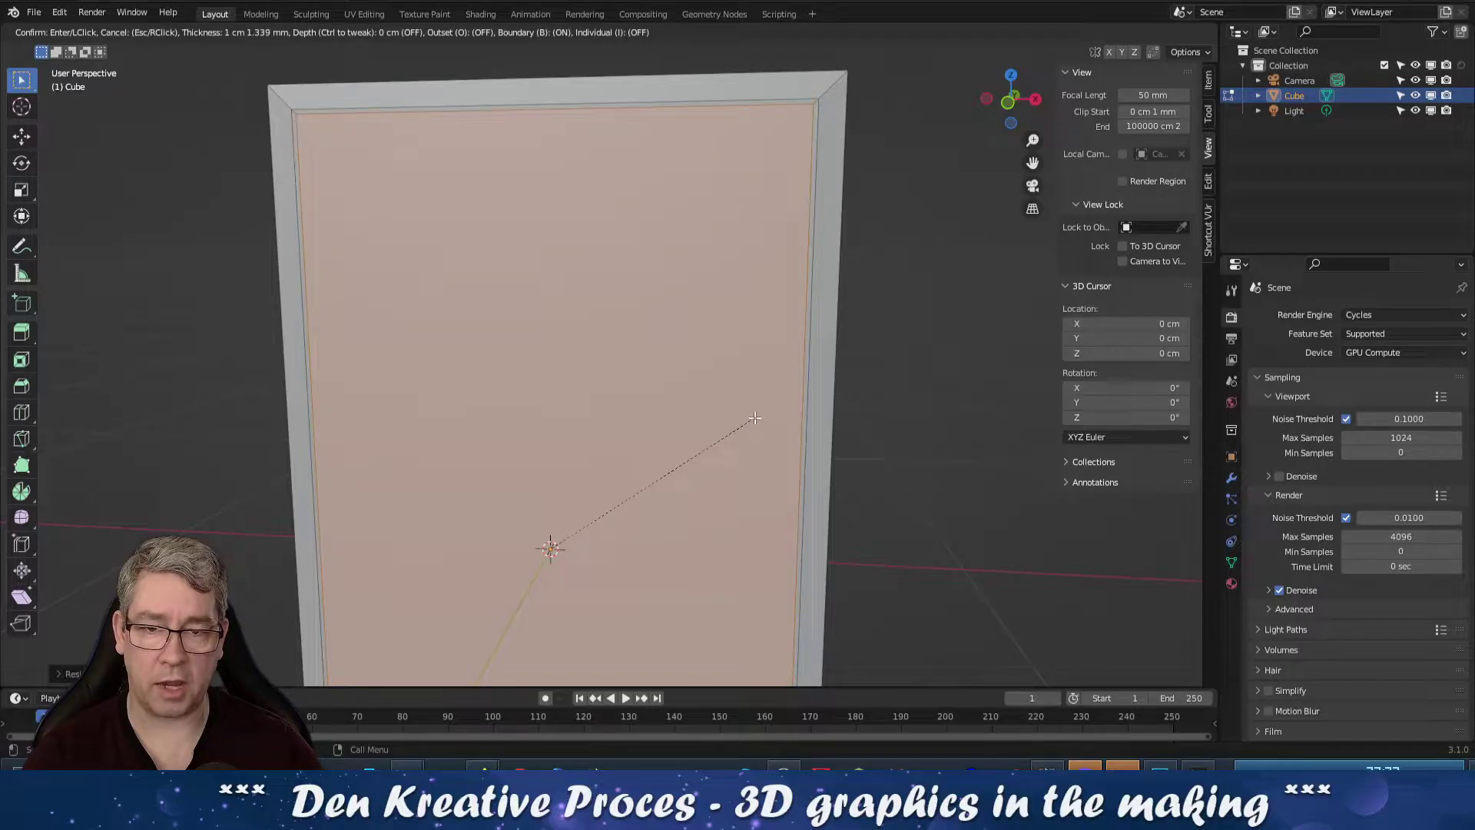
{"action": "left_click", "coordinate": [806, 420]}
{"action": "key", "text": "Tab"}
{"action": "scroll", "coordinate": [857, 446], "scroll_direction": "down", "scroll_amount": 2}
{"action": "middle_click_drag", "start_coordinate": [688, 450], "coordinate": [431, 530]}
{"action": "middle_click_drag", "start_coordinate": [542, 520], "coordinate": [624, 430]}
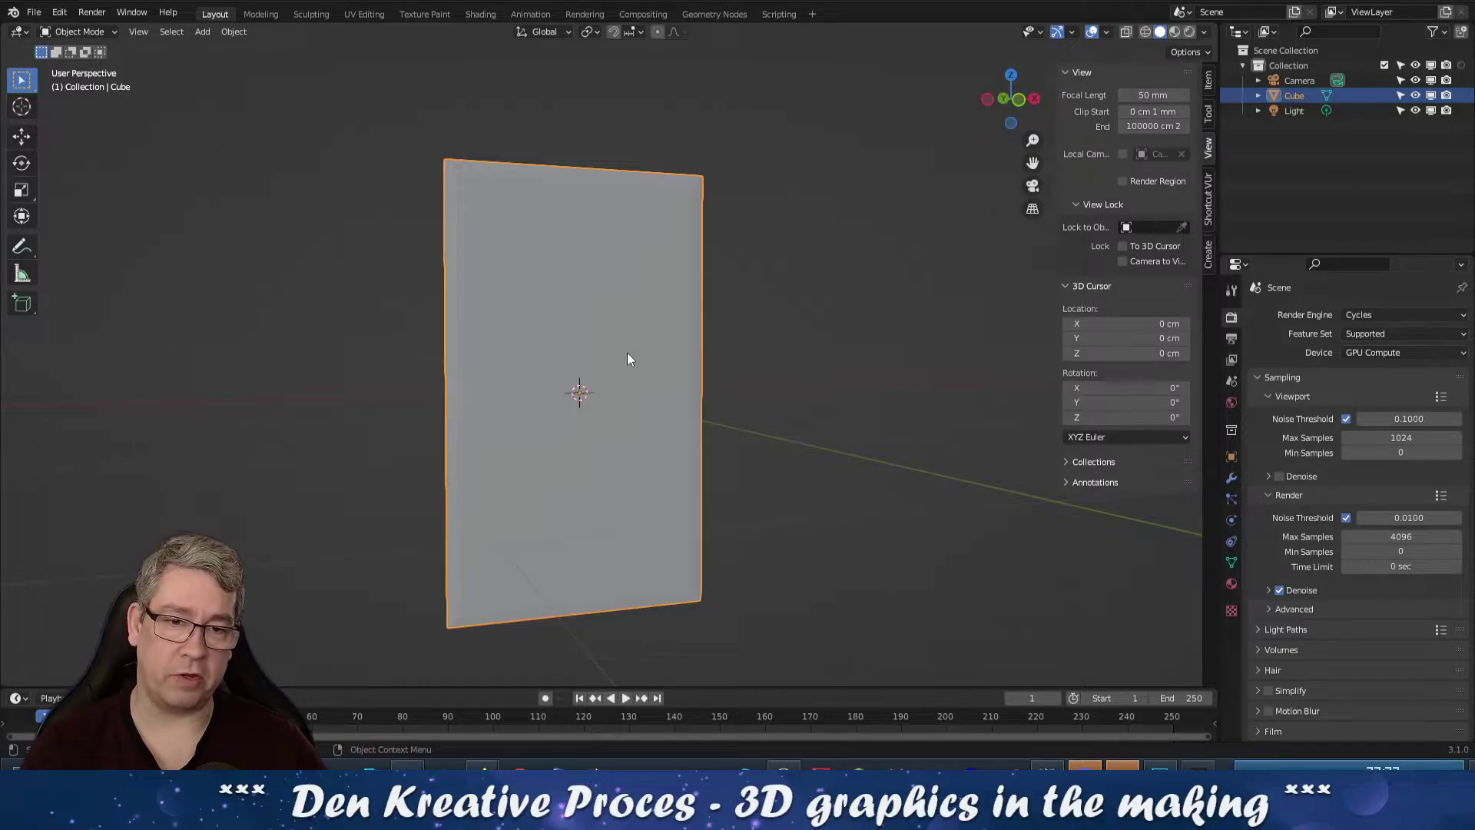
Split the 3D viewport vertically and make the new area a Shader Editor with its sidebar hidden
{"action": "left_click", "coordinate": [842, 49]}
{"action": "right_click", "coordinate": [851, 22]}
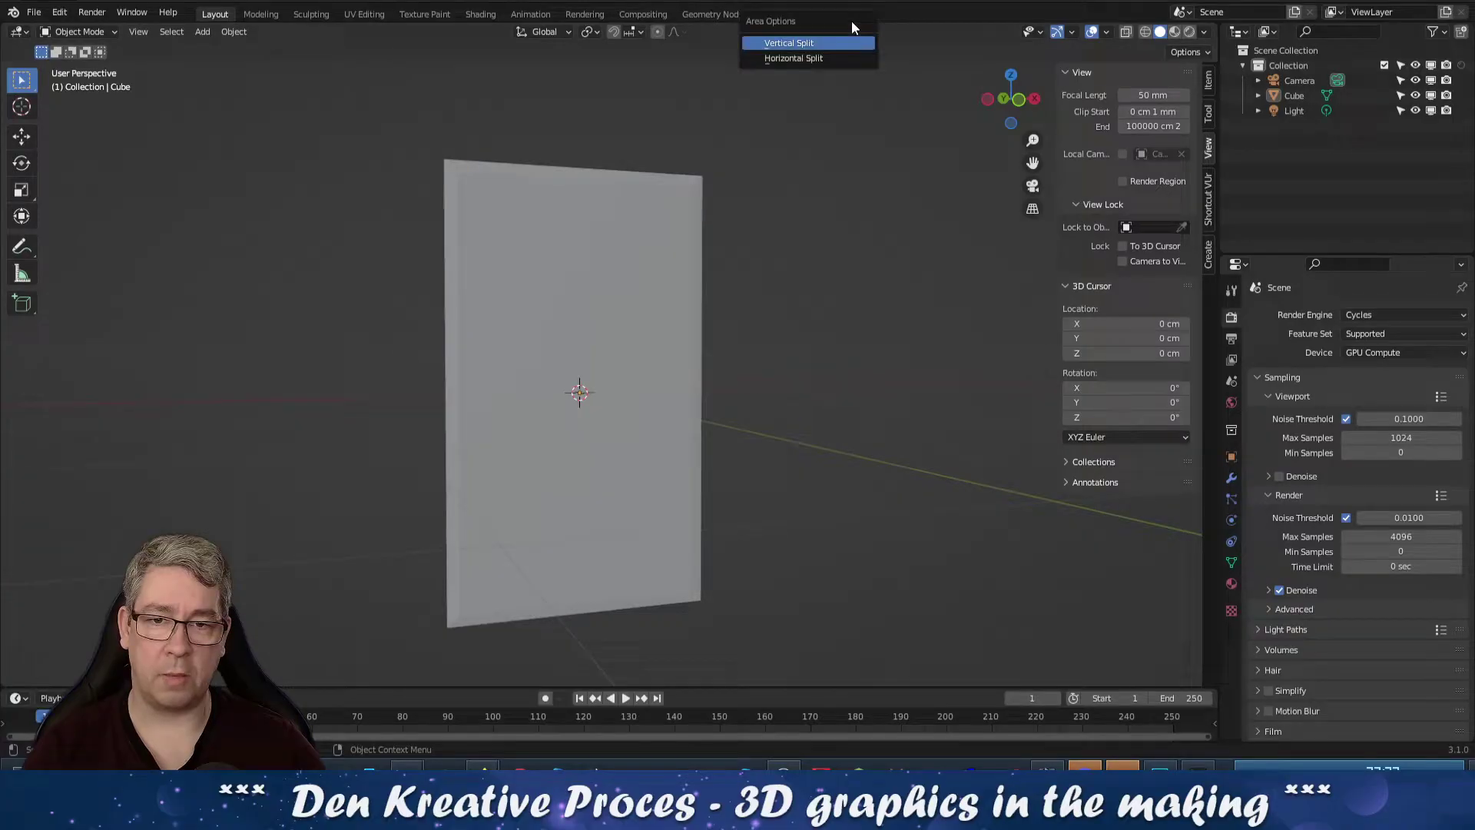
{"action": "left_click", "coordinate": [814, 43]}
{"action": "left_click", "coordinate": [789, 79]}
{"action": "left_click", "coordinate": [812, 32]}
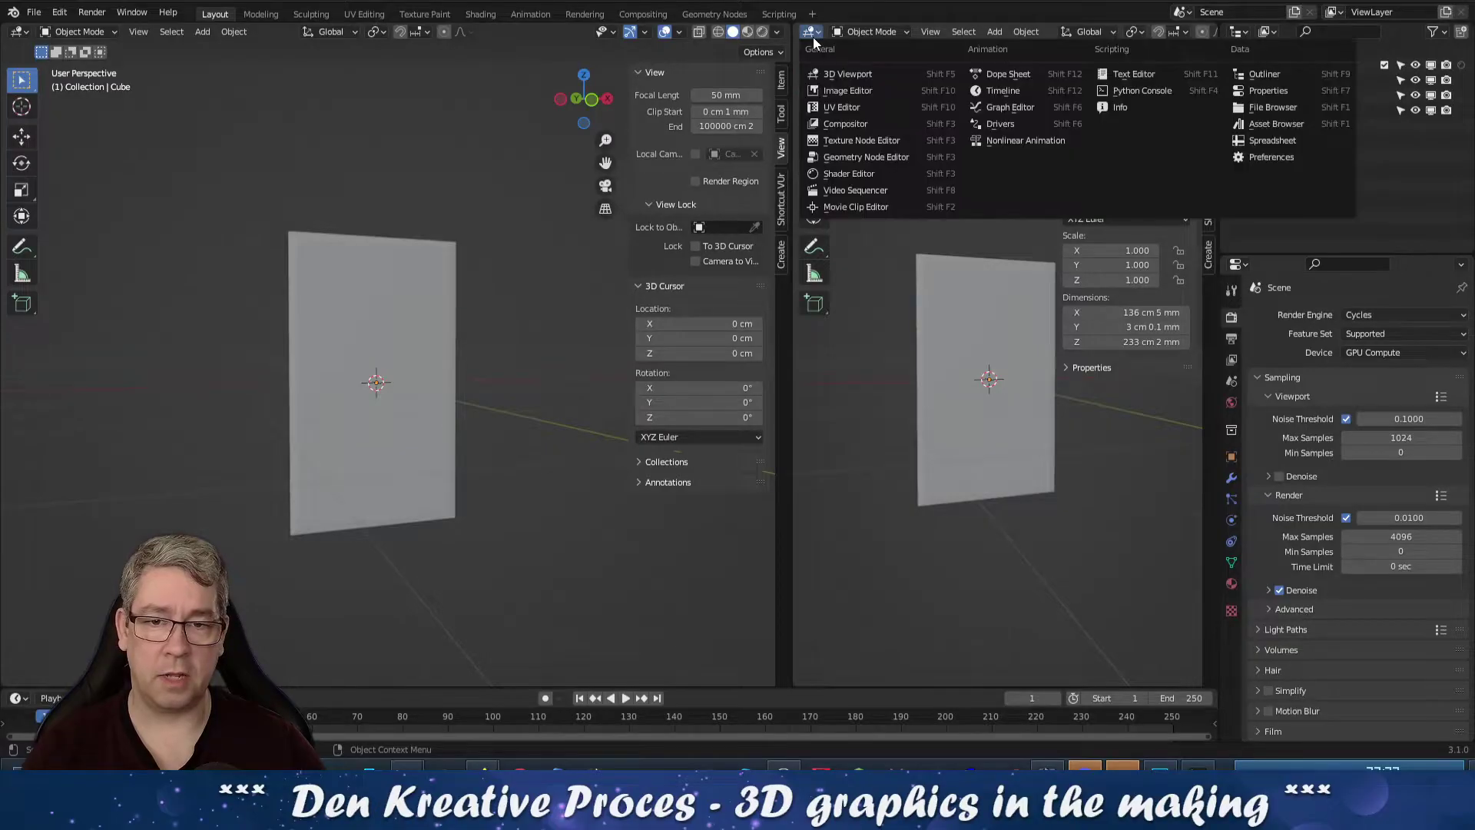
{"action": "left_click", "coordinate": [862, 175]}
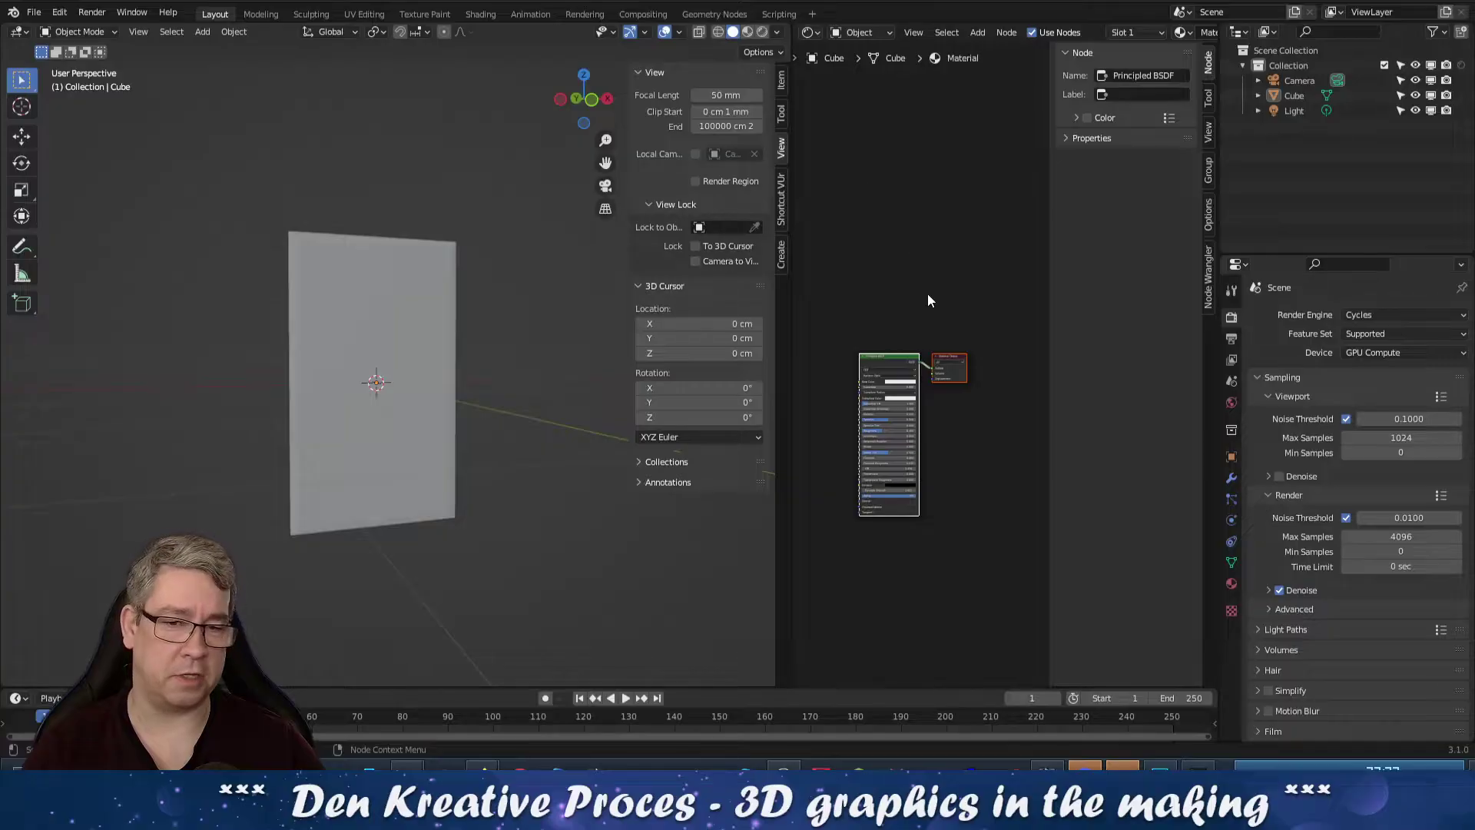
{"action": "scroll", "coordinate": [988, 284], "scroll_direction": "down", "scroll_amount": 1}
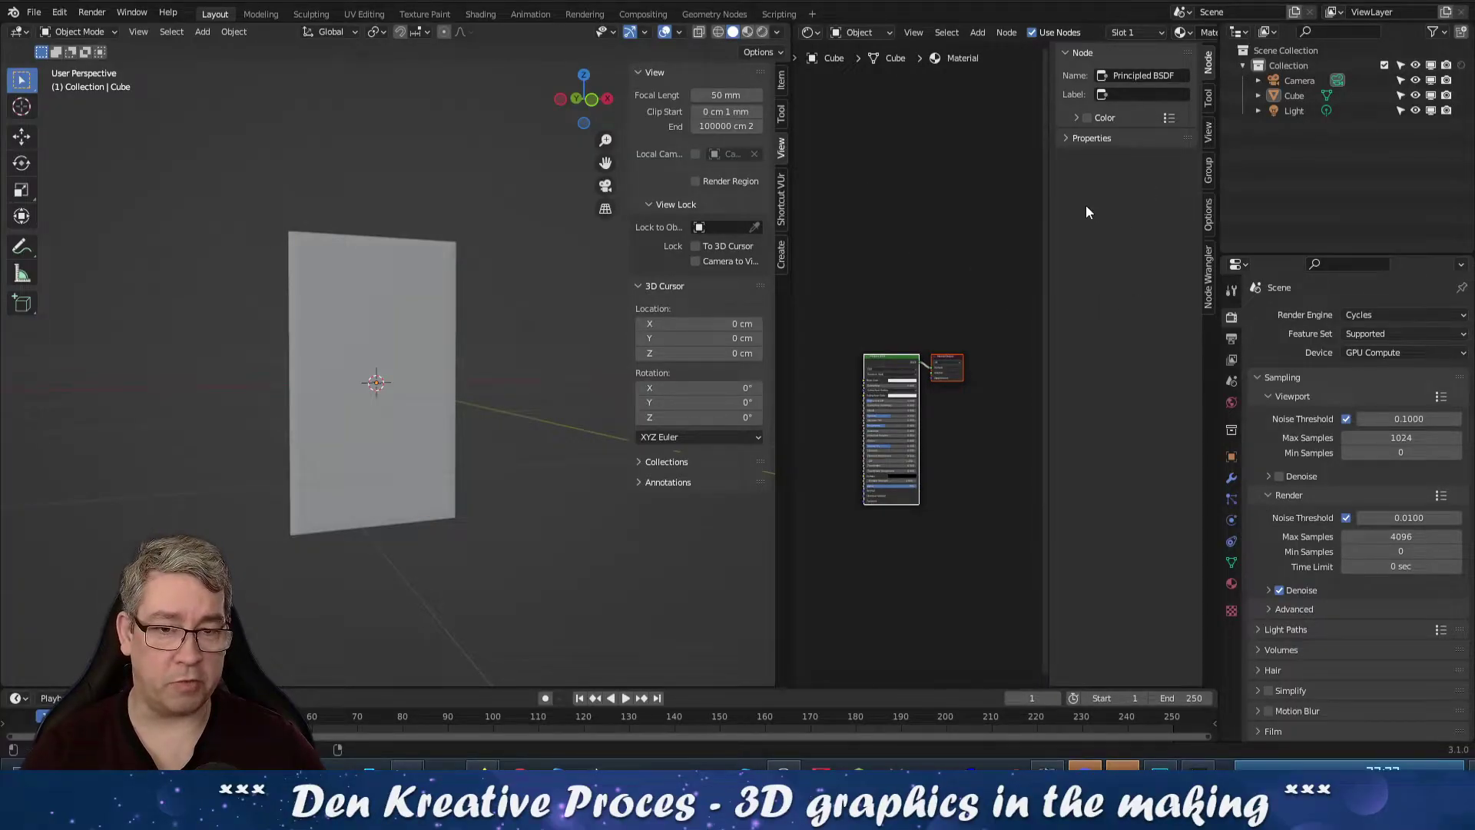
{"action": "key", "text": "n"}
{"action": "scroll", "coordinate": [1038, 384], "scroll_direction": "up", "scroll_amount": 4}
{"action": "middle_click_drag", "start_coordinate": [997, 442], "coordinate": [1130, 350]}
{"action": "left_click", "coordinate": [978, 32]}
{"action": "left_click", "coordinate": [997, 53]}
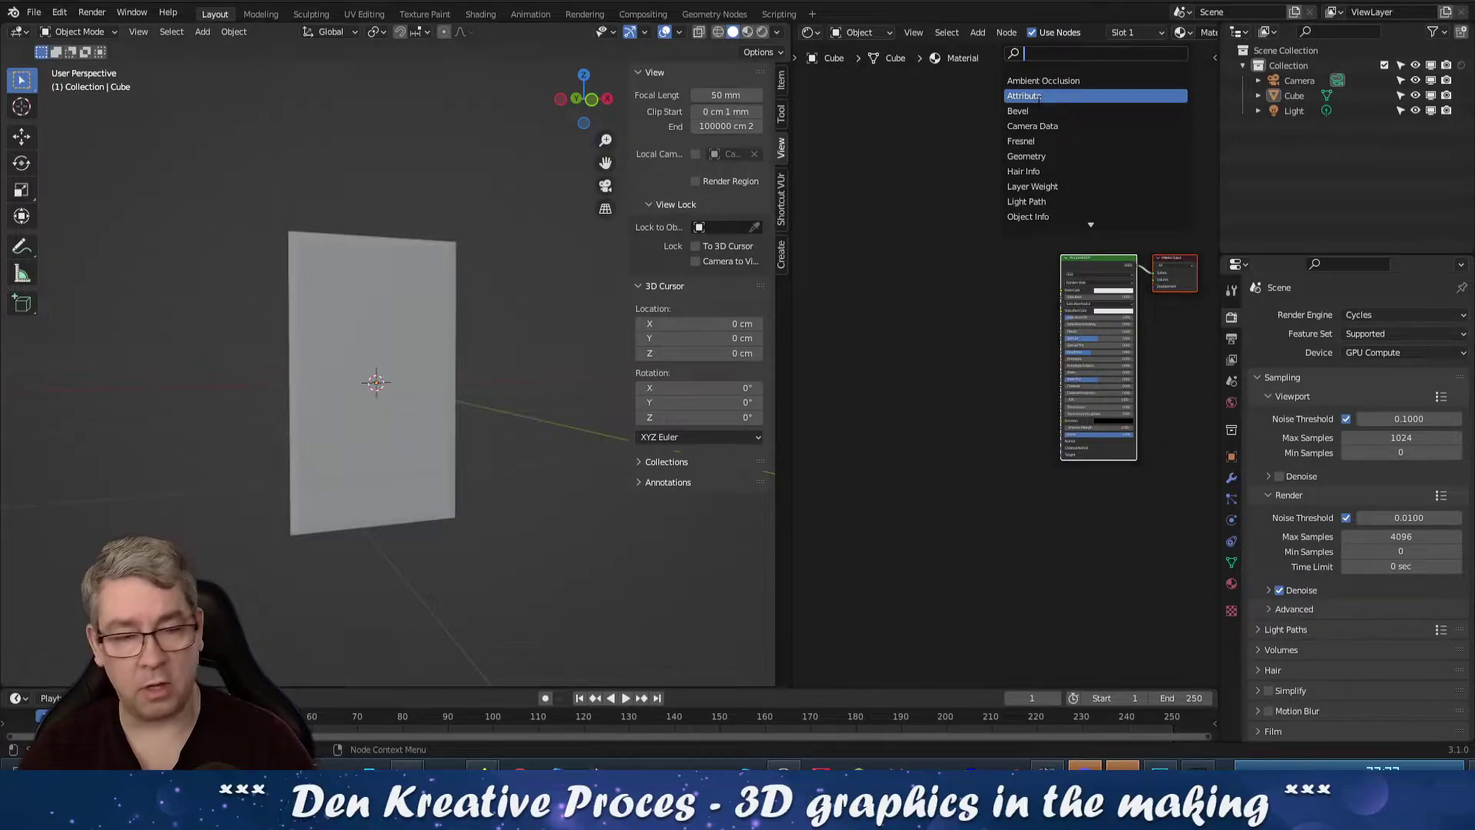
{"action": "type", "text": "noice"}
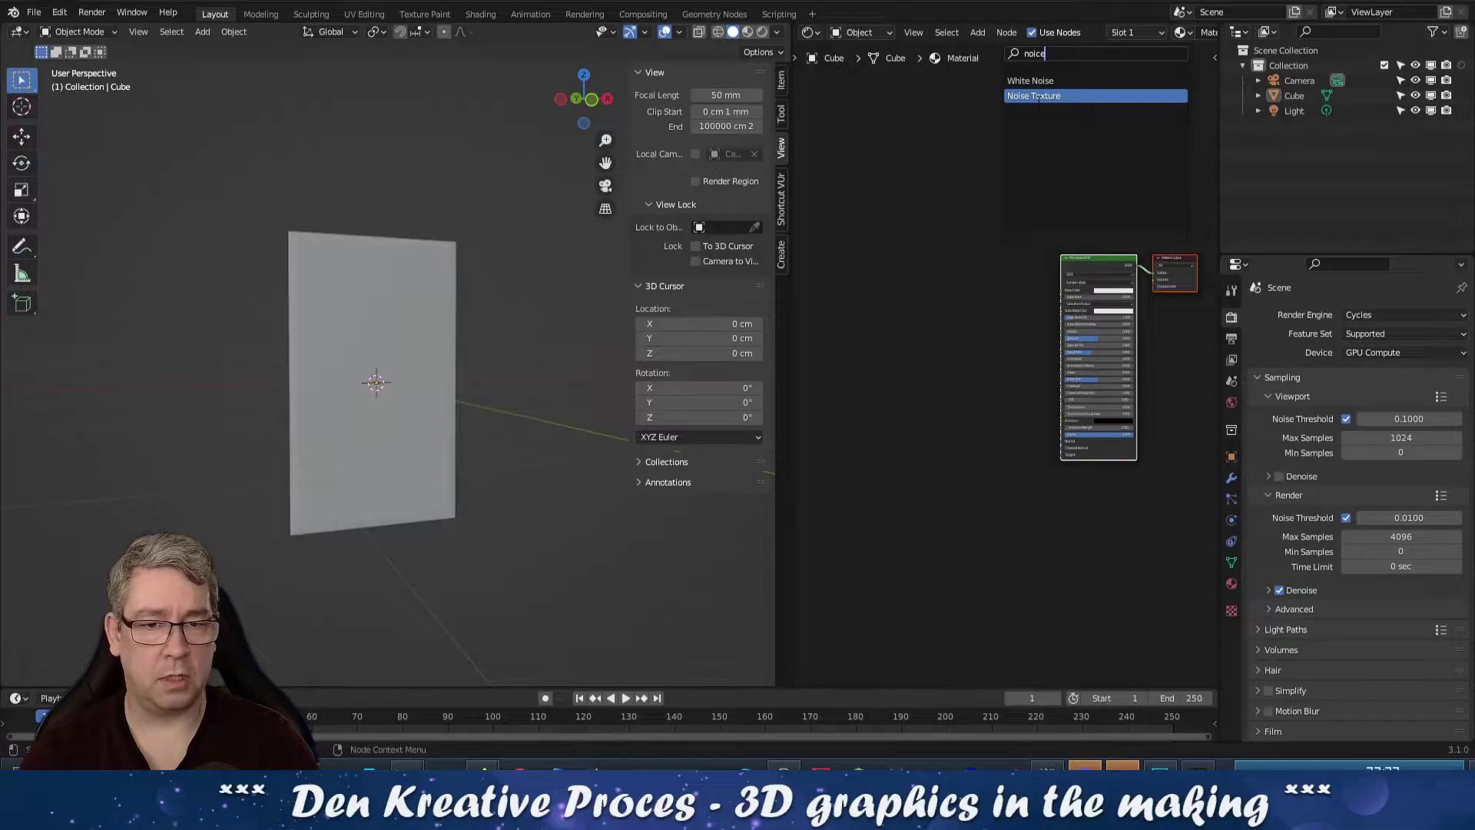
{"action": "left_click", "coordinate": [1039, 96]}
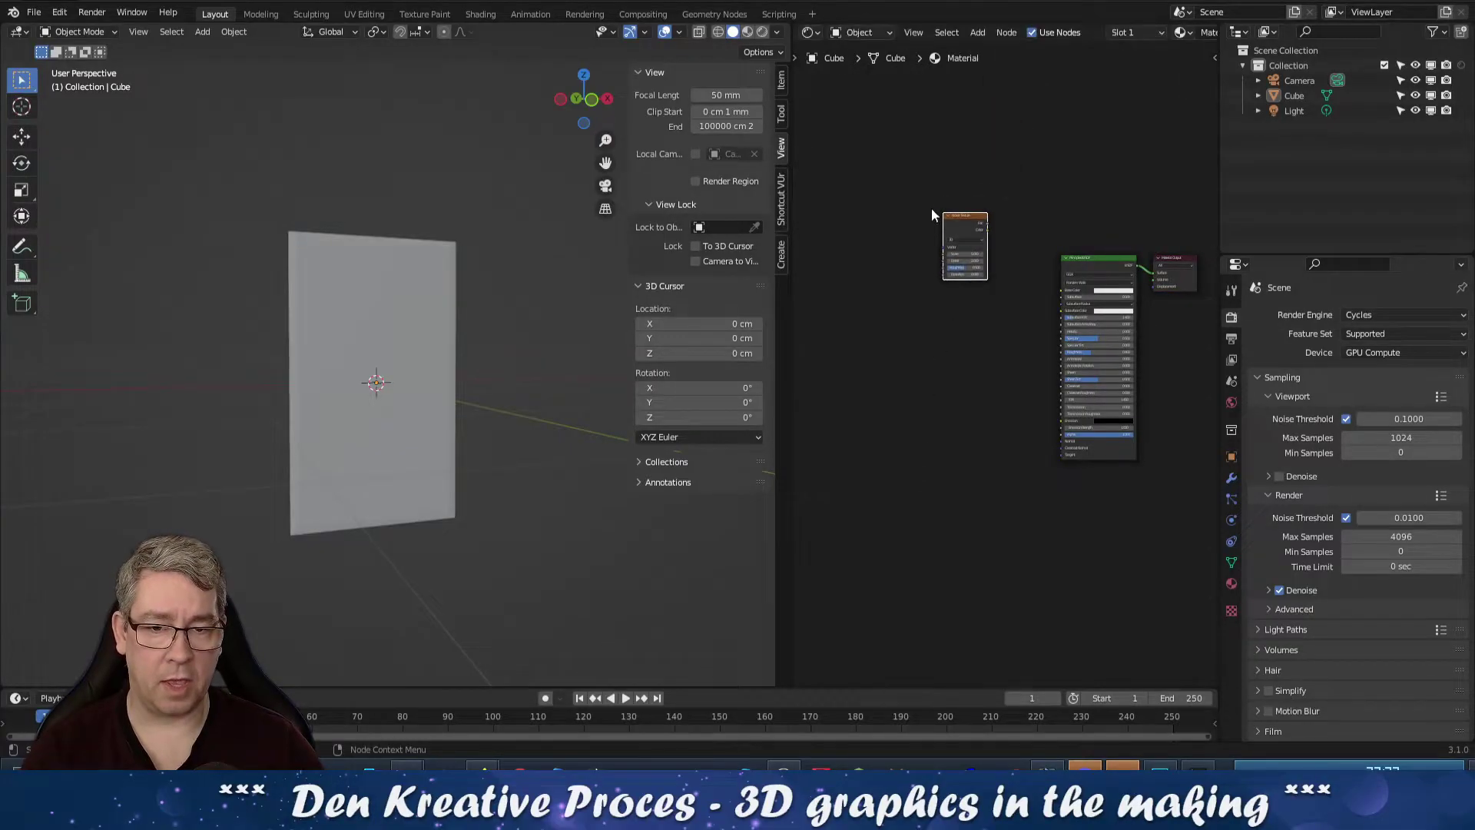
{"action": "left_click", "coordinate": [959, 340]}
{"action": "scroll", "coordinate": [969, 300], "scroll_direction": "up", "scroll_amount": 3}
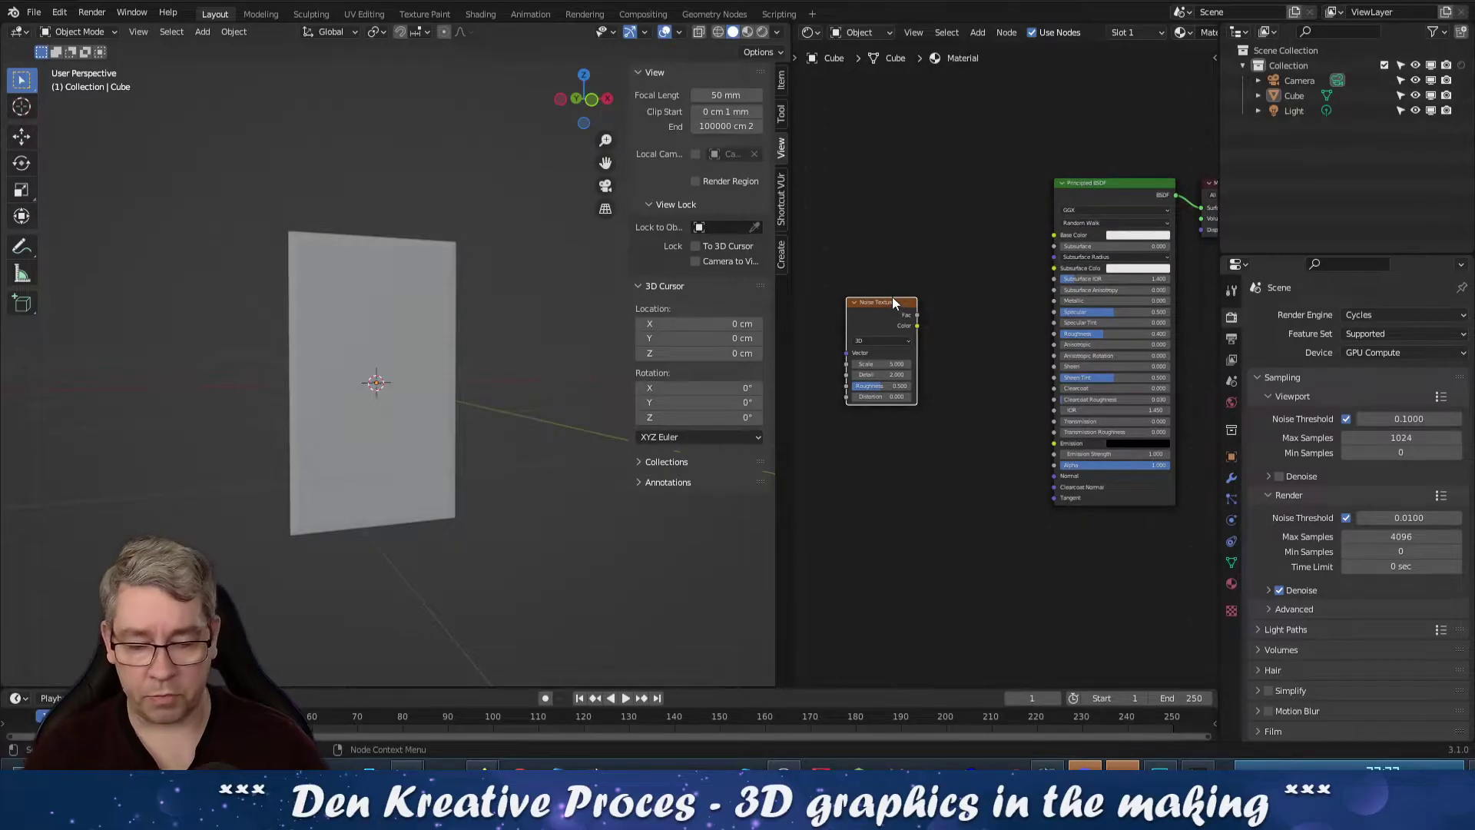
{"action": "key", "text": "x"}
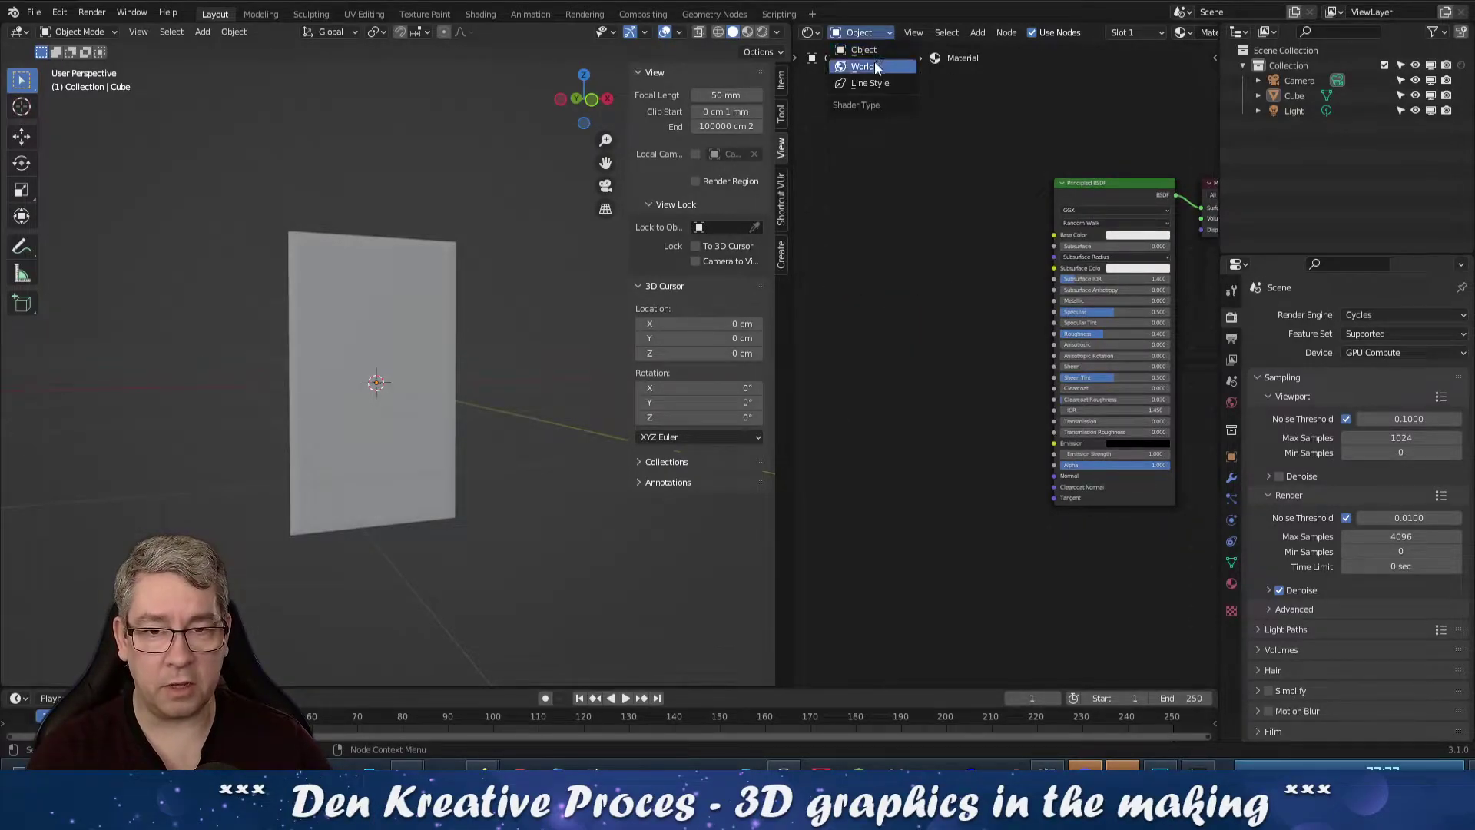
Switch the Shader Editor to the World shader and add a Noise Texture node beside the Background node
{"action": "left_click", "coordinate": [863, 67]}
{"action": "left_click", "coordinate": [982, 34]}
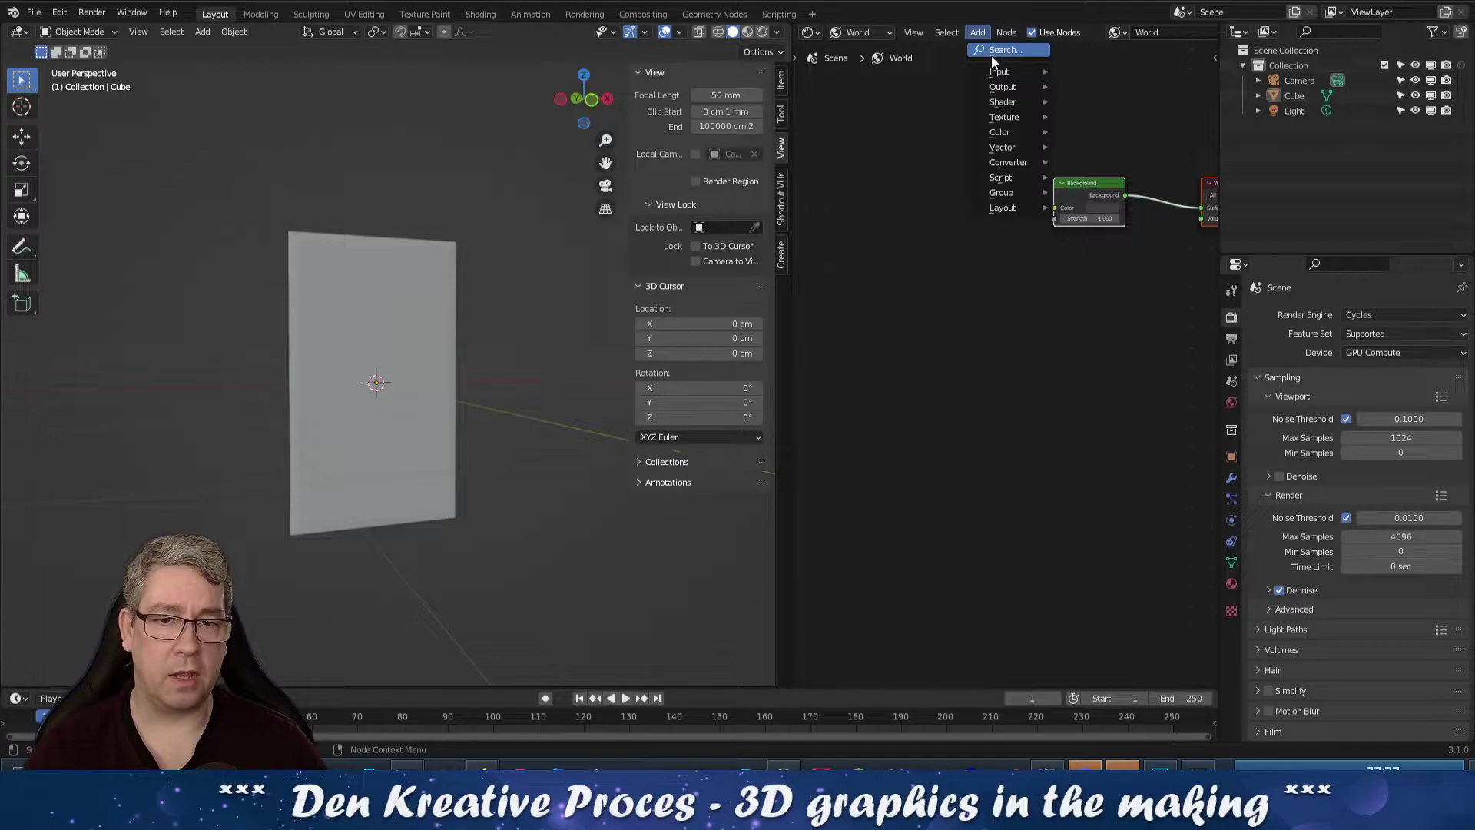
{"action": "left_click", "coordinate": [991, 55]}
{"action": "type", "text": "noi"}
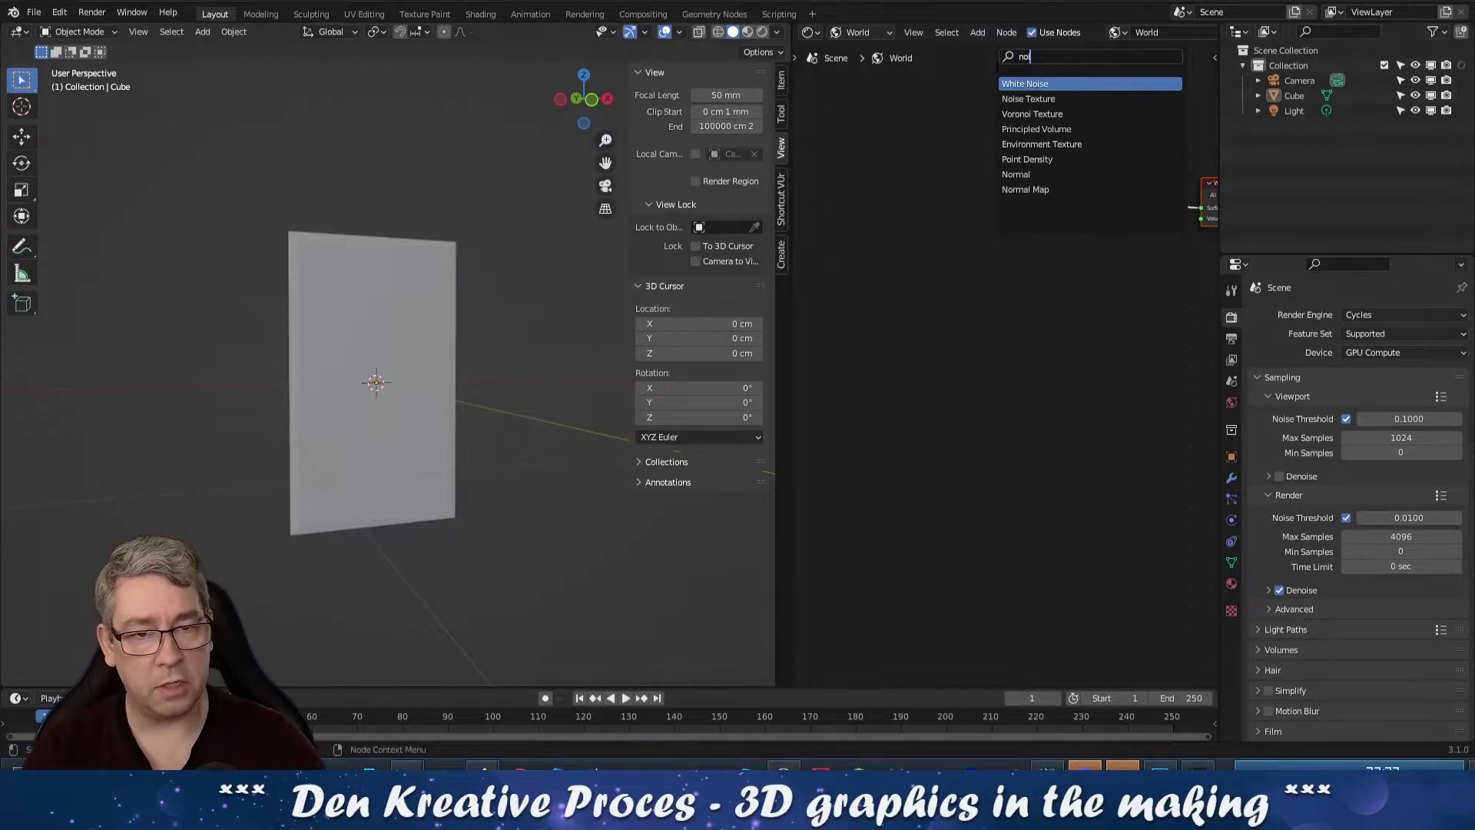
{"action": "key", "text": "Down"}
{"action": "key", "text": "Return"}
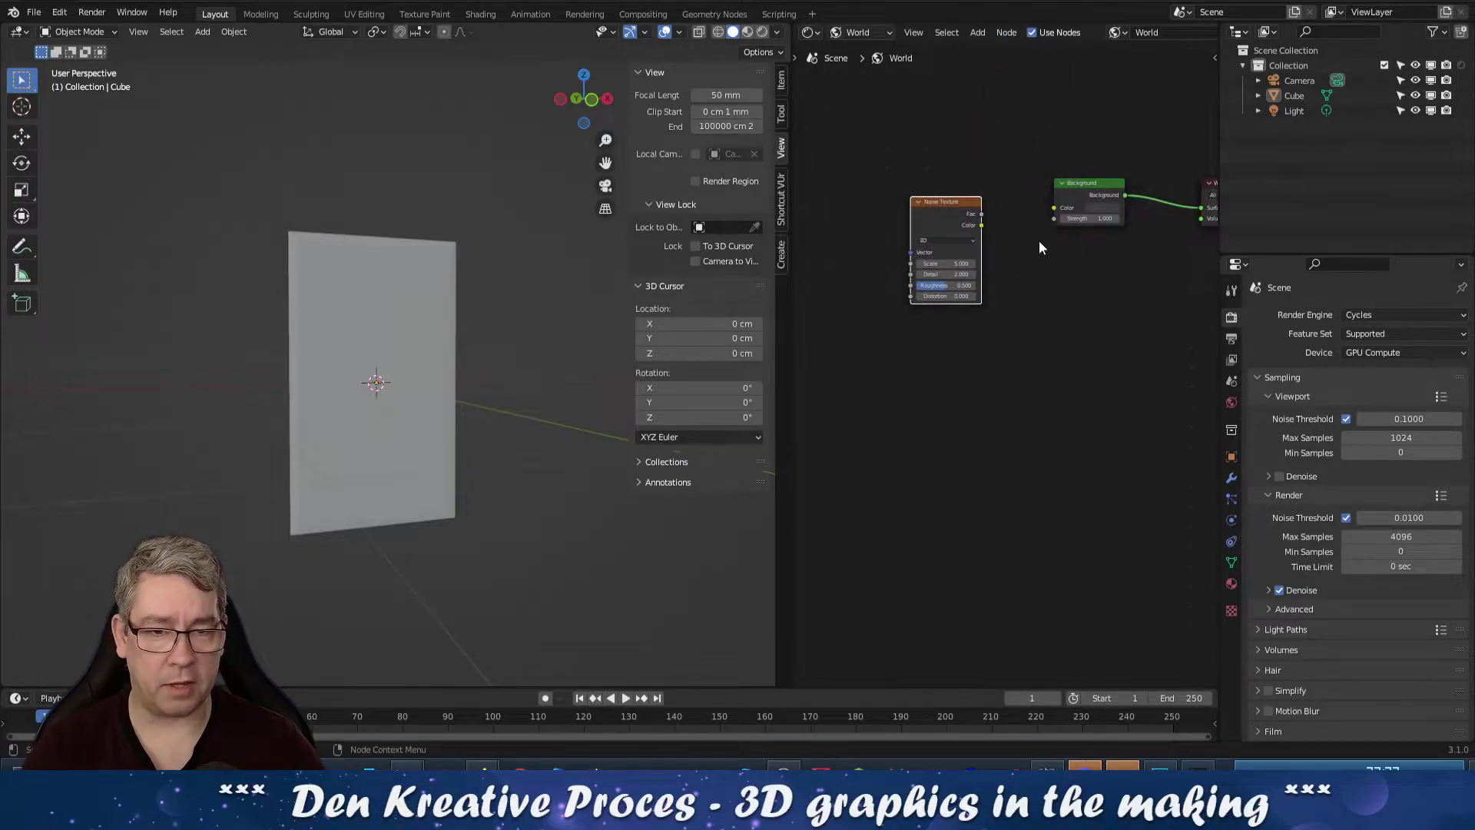
Connect the Noise Texture's Color output to the Background's Color input and show the 3D viewport in Rendered shading
{"action": "left_click_drag", "start_coordinate": [980, 226], "coordinate": [1058, 208]}
{"action": "middle_click_drag", "start_coordinate": [1029, 276], "coordinate": [1088, 315]}
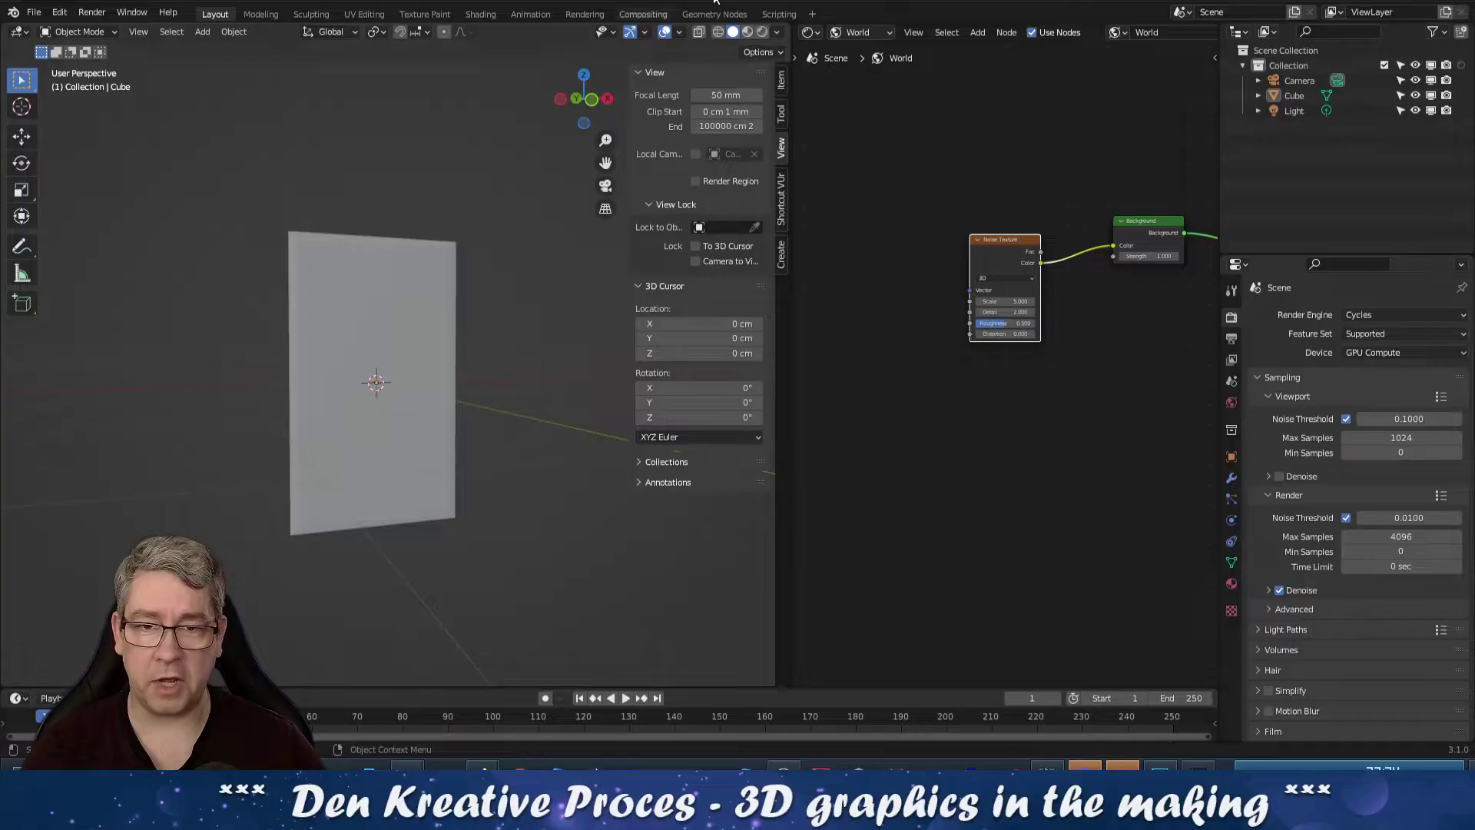
{"action": "left_click", "coordinate": [762, 32]}
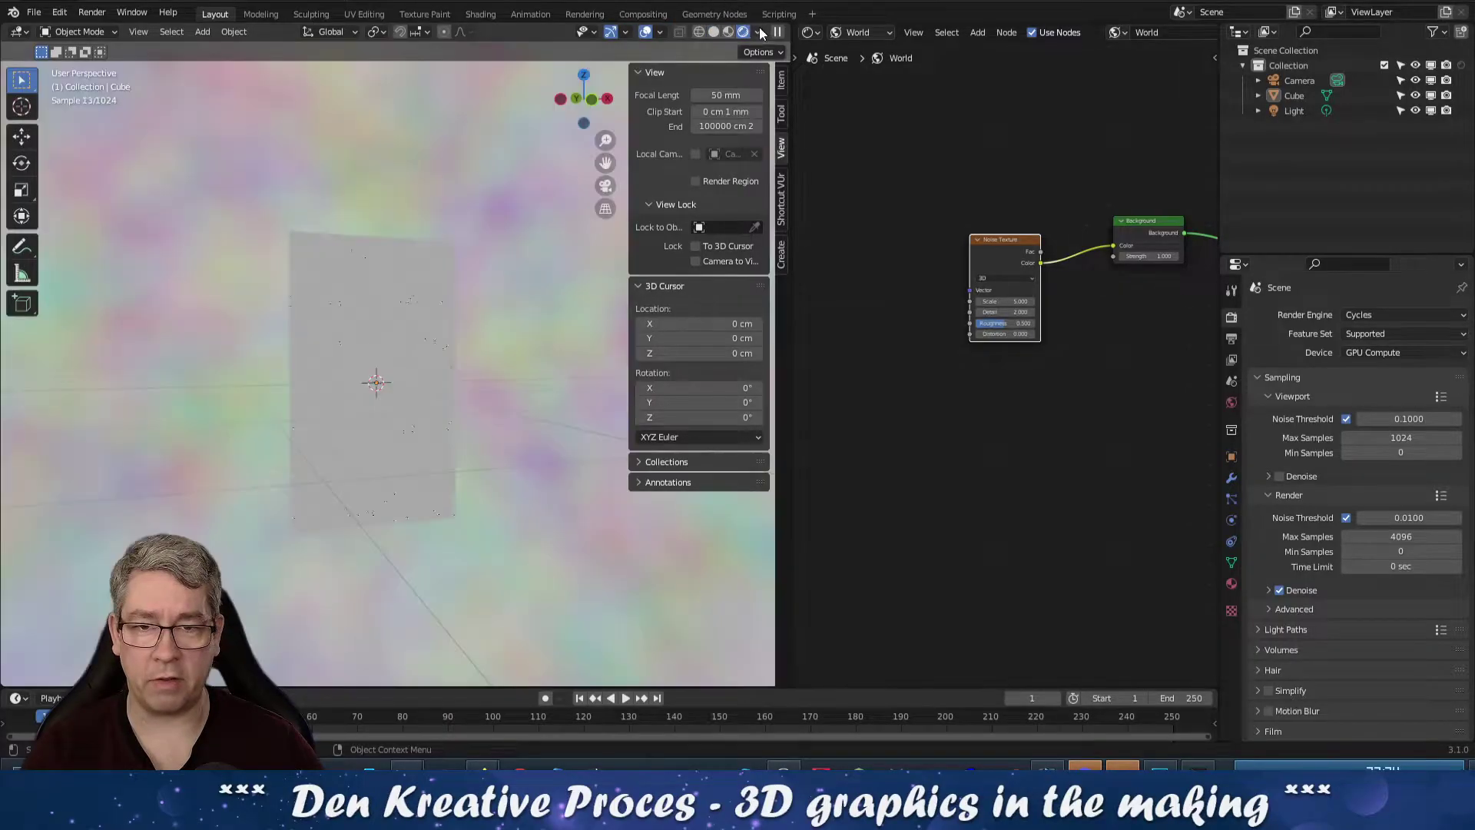
Add Texture Coordinate and Mapping nodes feeding the world's Noise Texture
{"action": "middle_click_drag", "start_coordinate": [532, 325], "coordinate": [568, 316]}
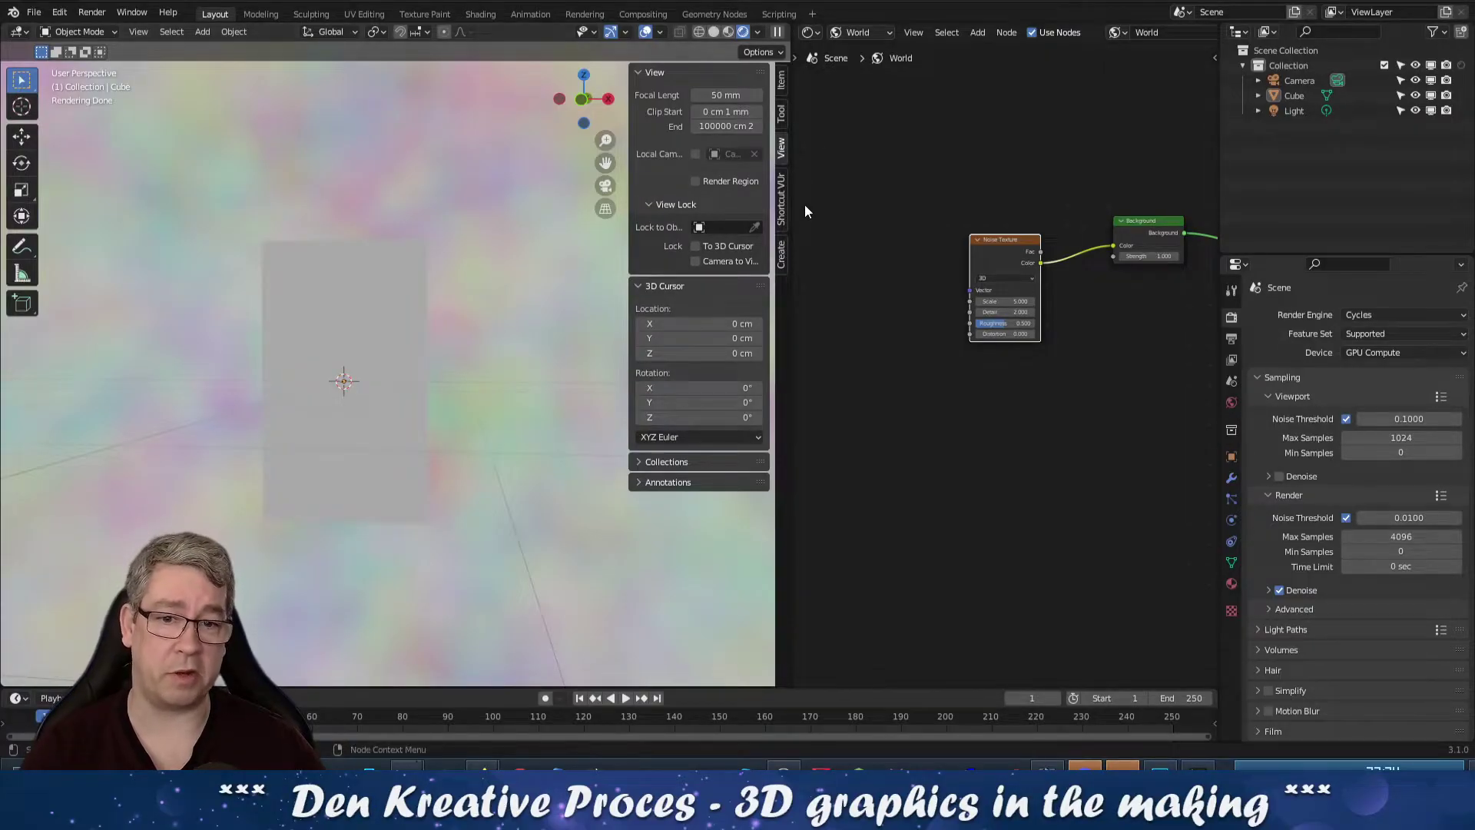
{"action": "left_click_drag", "start_coordinate": [1002, 241], "coordinate": [998, 241]}
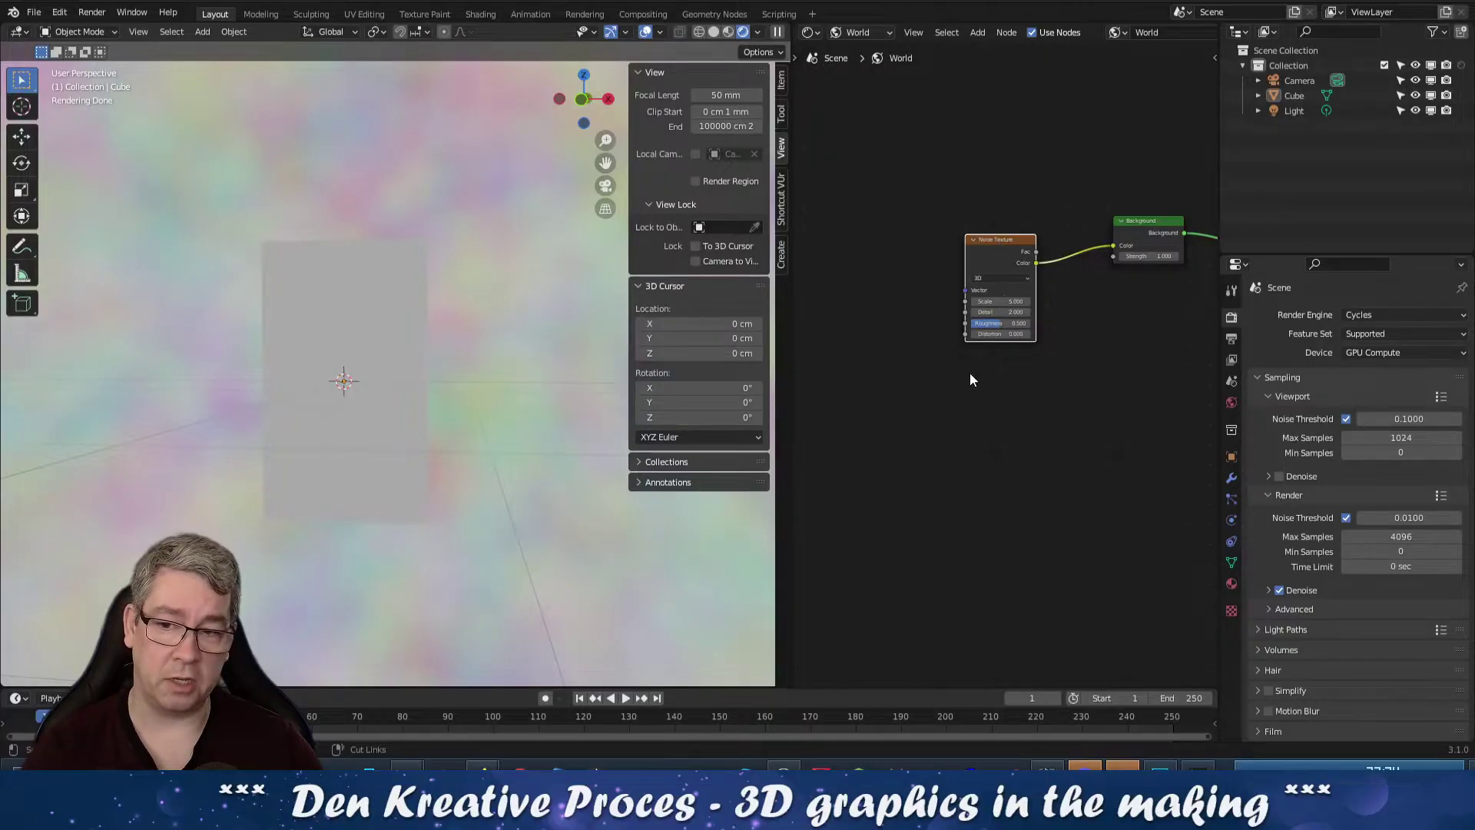
{"action": "key", "text": "ctrl+t"}
{"action": "middle_click_drag", "start_coordinate": [961, 412], "coordinate": [1061, 394]}
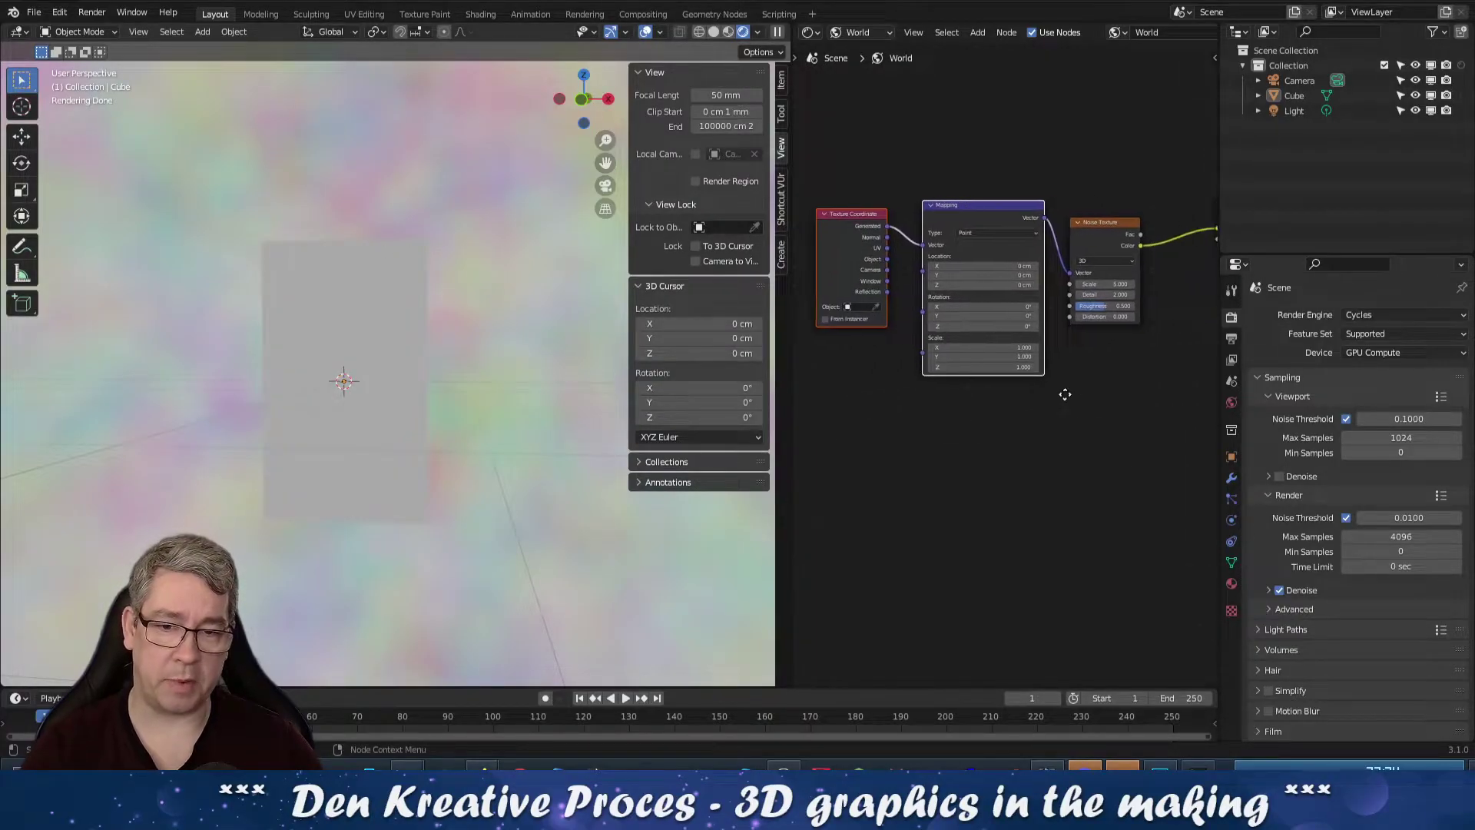
Set the Mapping node's Z scale to 0.1 to stretch the noise vertically
{"action": "scroll", "coordinate": [1058, 388], "scroll_direction": "up", "scroll_amount": 2}
{"action": "scroll", "coordinate": [1058, 385], "scroll_direction": "up", "scroll_amount": 1}
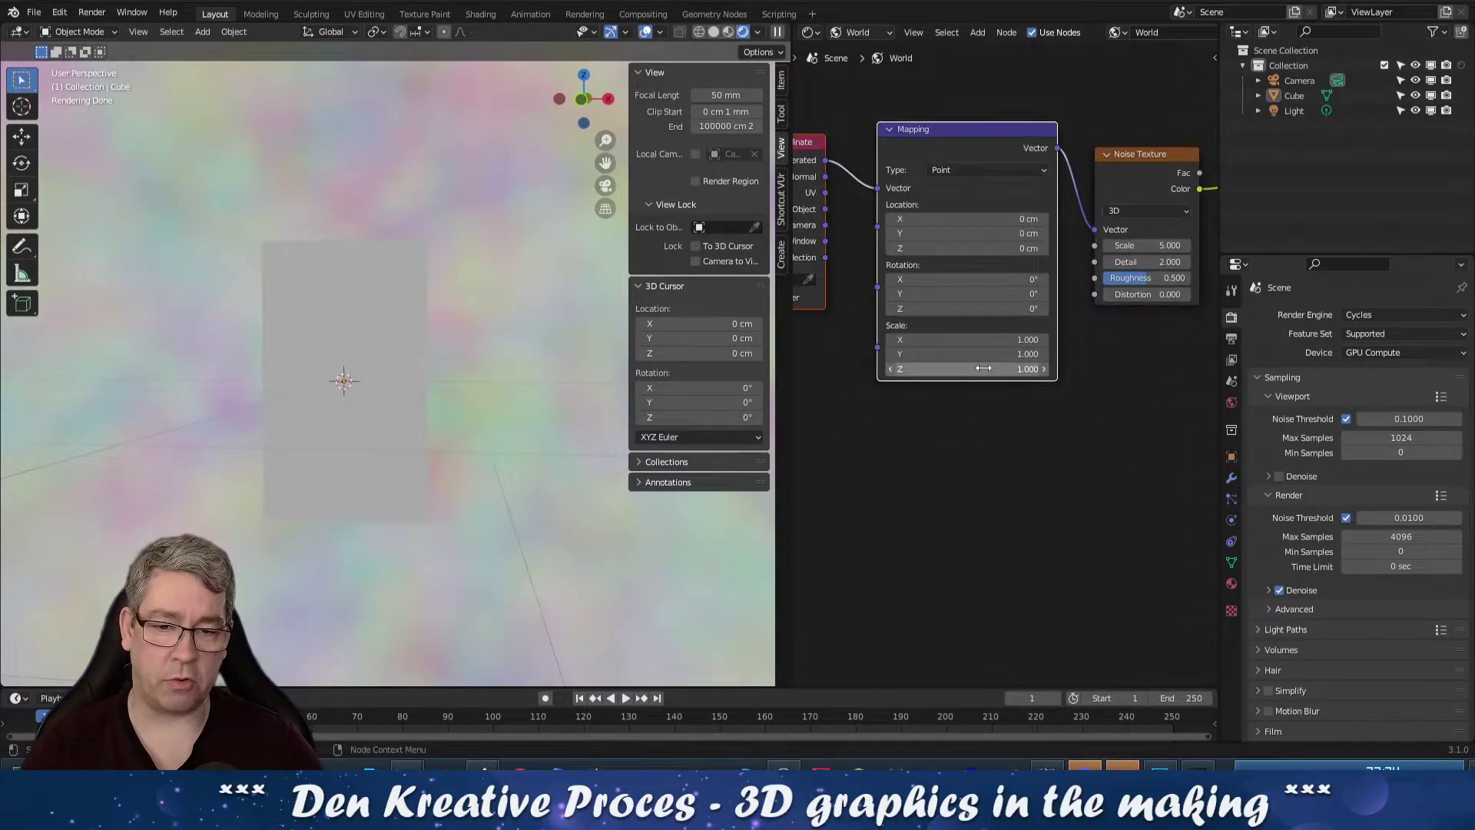
{"action": "left_click", "coordinate": [935, 370]}
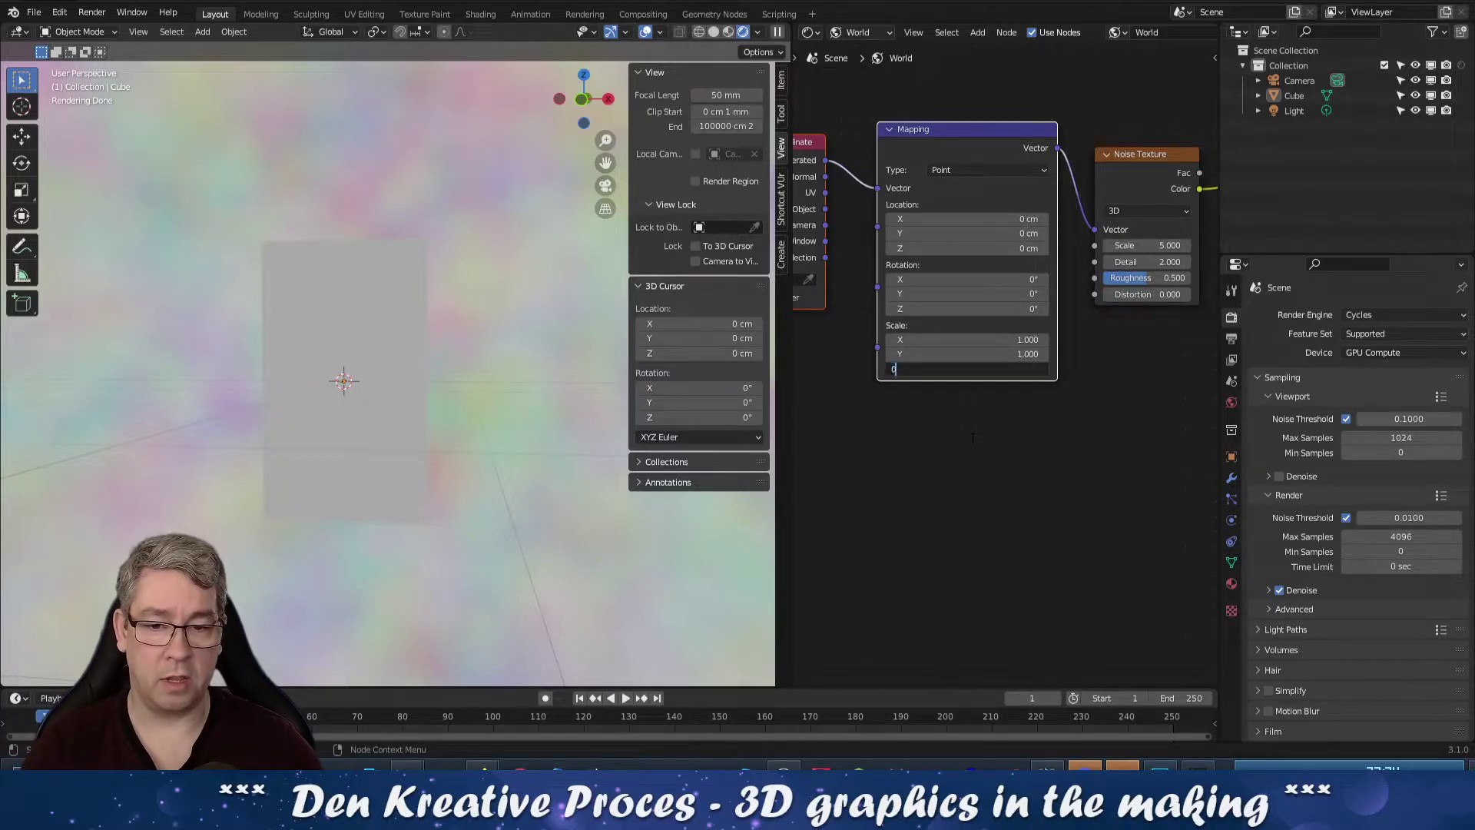
{"action": "type", "text": "0.1"}
{"action": "key", "text": "Return"}
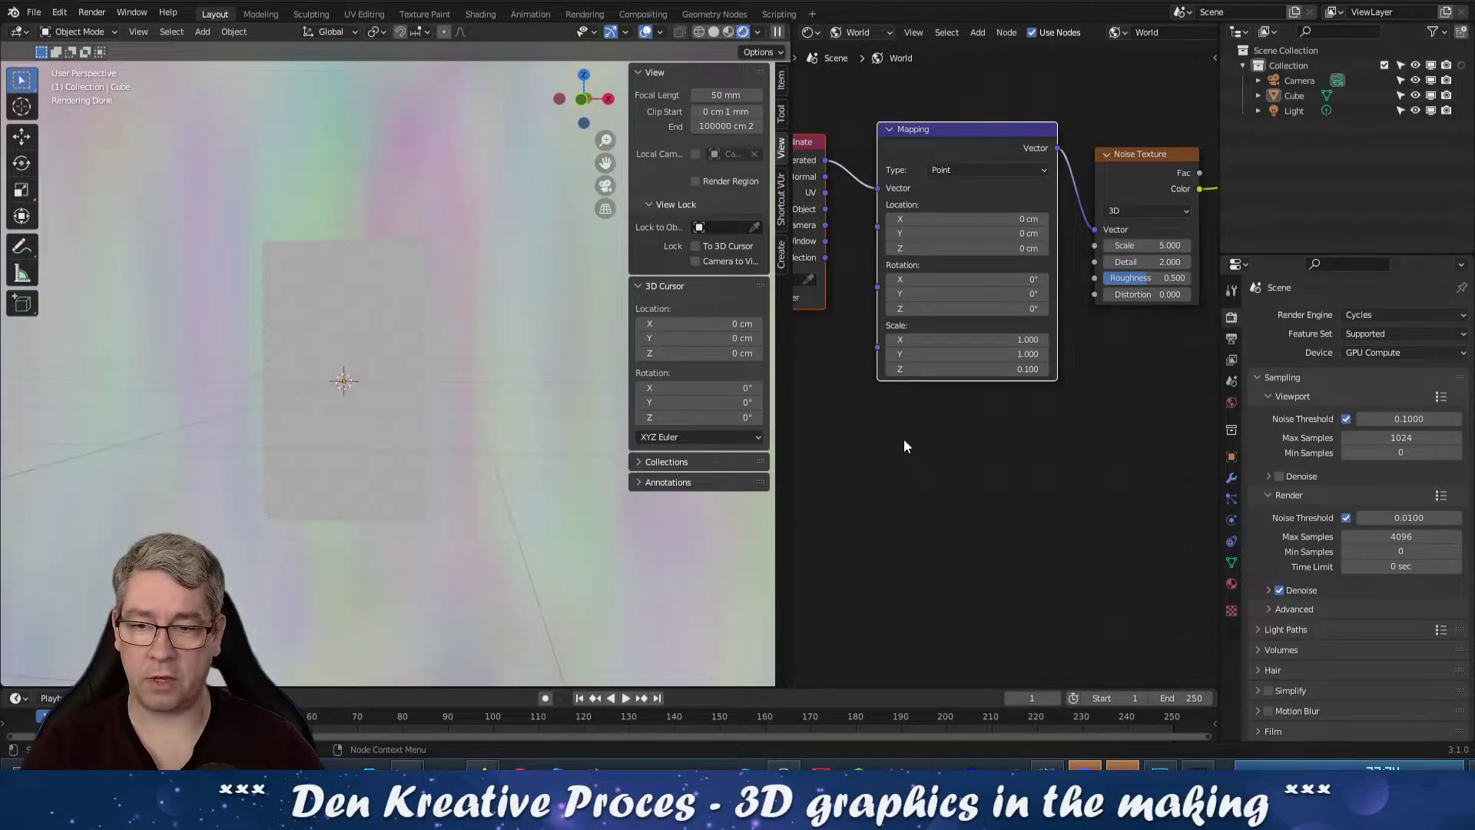
{"action": "middle_click_drag", "start_coordinate": [407, 430], "coordinate": [444, 408]}
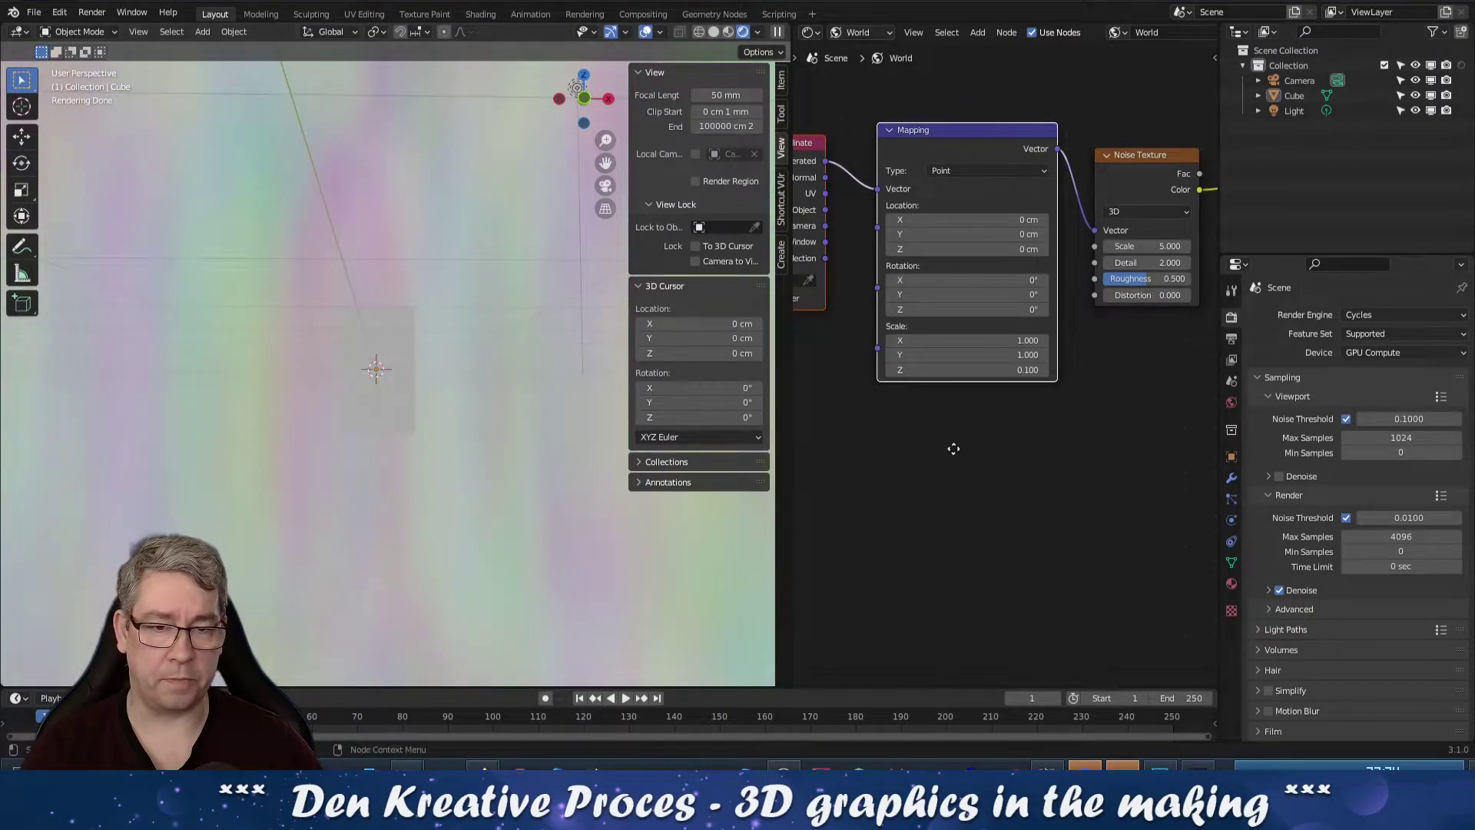
Insert an RGB Curves node on the link between the Noise Texture and the Background node
{"action": "middle_click_drag", "start_coordinate": [954, 449], "coordinate": [731, 490]}
{"action": "middle_click_drag", "start_coordinate": [1002, 305], "coordinate": [951, 352]}
{"action": "scroll", "coordinate": [951, 353], "scroll_direction": "up", "scroll_amount": 1}
{"action": "left_click", "coordinate": [976, 32]}
{"action": "left_click", "coordinate": [996, 52]}
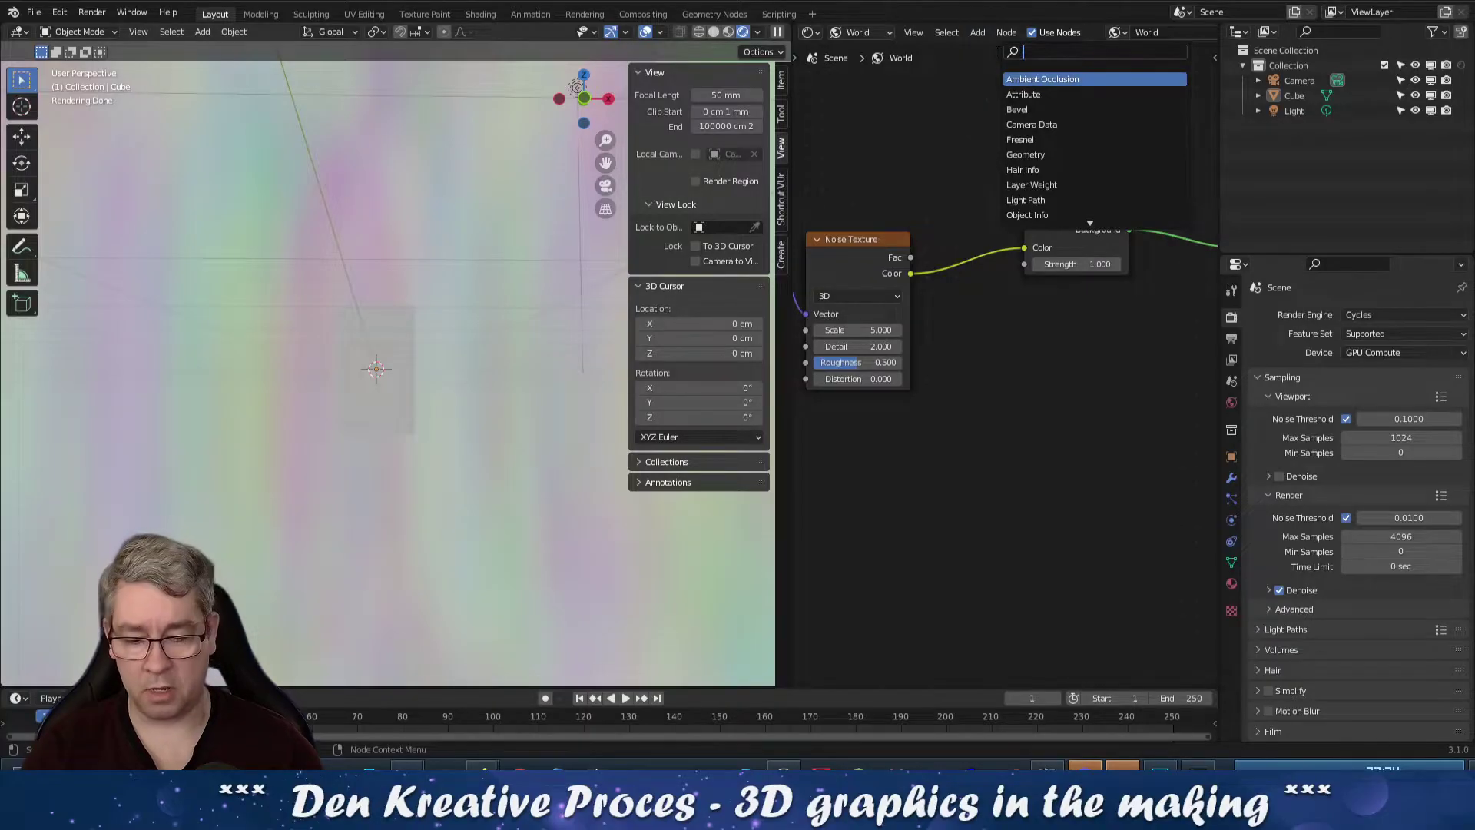
{"action": "type", "text": "curve"}
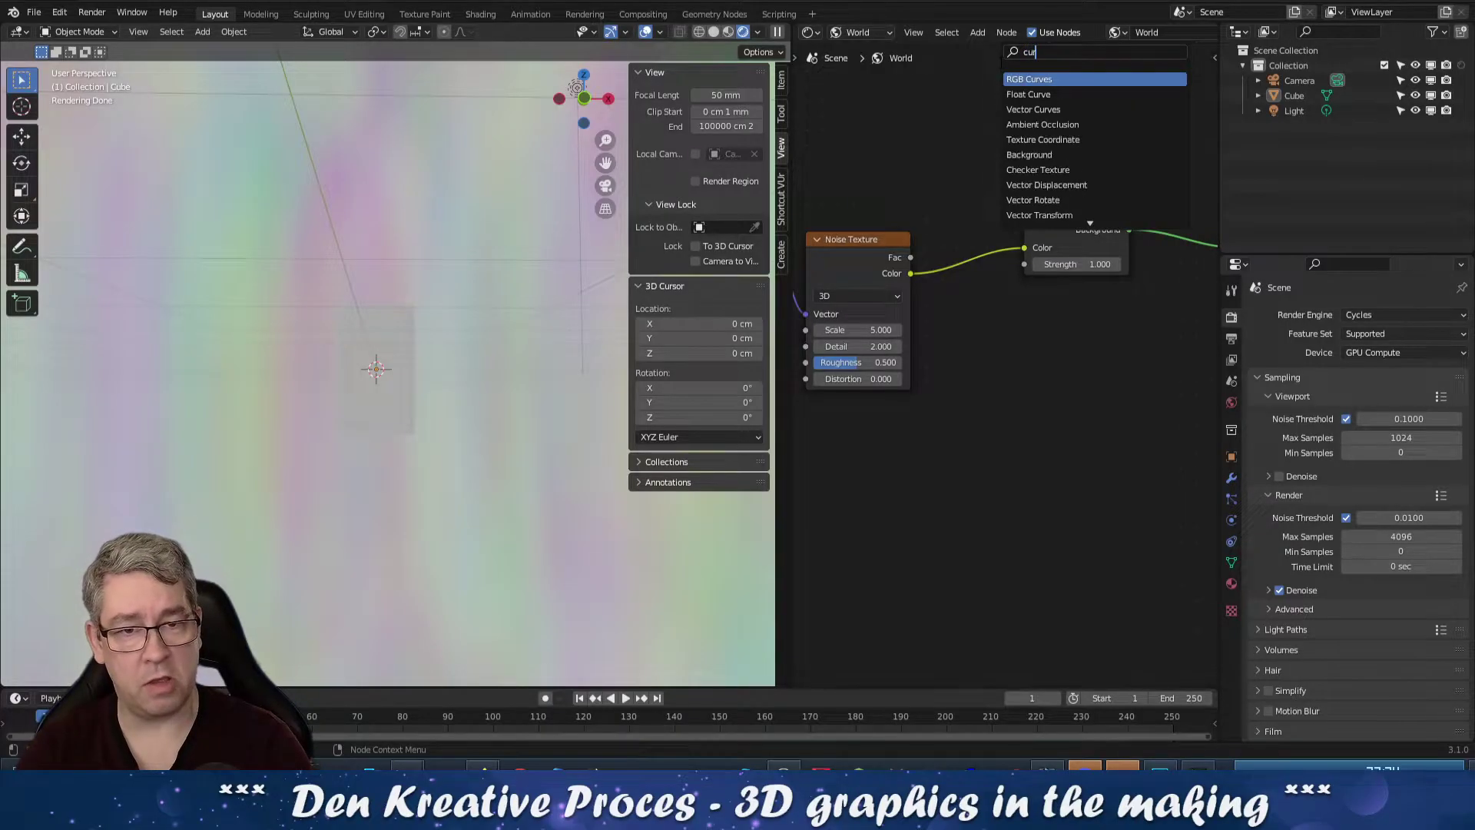
{"action": "left_click", "coordinate": [1047, 77]}
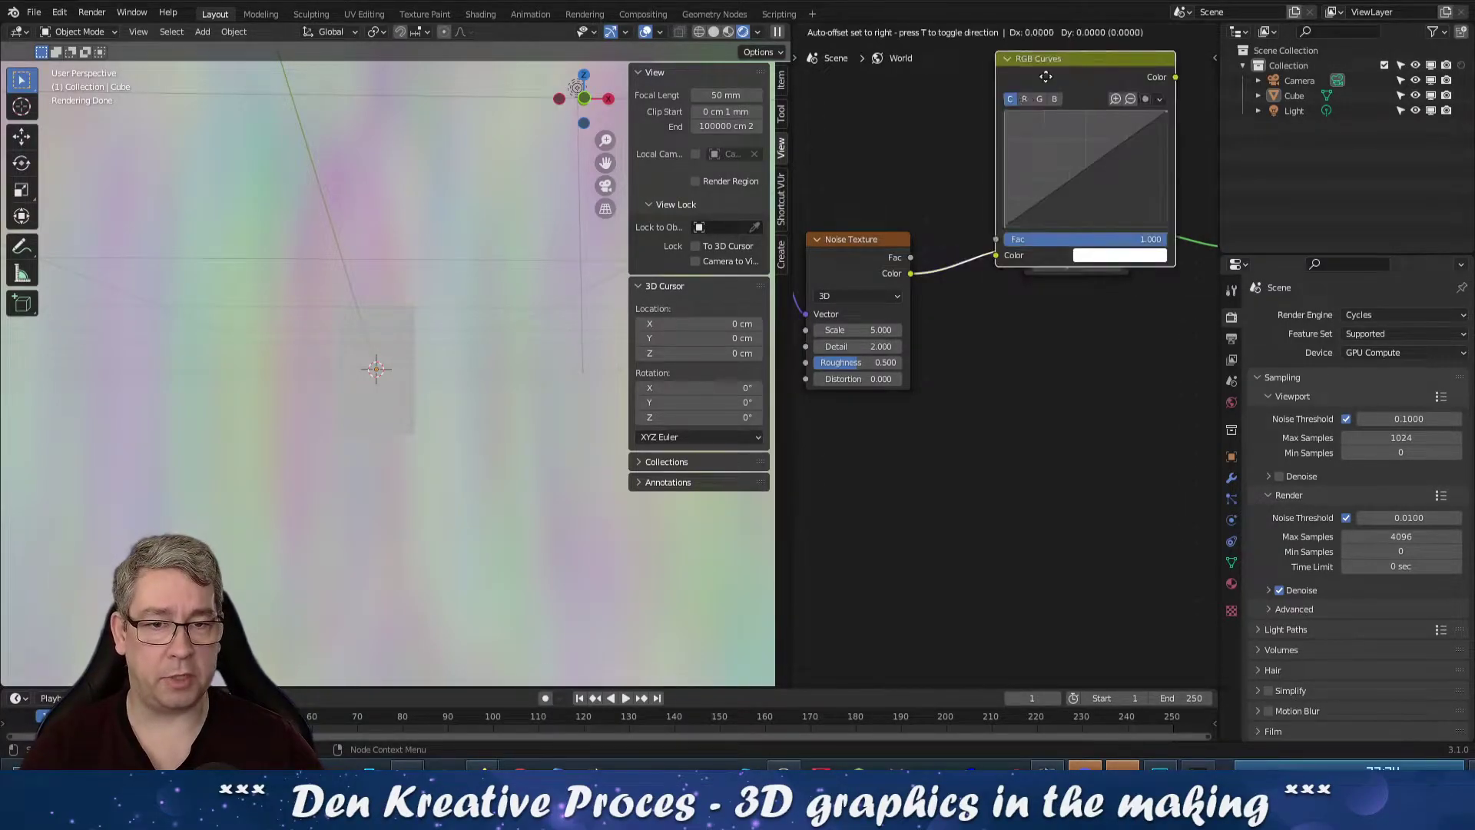
{"action": "left_click", "coordinate": [955, 241]}
{"action": "middle_click_drag", "start_coordinate": [986, 415], "coordinate": [889, 374]}
Darken the noise by moving the RGB curve's black point inward along the base and lowering its white point
{"action": "left_click_drag", "start_coordinate": [885, 350], "coordinate": [939, 350]}
{"action": "left_click", "coordinate": [1057, 236]}
{"action": "left_click_drag", "start_coordinate": [1057, 234], "coordinate": [1060, 277]}
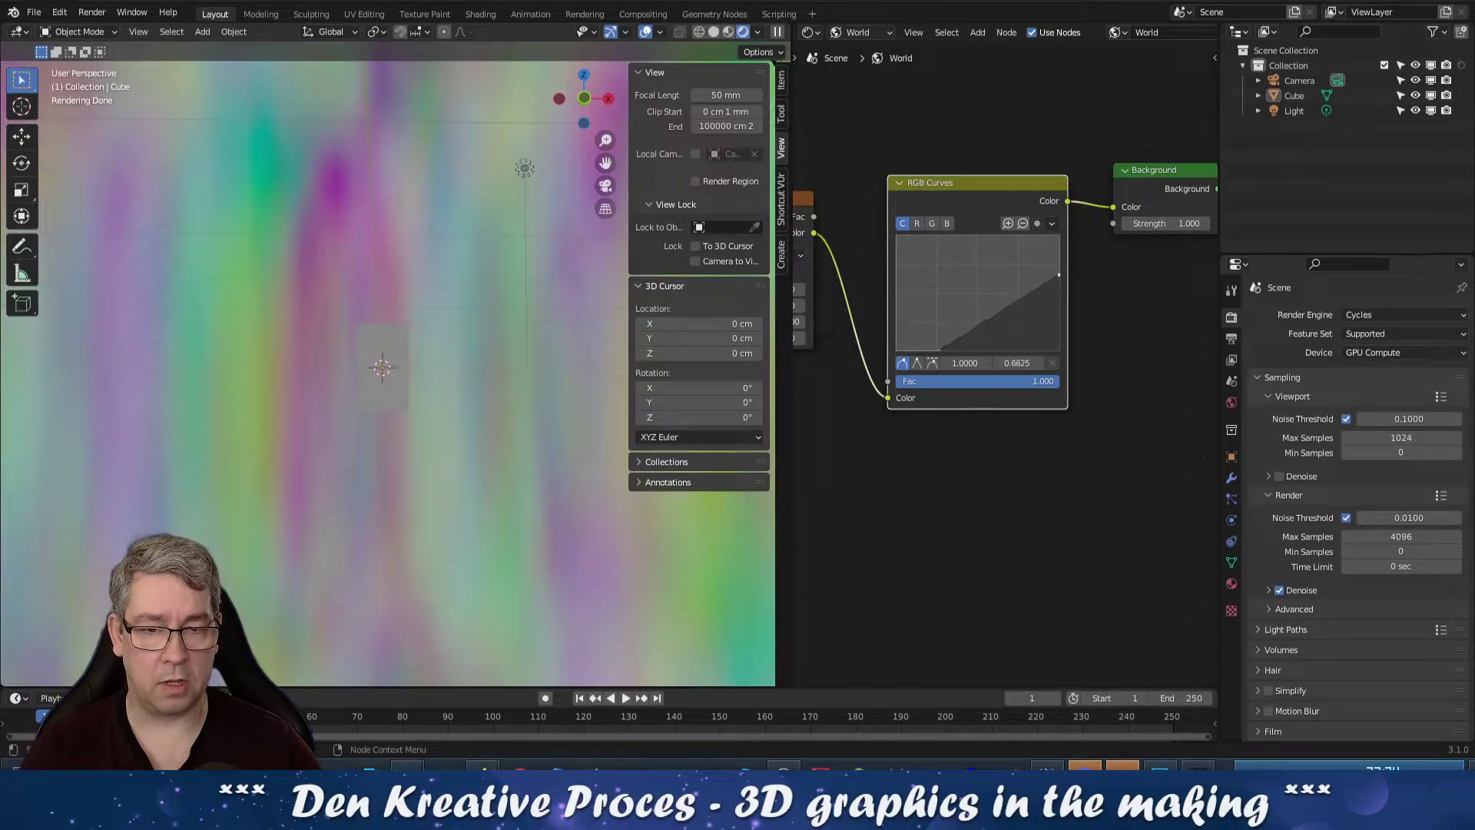
Steepen the RGB curve with extra points for stronger contrast, placing the upper shoulder point at about 0.71, 0.71
{"action": "left_click_drag", "start_coordinate": [942, 349], "coordinate": [999, 299]}
{"action": "left_click_drag", "start_coordinate": [964, 349], "coordinate": [969, 352]}
{"action": "left_click_drag", "start_coordinate": [1059, 279], "coordinate": [1018, 277]}
{"action": "left_click", "coordinate": [1027, 287]}
{"action": "left_click_drag", "start_coordinate": [1014, 272], "coordinate": [1011, 269]}
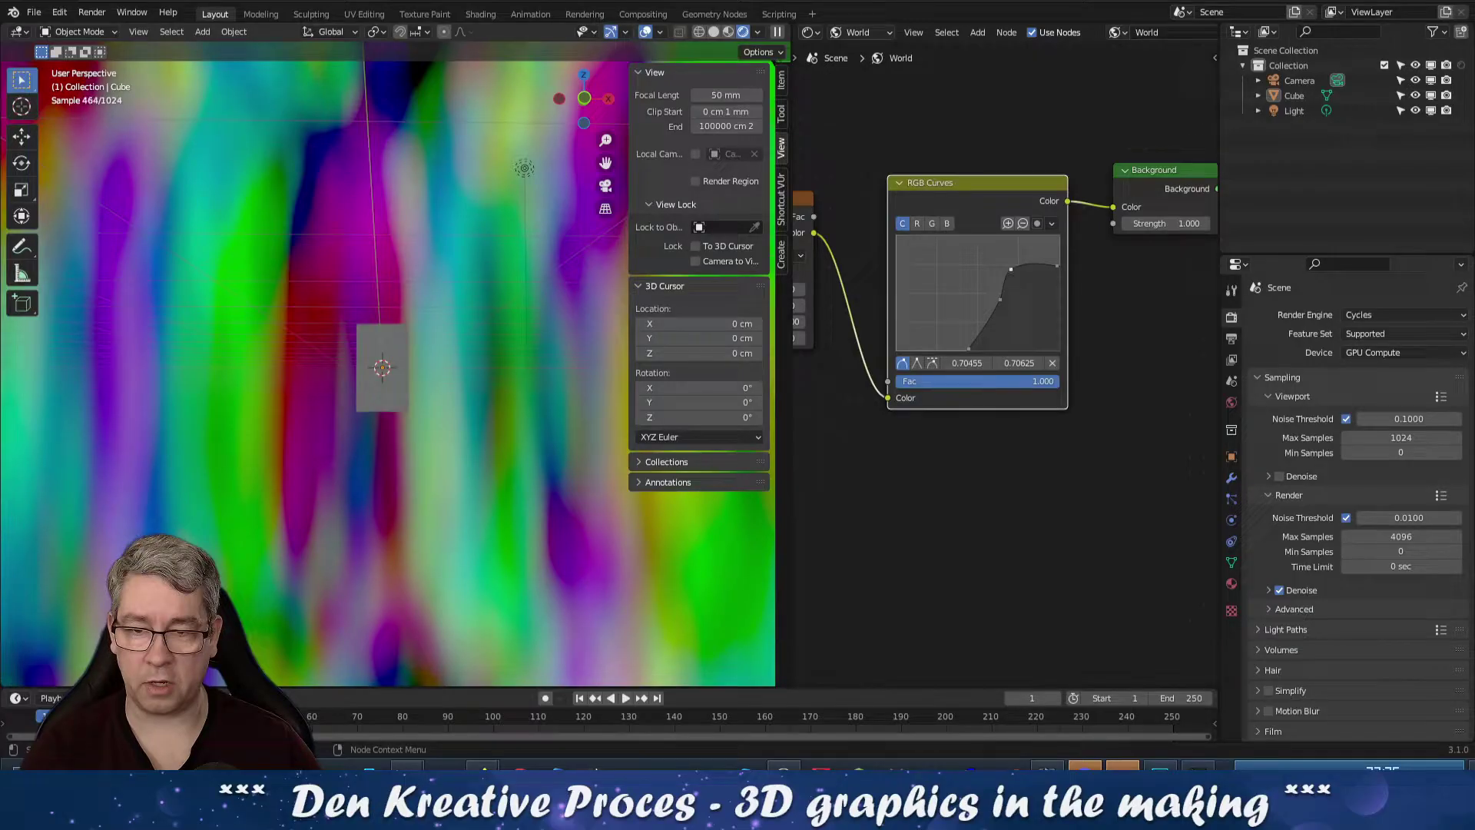
{"action": "mouse_move", "coordinate": [375, 415]}
{"action": "middle_mouse_down"}
{"action": "mouse_move", "coordinate": [509, 403]}
{"action": "mouse_move", "coordinate": [538, 415]}
{"action": "mouse_move", "coordinate": [352, 401]}
{"action": "mouse_move", "coordinate": [477, 402]}
{"action": "mouse_move", "coordinate": [412, 399]}
{"action": "mouse_move", "coordinate": [432, 417]}
{"action": "mouse_move", "coordinate": [390, 417]}
{"action": "mouse_move", "coordinate": [454, 421]}
{"action": "middle_mouse_up"}
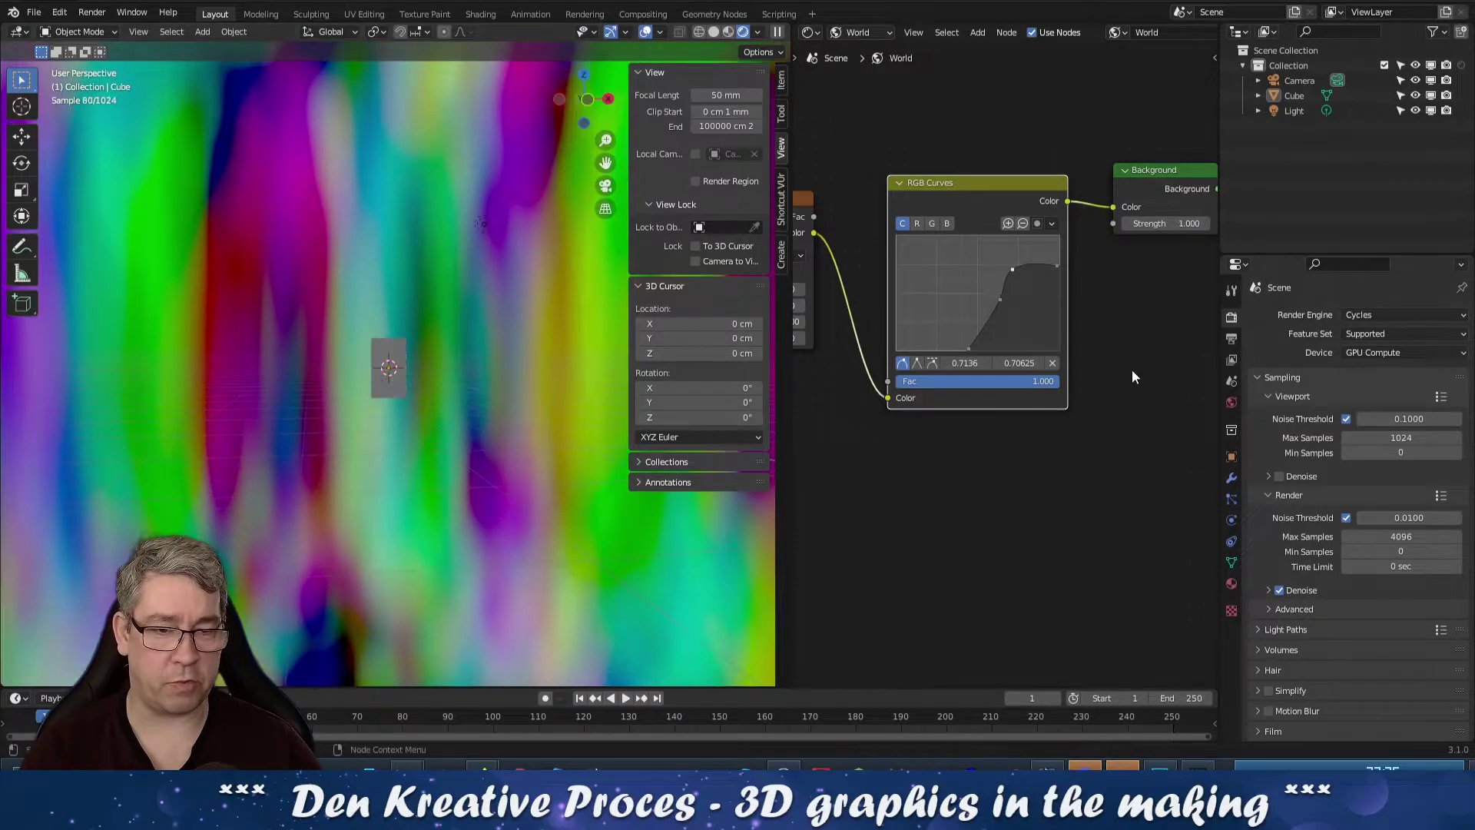
Enable the Transparent option in the Film render settings so the world background is hidden
{"action": "scroll", "coordinate": [1270, 534], "scroll_direction": "down", "scroll_amount": 5}
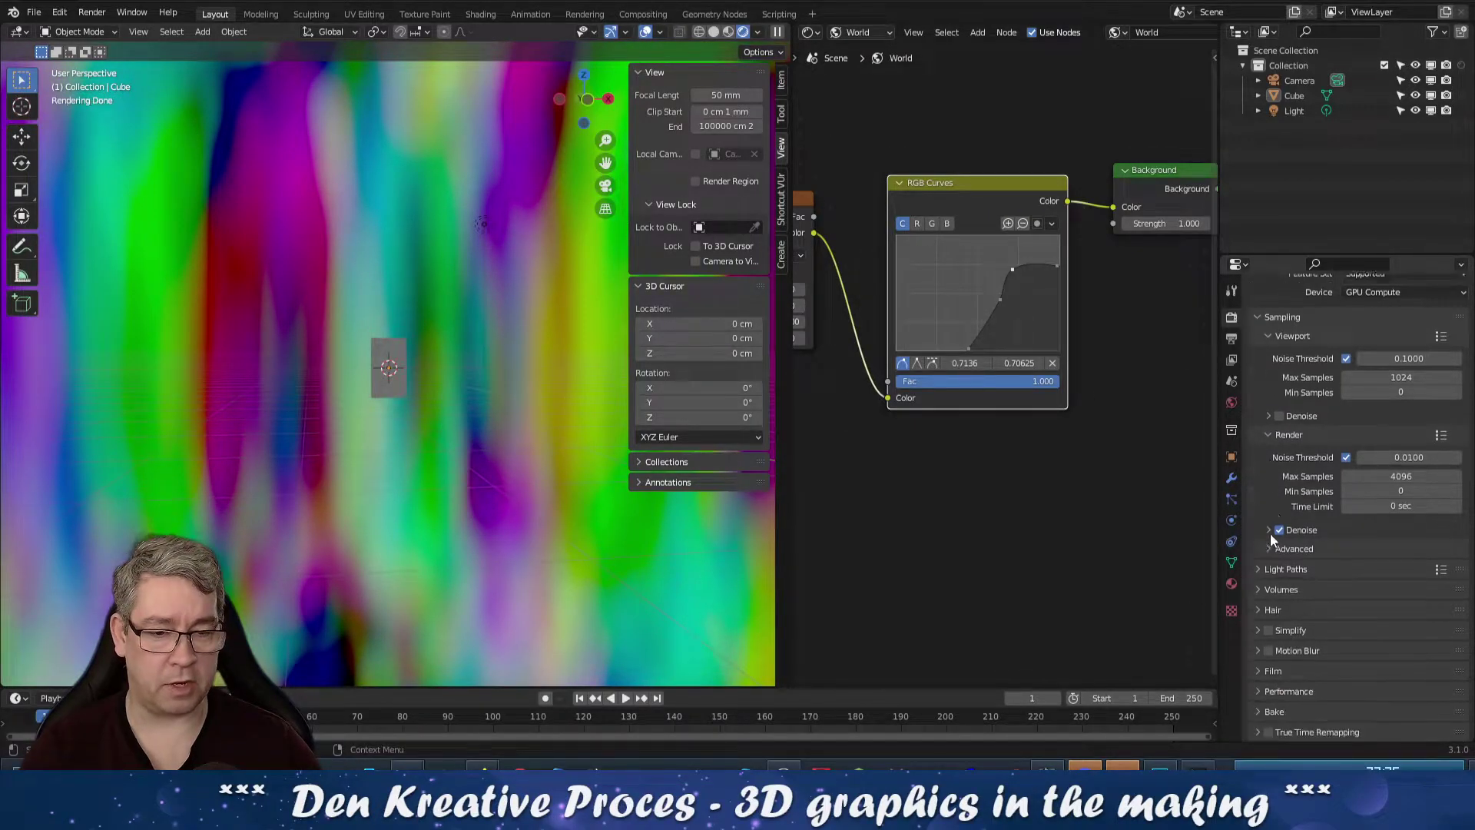
{"action": "left_click", "coordinate": [1262, 610]}
{"action": "scroll", "coordinate": [1334, 495], "scroll_direction": "down", "scroll_amount": 5}
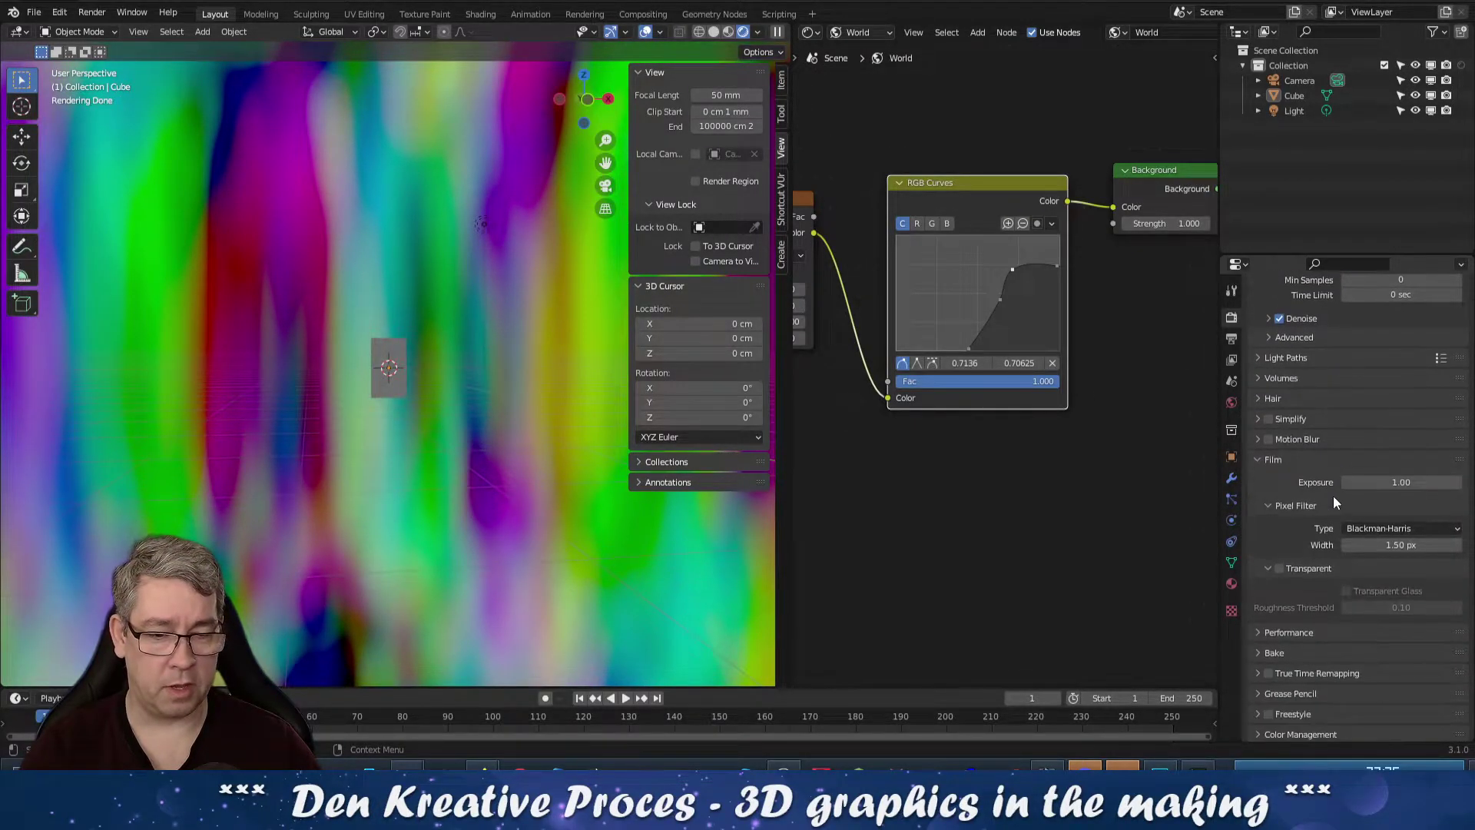
{"action": "left_click", "coordinate": [1280, 568]}
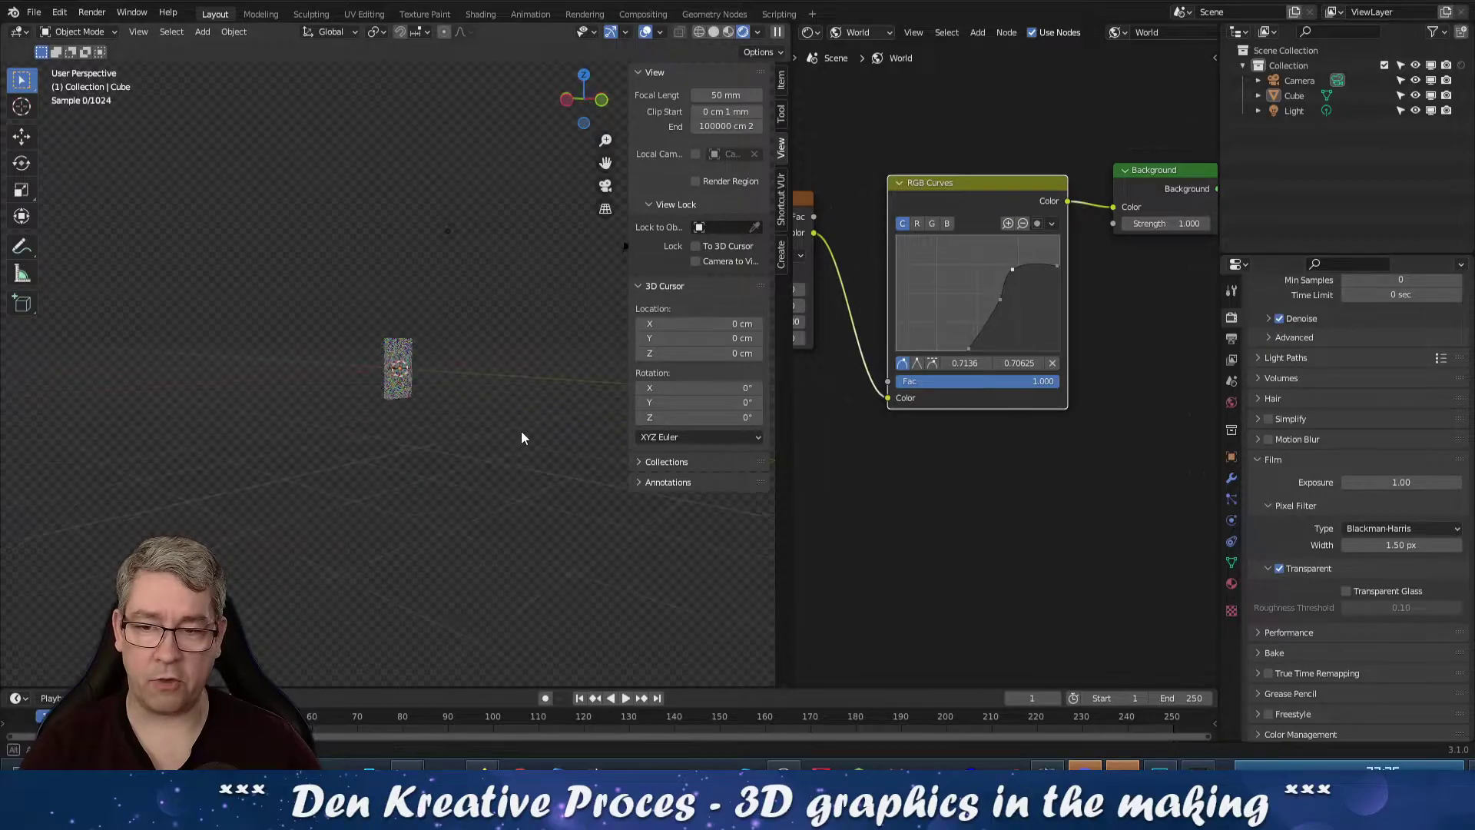
Select the card and switch the Shader Editor from World to the Object material
{"action": "scroll", "coordinate": [396, 377], "scroll_direction": "up", "scroll_amount": 9}
{"action": "mouse_move", "coordinate": [535, 421]}
{"action": "middle_mouse_down"}
{"action": "mouse_move", "coordinate": [472, 435]}
{"action": "mouse_move", "coordinate": [515, 433]}
{"action": "middle_mouse_up"}
{"action": "left_click", "coordinate": [398, 319]}
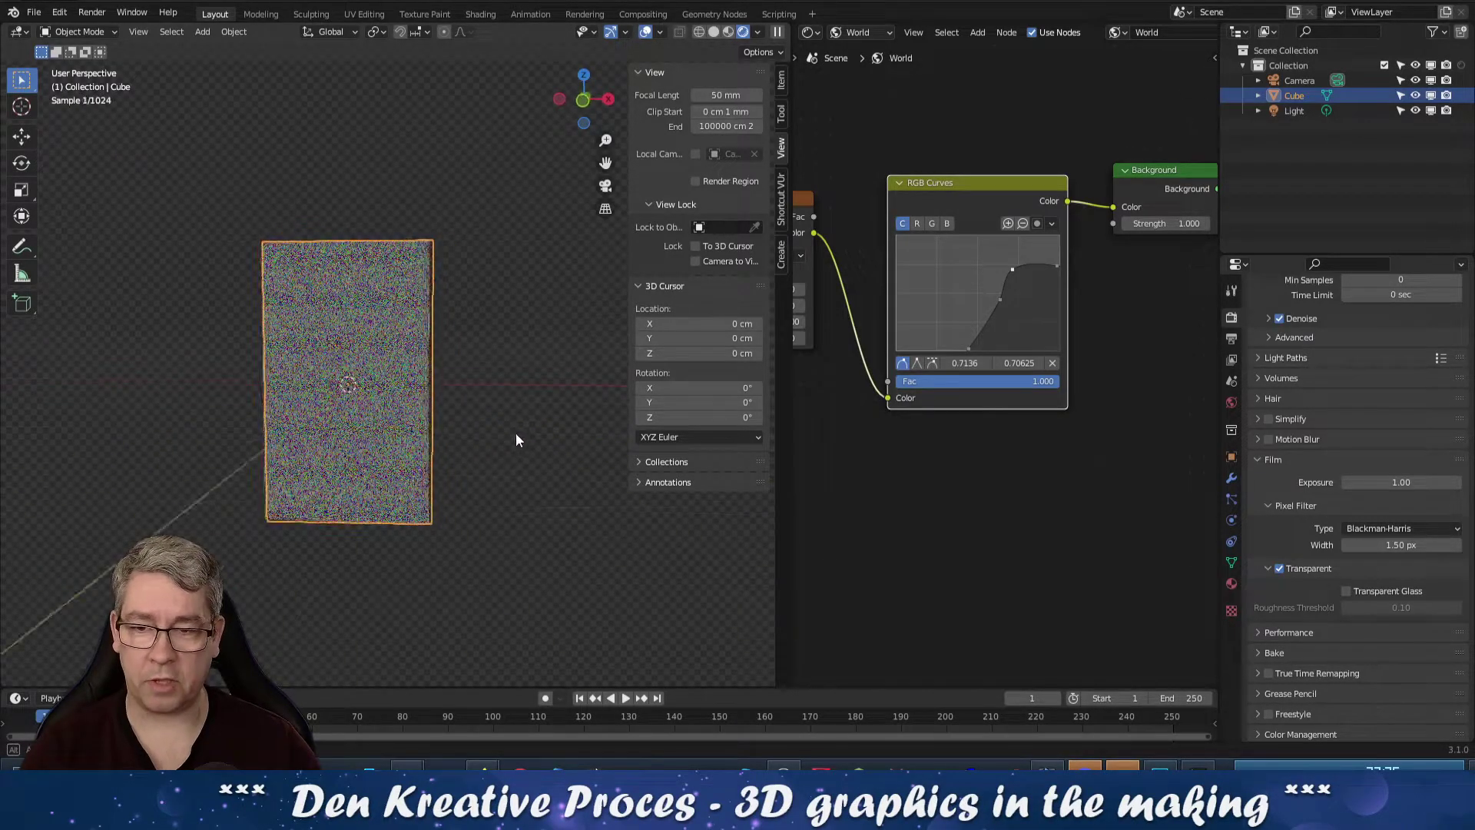
{"action": "left_click", "coordinate": [872, 34]}
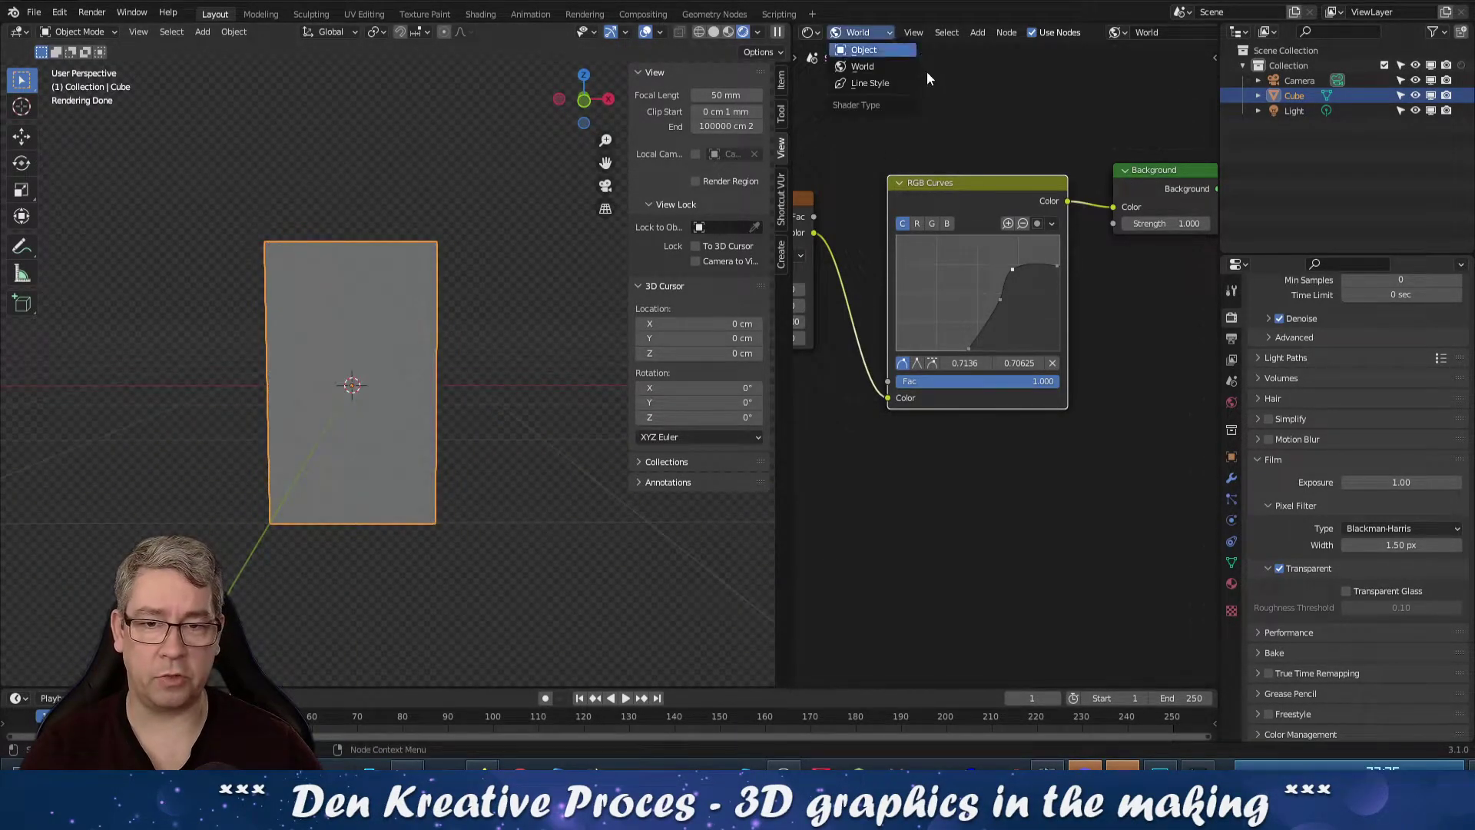
{"action": "left_click", "coordinate": [881, 53]}
{"action": "scroll", "coordinate": [933, 315], "scroll_direction": "down", "scroll_amount": 4}
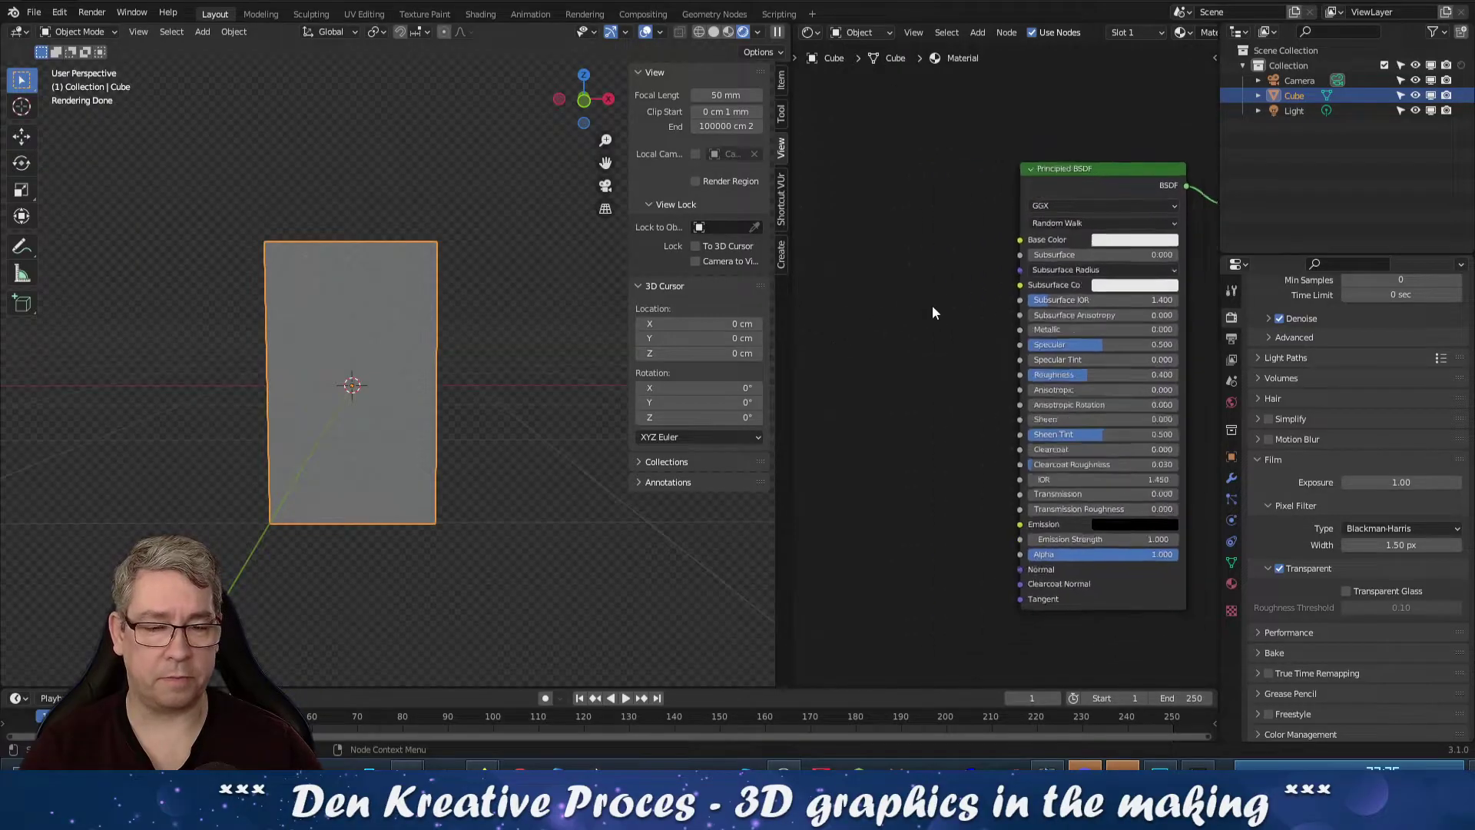
{"action": "middle_click_drag", "start_coordinate": [461, 372], "coordinate": [513, 343]}
Add a Mix color node beside the Principled BSDF in the card's material
{"action": "left_click", "coordinate": [977, 32]}
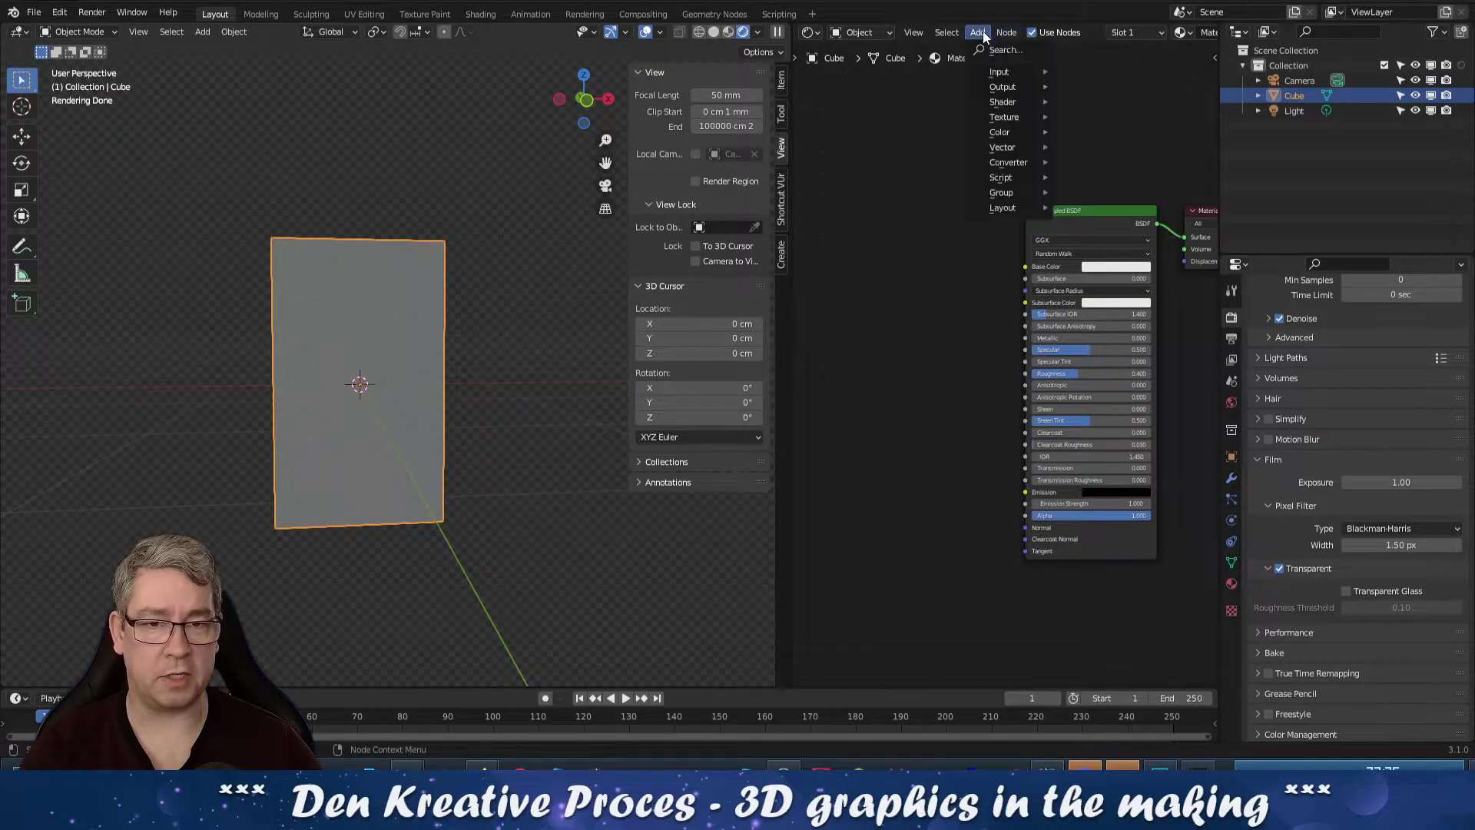
{"action": "left_click", "coordinate": [1005, 51]}
{"action": "type", "text": "mix"}
{"action": "left_click", "coordinate": [1060, 76]}
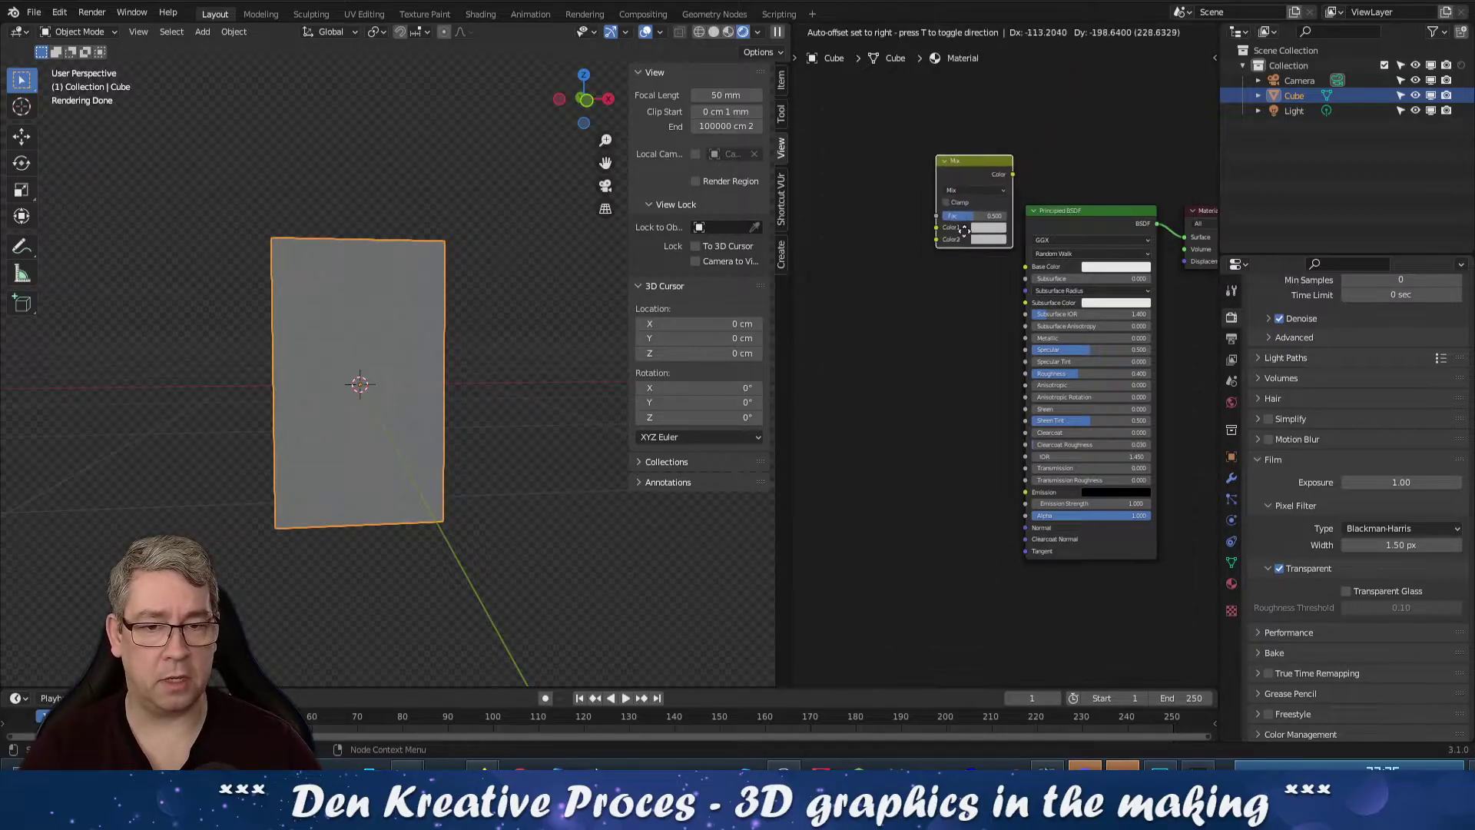
{"action": "left_click", "coordinate": [925, 292]}
Add a Layer Weight node beside the Mix node
{"action": "left_click", "coordinate": [977, 32]}
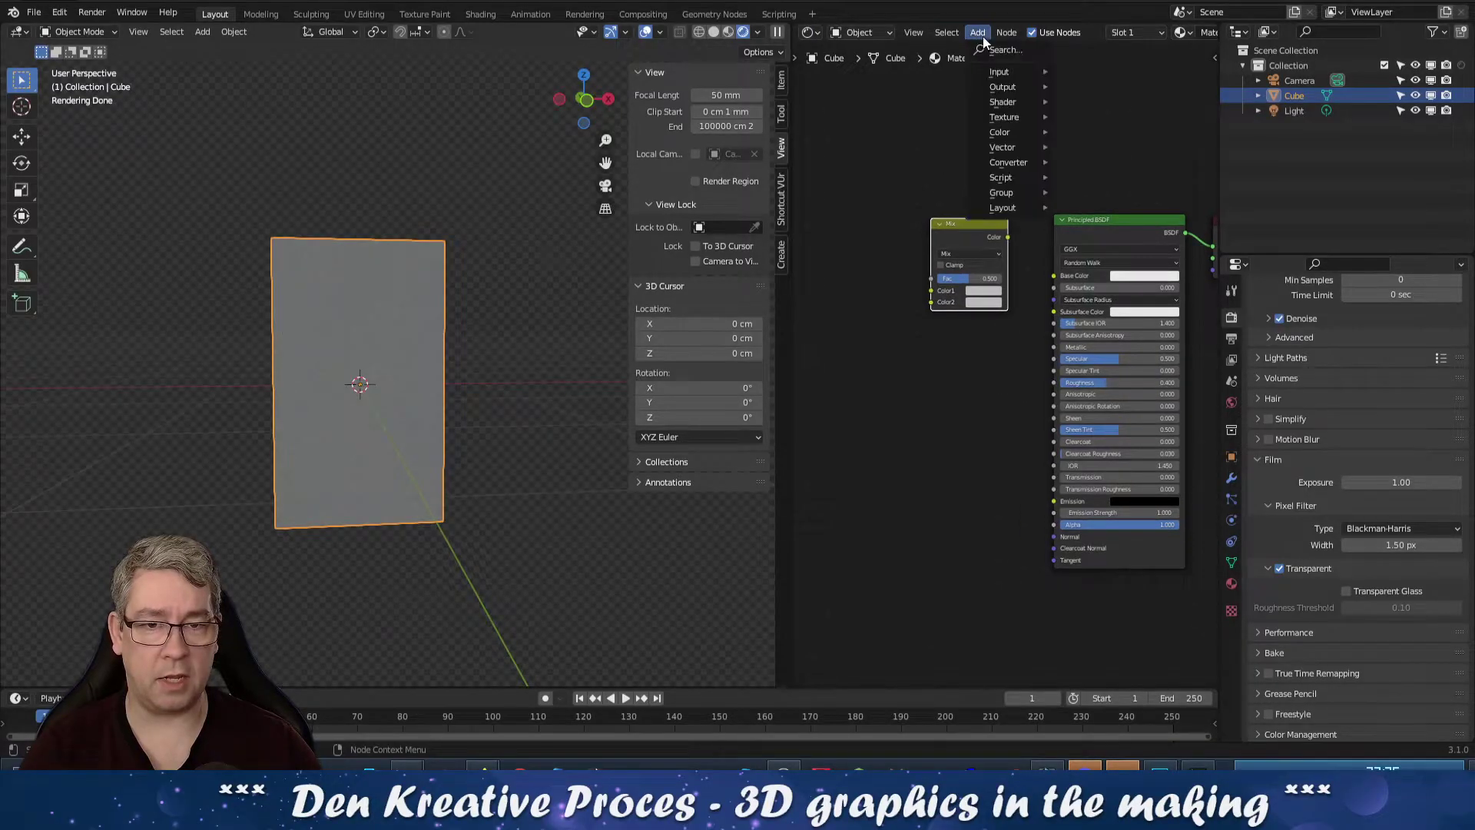
{"action": "left_click", "coordinate": [1014, 49]}
{"action": "type", "text": "lay"}
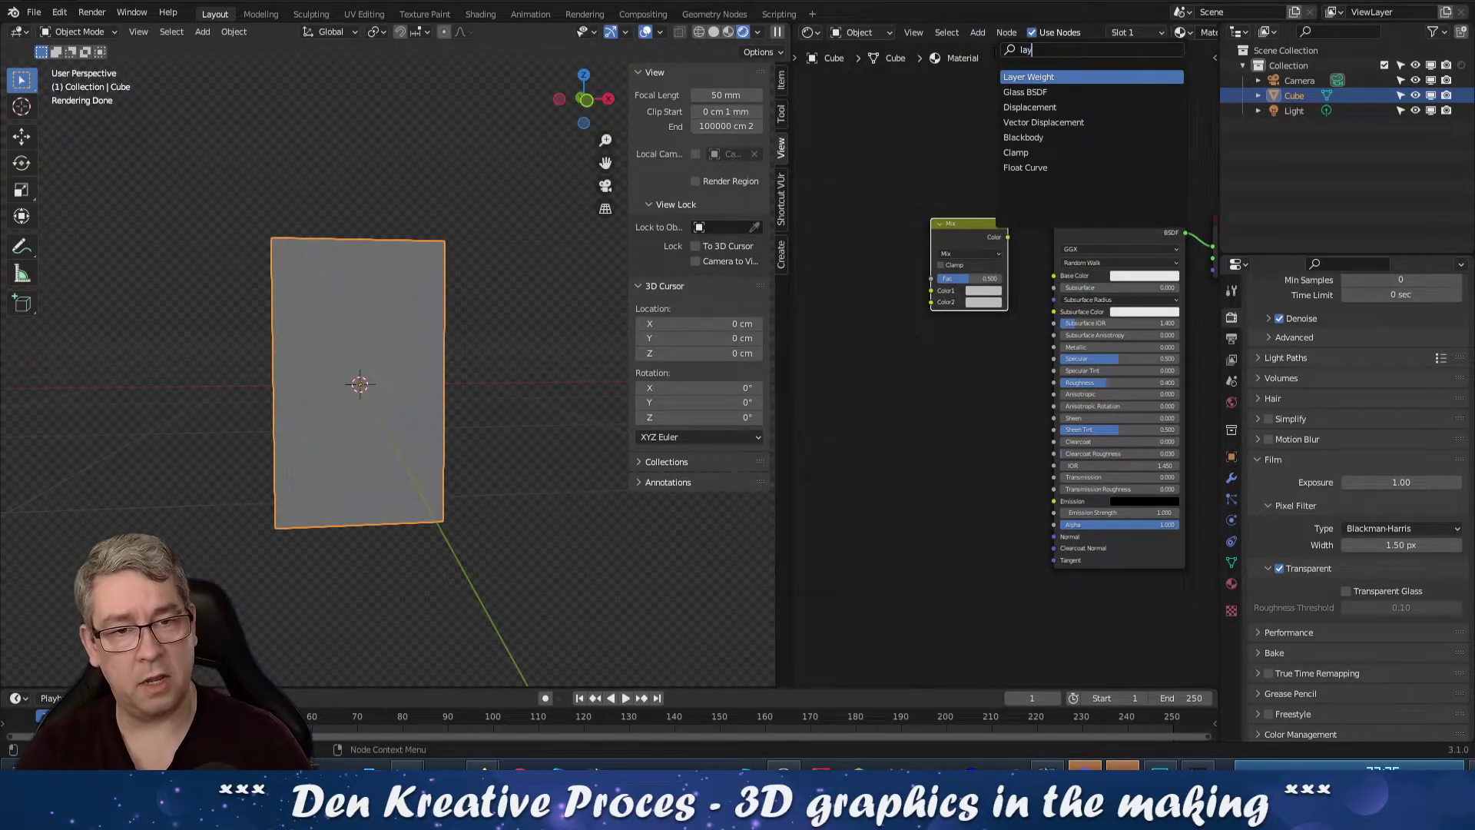
{"action": "left_click", "coordinate": [1031, 77]}
{"action": "left_click", "coordinate": [782, 270]}
{"action": "middle_click_drag", "start_coordinate": [899, 318], "coordinate": [925, 350]}
Hide the 3D viewport's sidebar and view the card closer at an angle
{"action": "middle_click_drag", "start_coordinate": [413, 399], "coordinate": [467, 343]}
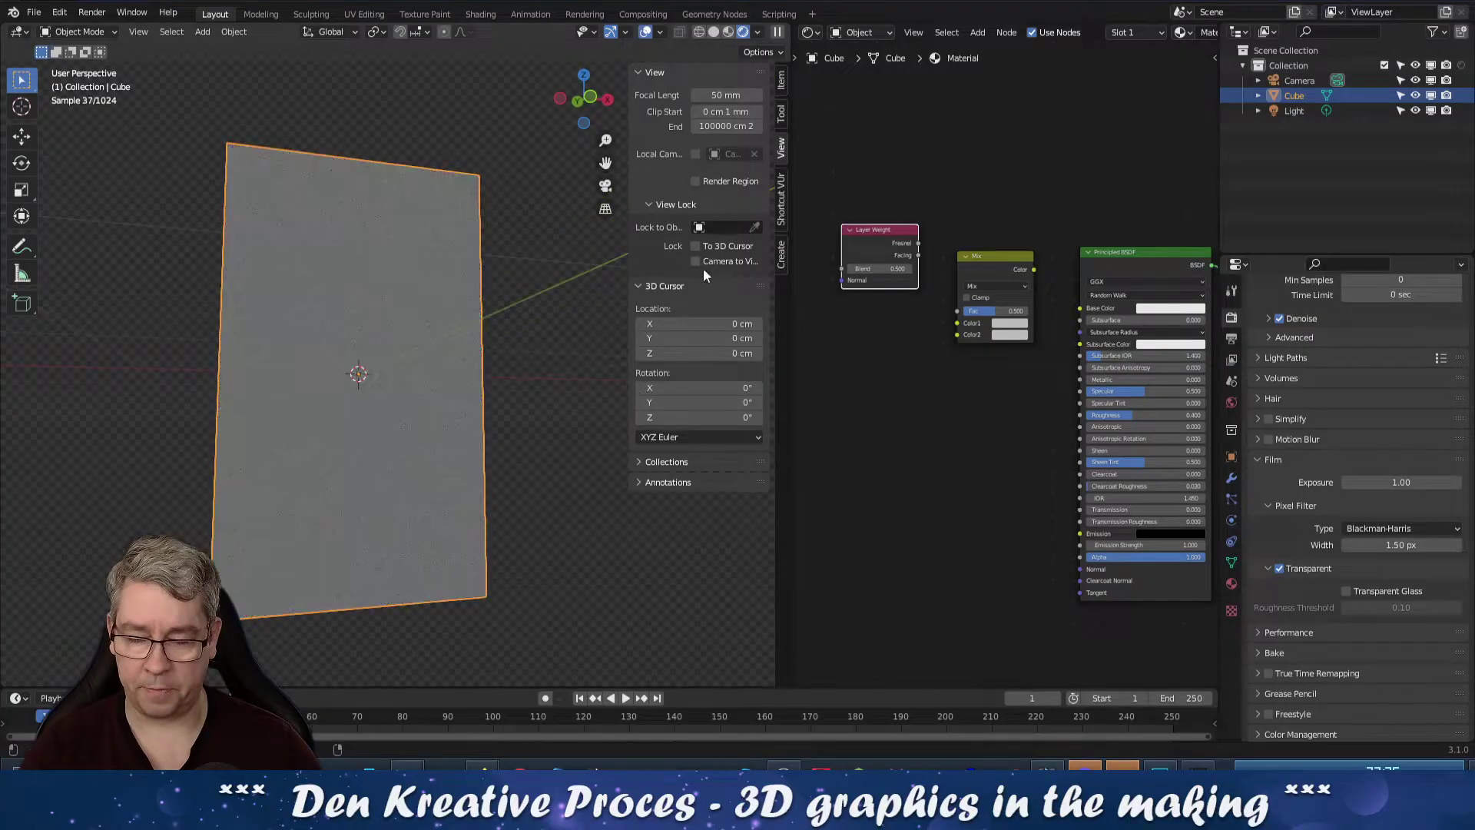
{"action": "key", "text": "n"}
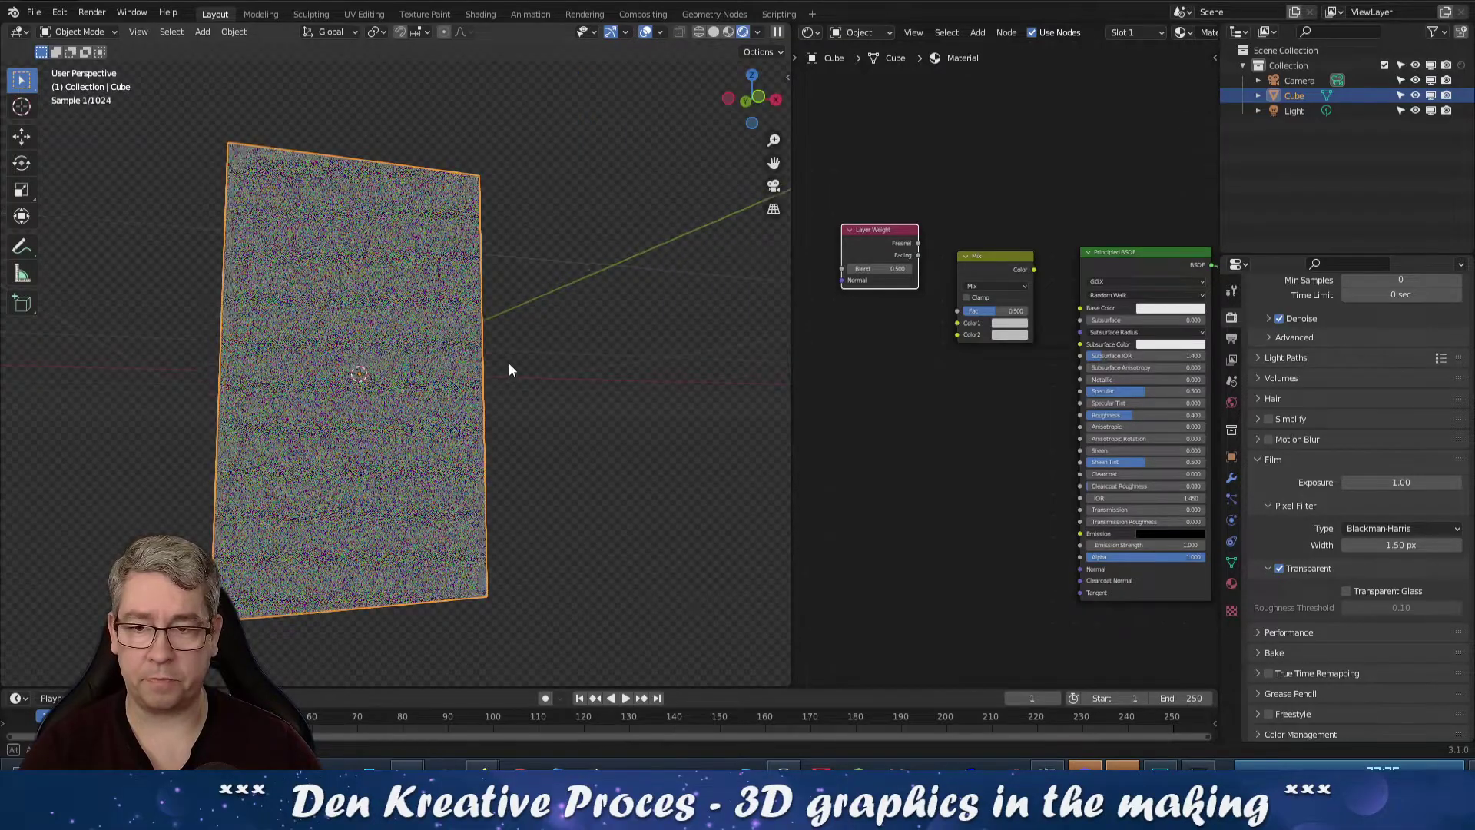
{"action": "middle_click_drag", "start_coordinate": [509, 363], "coordinate": [537, 362]}
Set the Mix node's Color1 to bright green and Color2 to bright red
{"action": "middle_click_drag", "start_coordinate": [938, 382], "coordinate": [916, 368]}
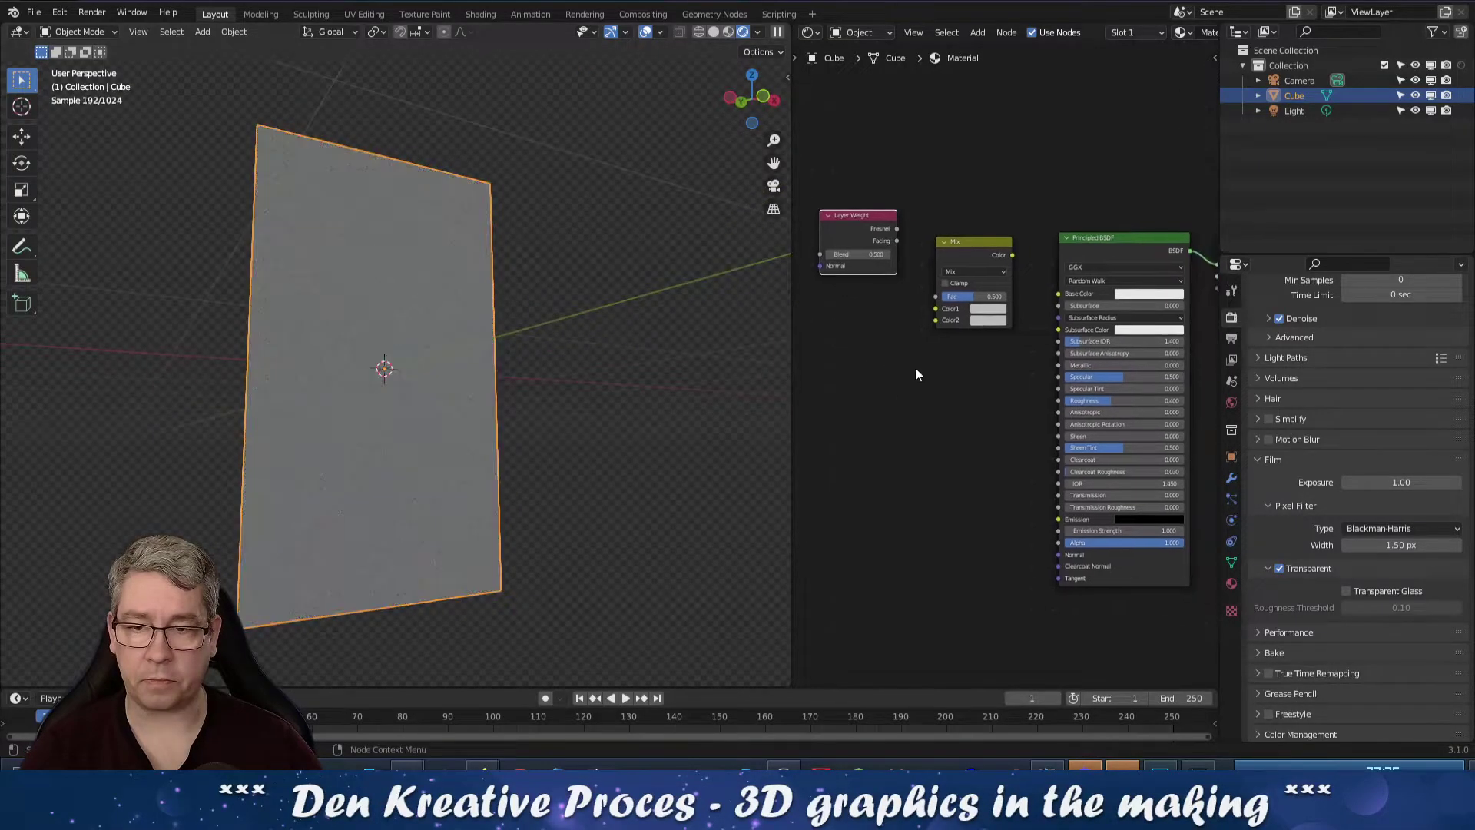
{"action": "left_click", "coordinate": [983, 308]}
{"action": "mouse_move", "coordinate": [1000, 183]}
{"action": "left_mouse_down"}
{"action": "mouse_move", "coordinate": [985, 171]}
{"action": "mouse_move", "coordinate": [1066, 157]}
{"action": "left_mouse_up"}
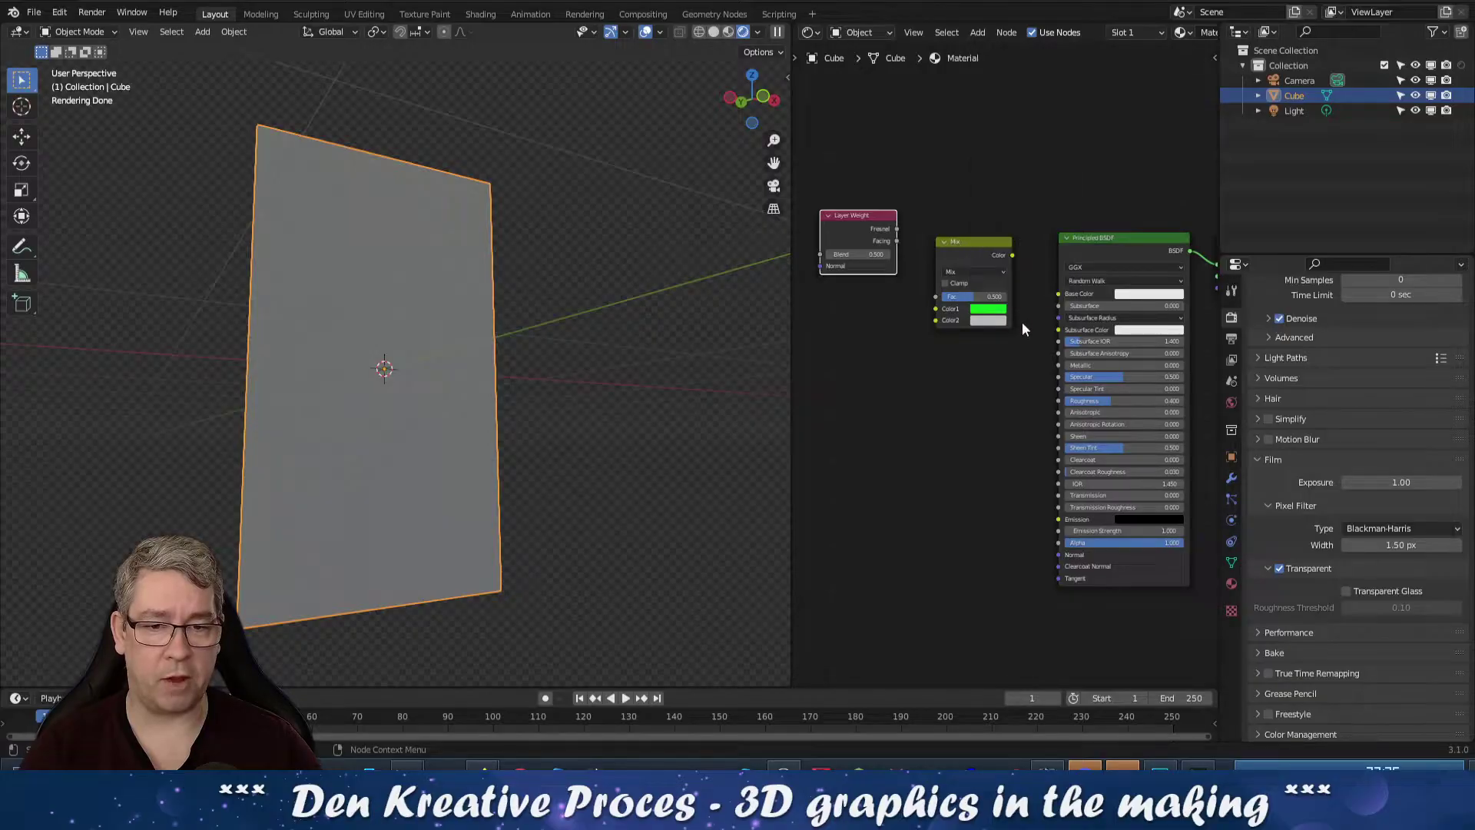
{"action": "left_click", "coordinate": [998, 323]}
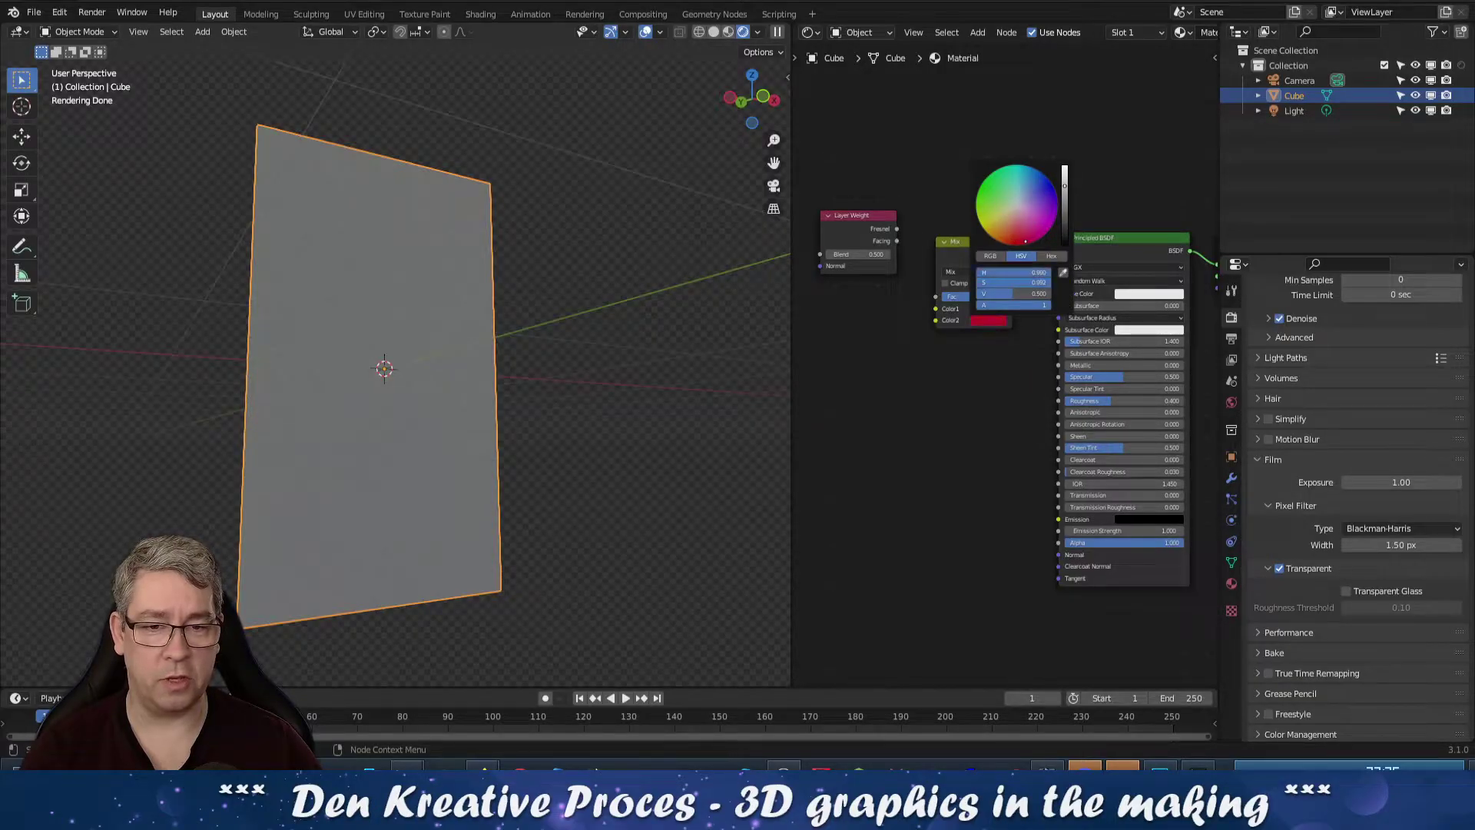
{"action": "left_click", "coordinate": [1066, 170]}
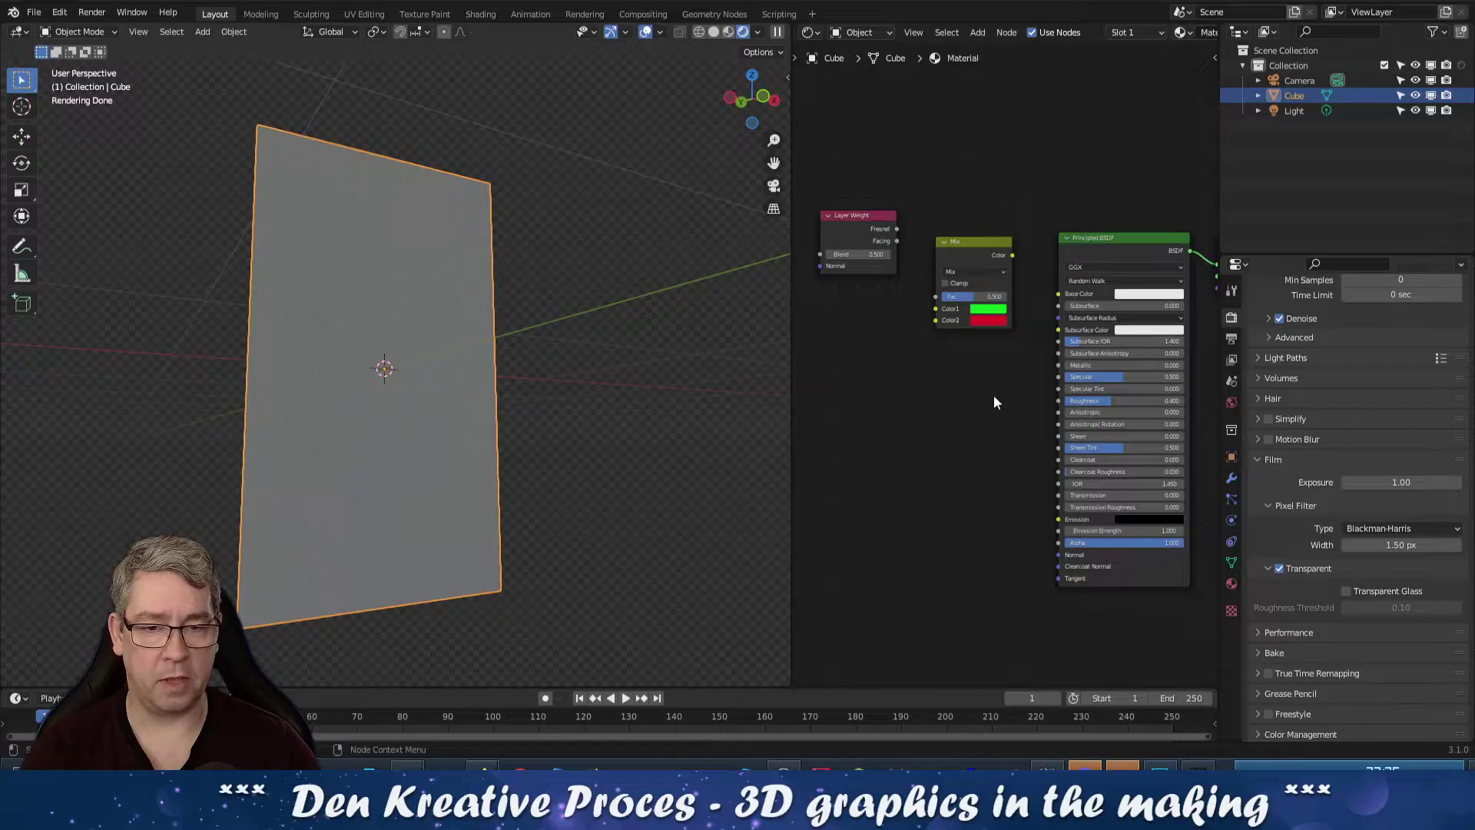
Connect the Mix color to the Principled BSDF's Base Color and the Layer Weight's Facing output to the Mix factor
{"action": "middle_click_drag", "start_coordinate": [973, 344], "coordinate": [965, 347]}
{"action": "left_click_drag", "start_coordinate": [1003, 259], "coordinate": [1035, 300]}
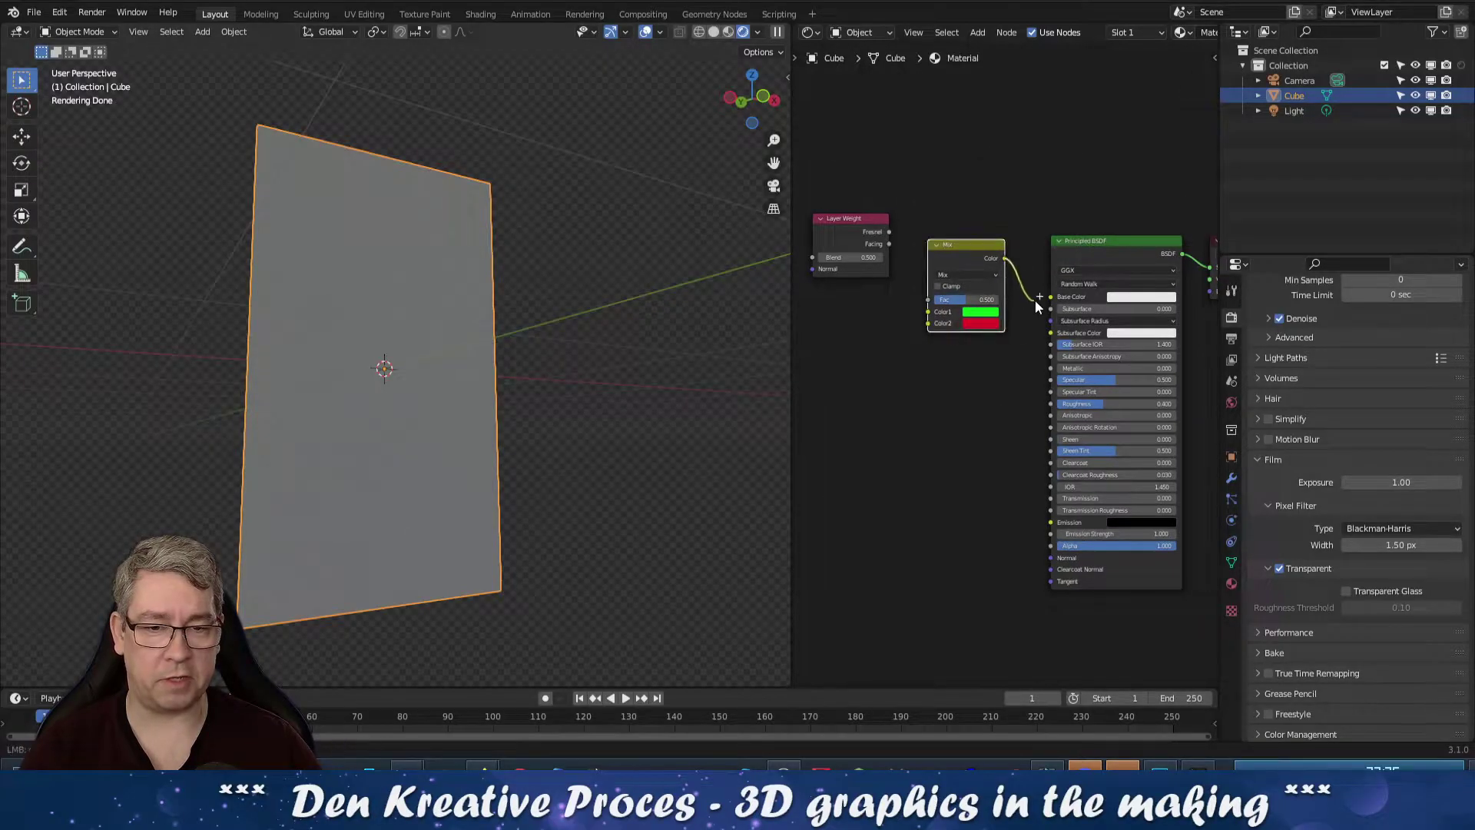
{"action": "middle_click_drag", "start_coordinate": [936, 378], "coordinate": [986, 376]}
{"action": "left_click_drag", "start_coordinate": [922, 230], "coordinate": [978, 300]}
{"action": "left_click_drag", "start_coordinate": [856, 242], "coordinate": [878, 236]}
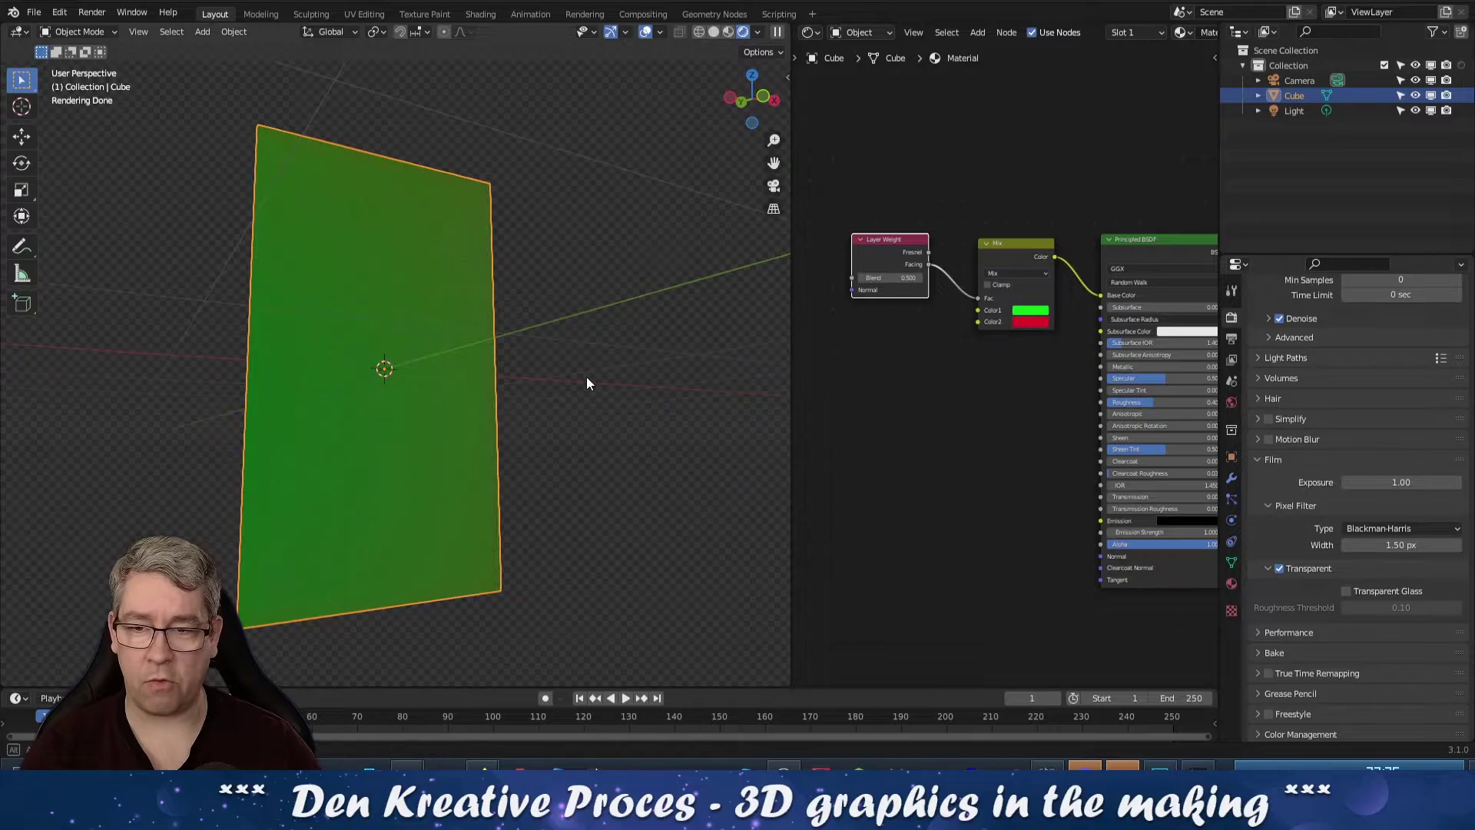
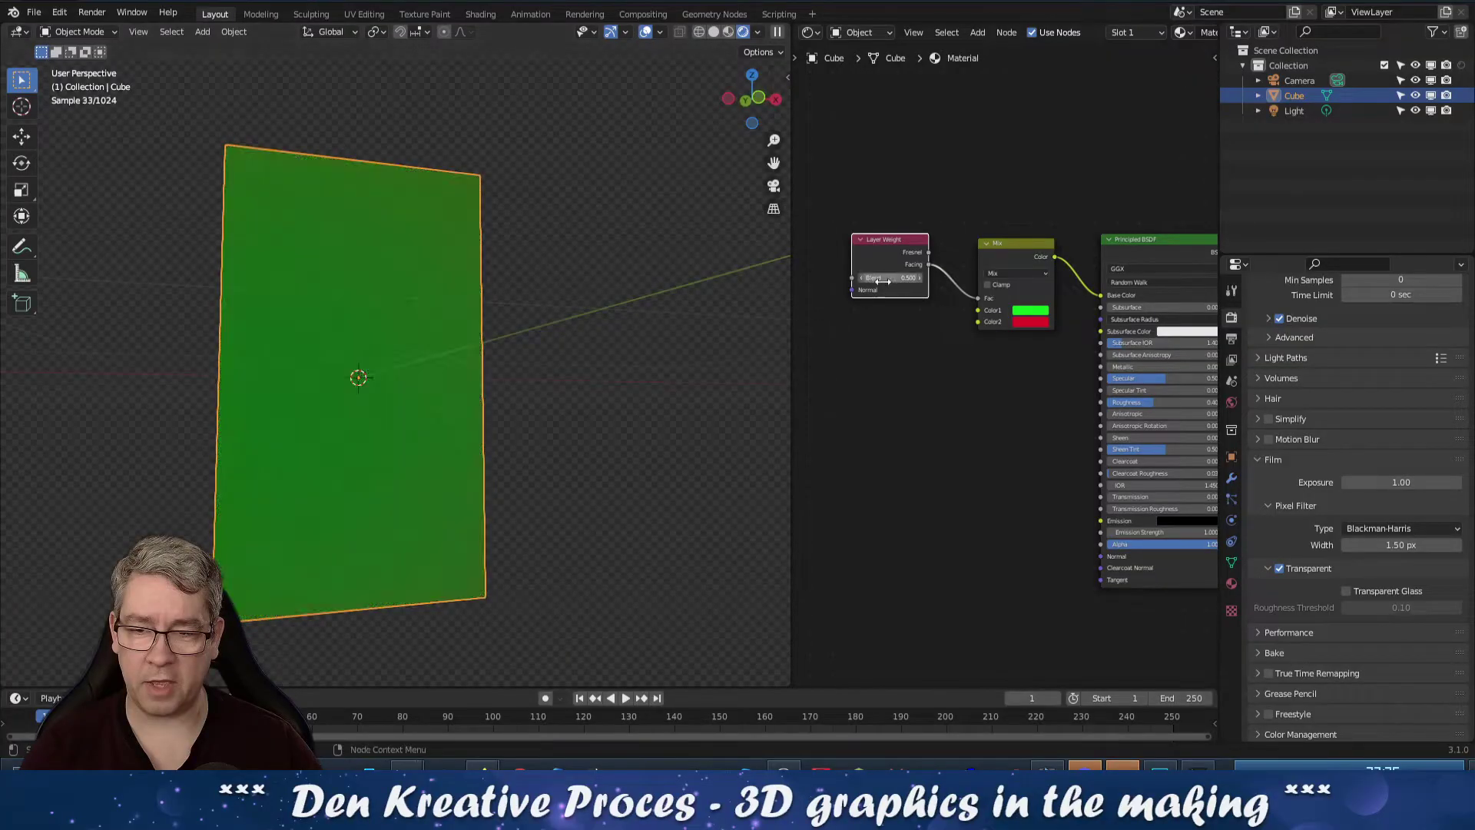
Raise the Layer Weight node's Blend value to 0.800 so the second colour shows at the card's edges
{"action": "left_click", "coordinate": [918, 279]}
{"action": "left_click", "coordinate": [919, 278]}
{"action": "left_click", "coordinate": [919, 279]}
{"action": "left_click", "coordinate": [918, 279]}
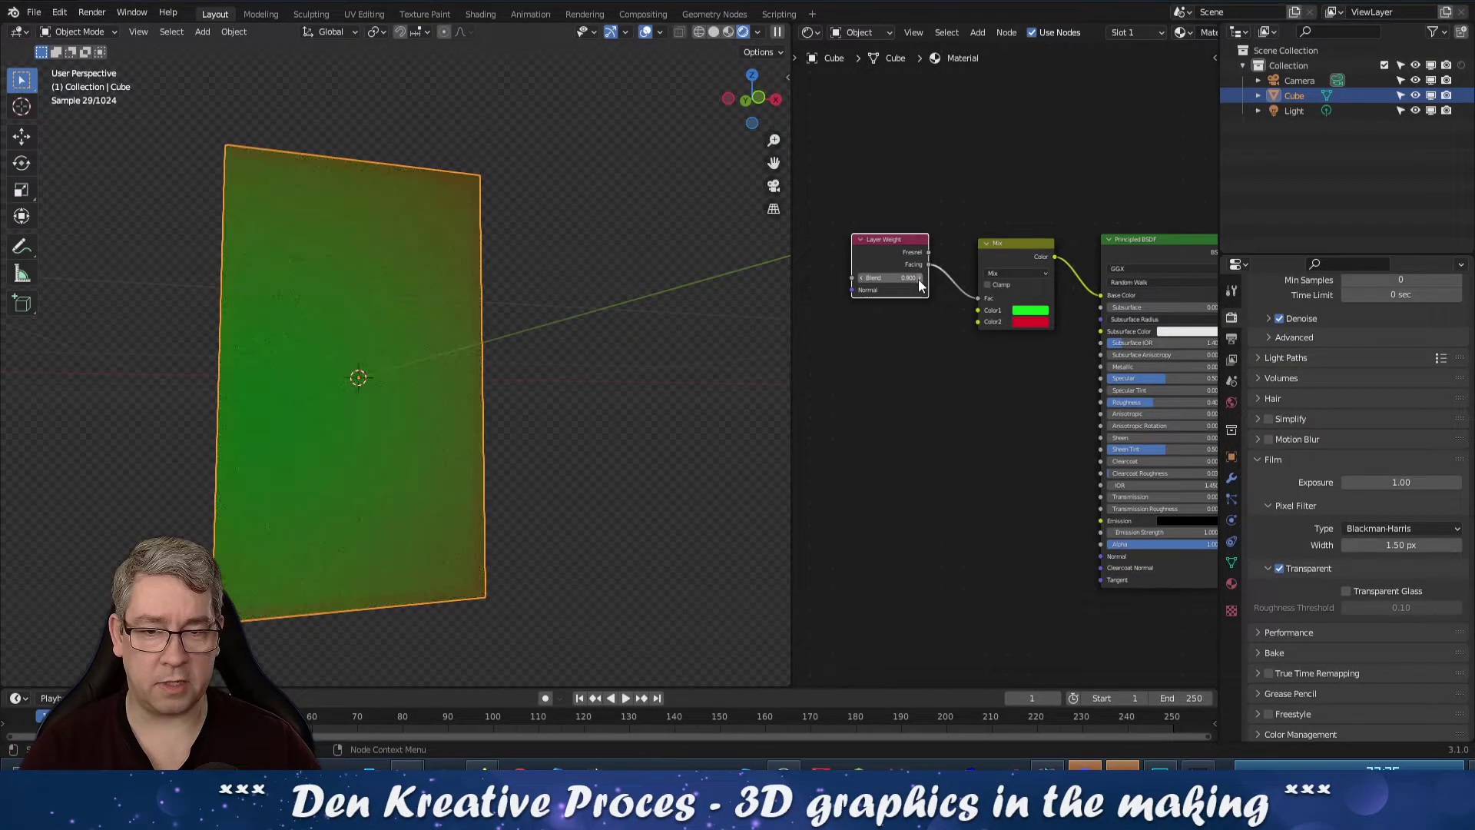
{"action": "mouse_move", "coordinate": [449, 374]}
{"action": "middle_mouse_down"}
{"action": "mouse_move", "coordinate": [435, 369]}
{"action": "mouse_move", "coordinate": [512, 372]}
{"action": "mouse_move", "coordinate": [358, 367]}
{"action": "mouse_move", "coordinate": [322, 371]}
{"action": "mouse_move", "coordinate": [481, 379]}
{"action": "mouse_move", "coordinate": [306, 381]}
{"action": "mouse_move", "coordinate": [452, 360]}
{"action": "middle_mouse_up"}
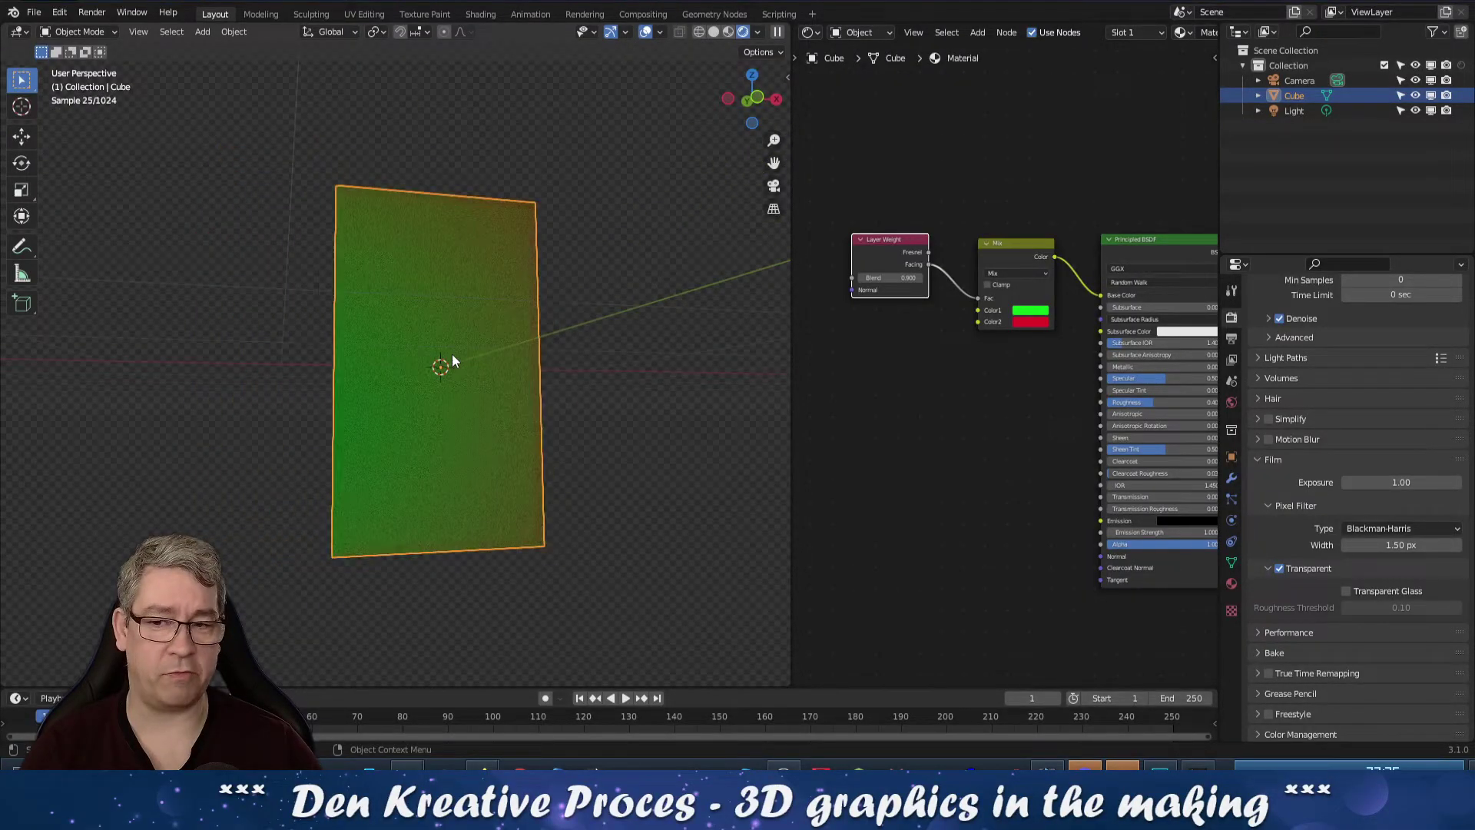
{"action": "middle_click_drag", "start_coordinate": [947, 374], "coordinate": [960, 364]}
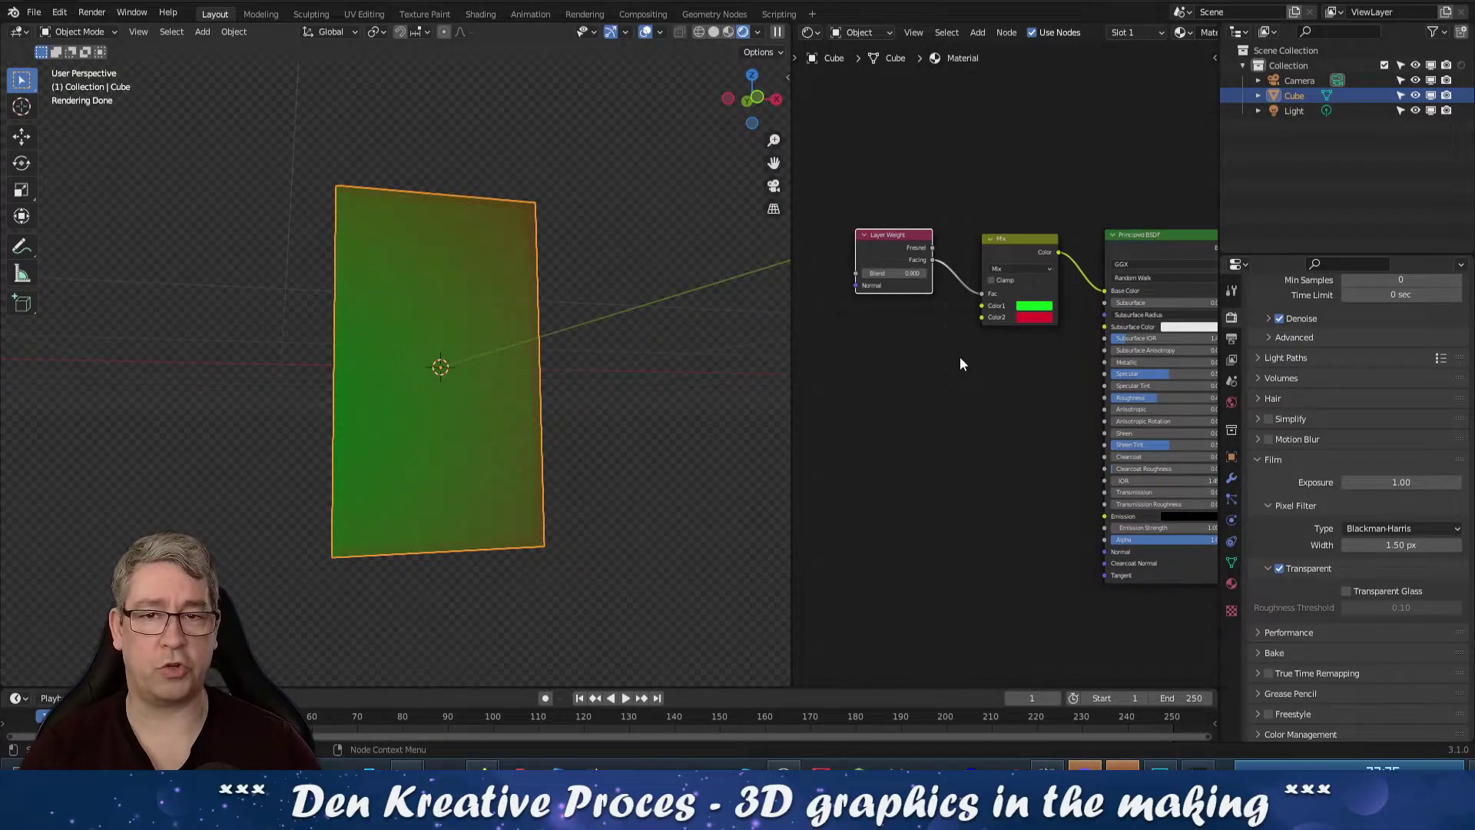
Set the Principled BSDF's Metallic to 1.000 and lower its Roughness to about 0.1
{"action": "middle_click_drag", "start_coordinate": [415, 432], "coordinate": [382, 419]}
{"action": "middle_click_drag", "start_coordinate": [996, 390], "coordinate": [939, 350]}
{"action": "scroll", "coordinate": [983, 308], "scroll_direction": "down", "scroll_amount": 1}
{"action": "left_click_drag", "start_coordinate": [1091, 330], "coordinate": [1155, 330]}
{"action": "mouse_move", "coordinate": [1083, 365]}
{"action": "left_mouse_down"}
{"action": "mouse_move", "coordinate": [1056, 364]}
{"action": "mouse_move", "coordinate": [1072, 363]}
{"action": "left_mouse_up"}
Change the Mix node's Color2 to a very dark, less saturated red
{"action": "left_click", "coordinate": [973, 290]}
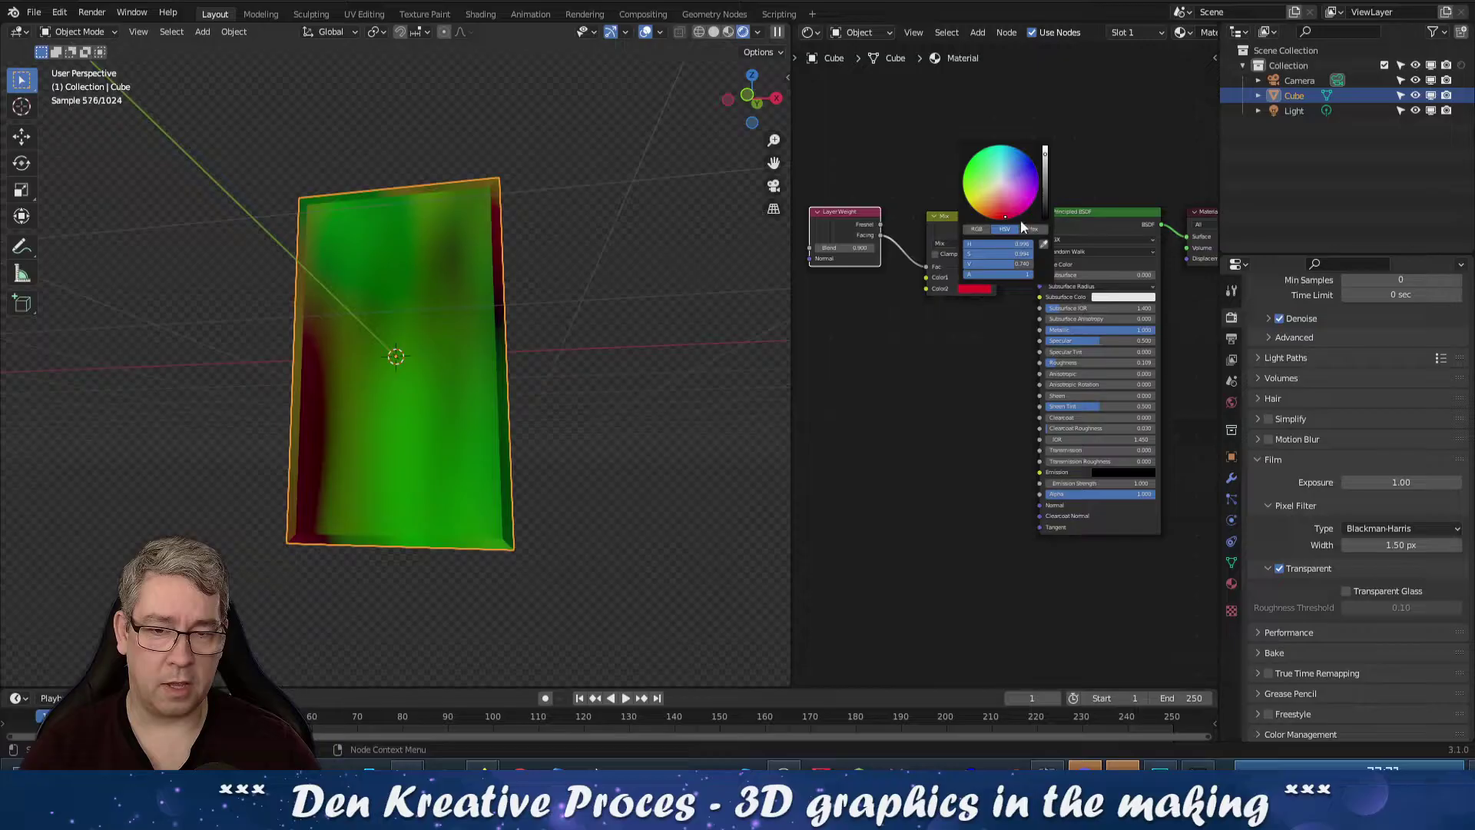
{"action": "left_click_drag", "start_coordinate": [1006, 217], "coordinate": [1004, 213]}
{"action": "mouse_move", "coordinate": [1047, 151]}
{"action": "left_mouse_down"}
{"action": "mouse_move", "coordinate": [1045, 198]}
{"action": "mouse_move", "coordinate": [1002, 210]}
{"action": "mouse_move", "coordinate": [1001, 195]}
{"action": "left_mouse_up"}
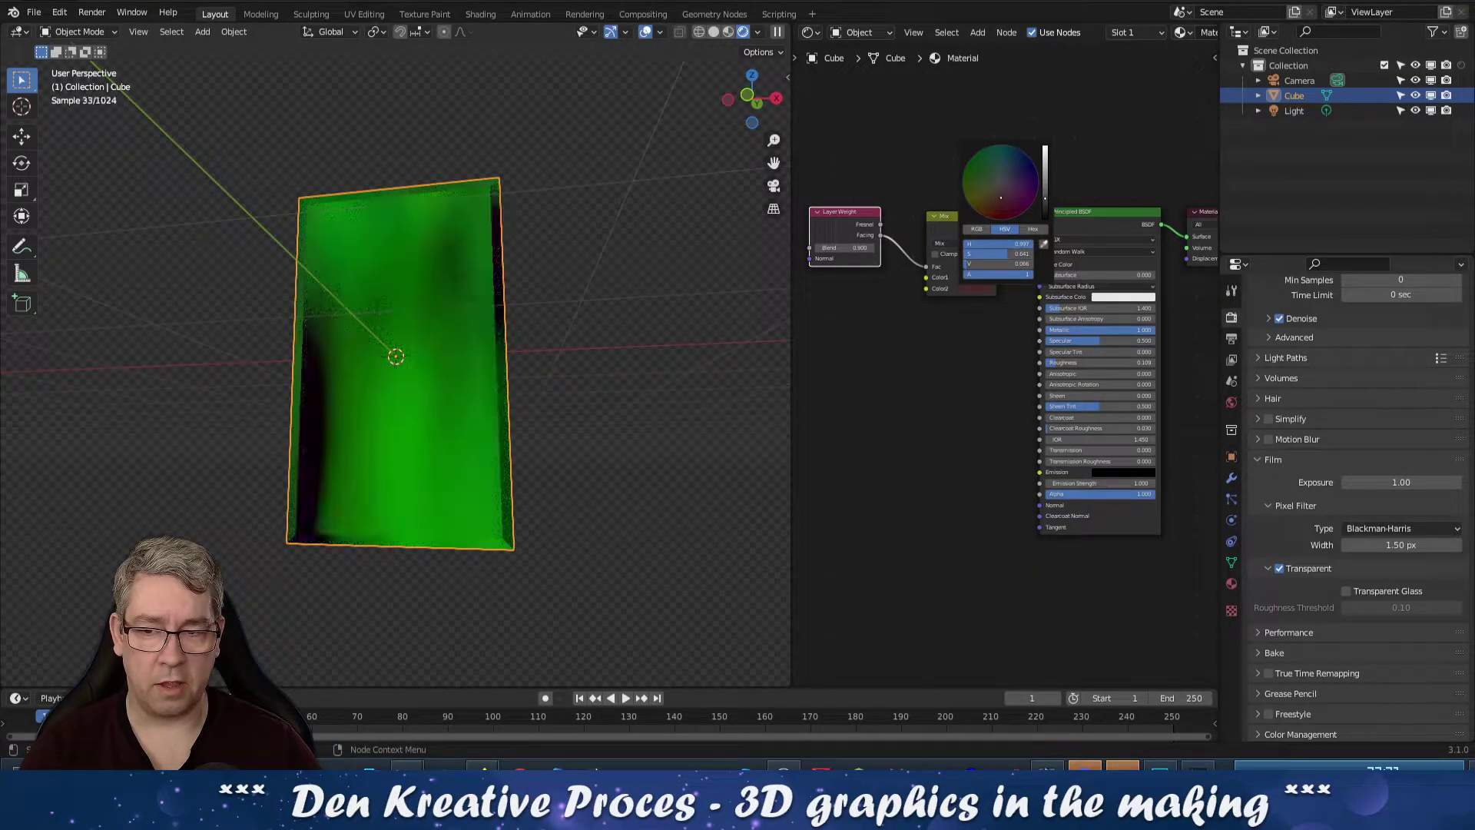
Change the Mix node's Color1 to a bright, pale yellowish white
{"action": "left_click", "coordinate": [980, 281]}
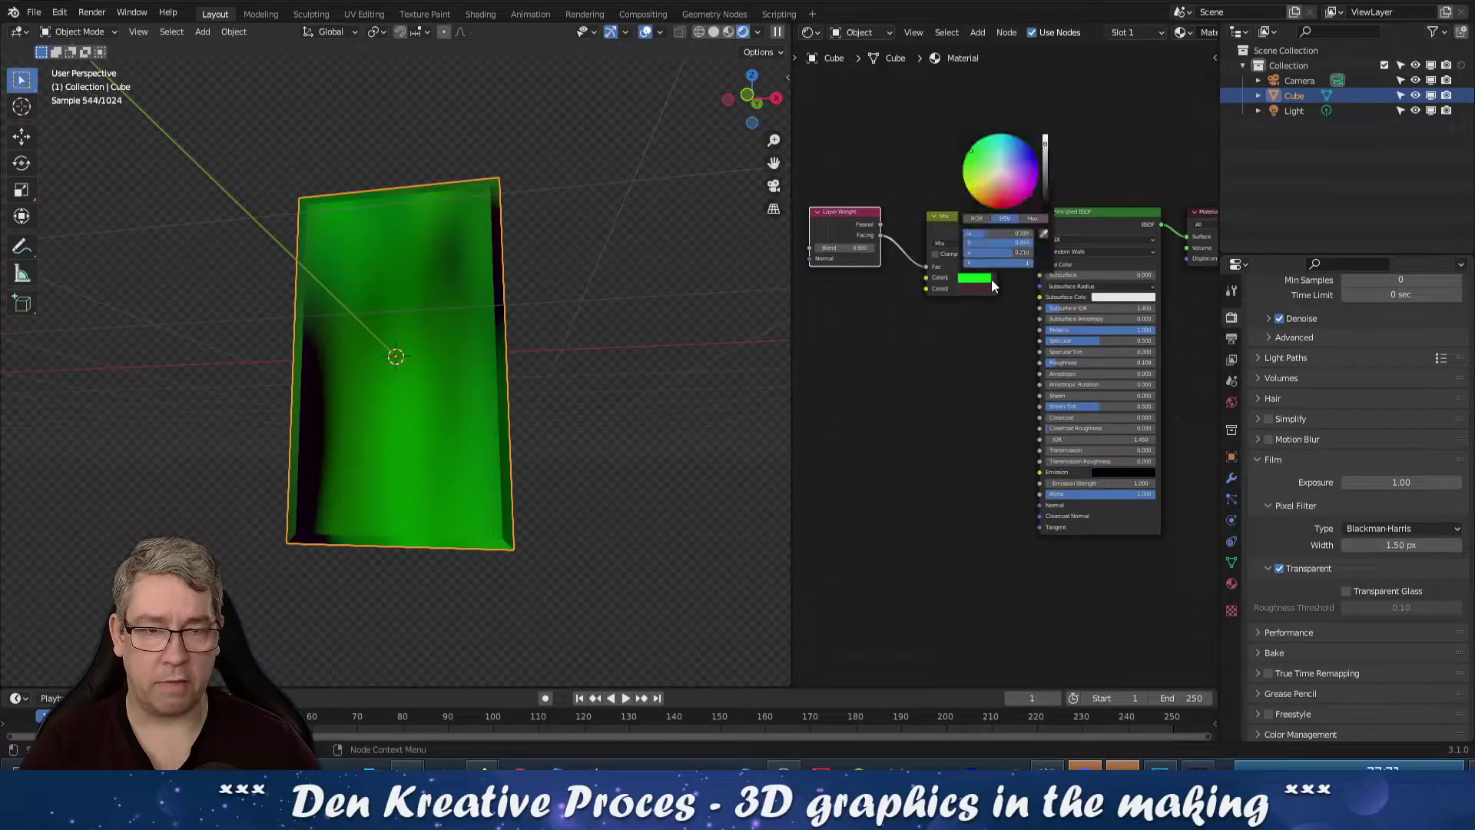
{"action": "left_click", "coordinate": [995, 170]}
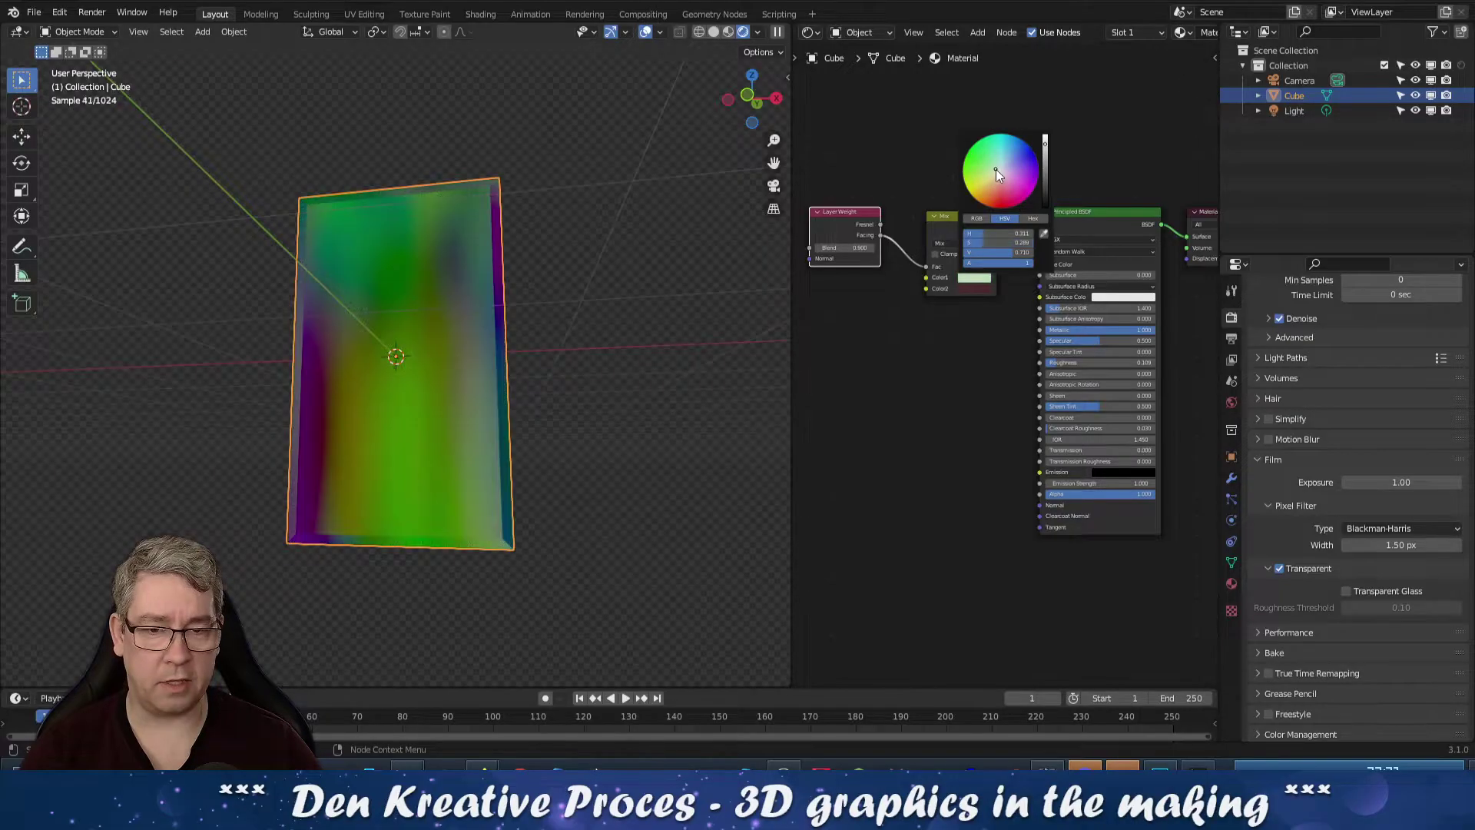
{"action": "left_click", "coordinate": [1045, 142]}
{"action": "left_click_drag", "start_coordinate": [993, 169], "coordinate": [994, 172]}
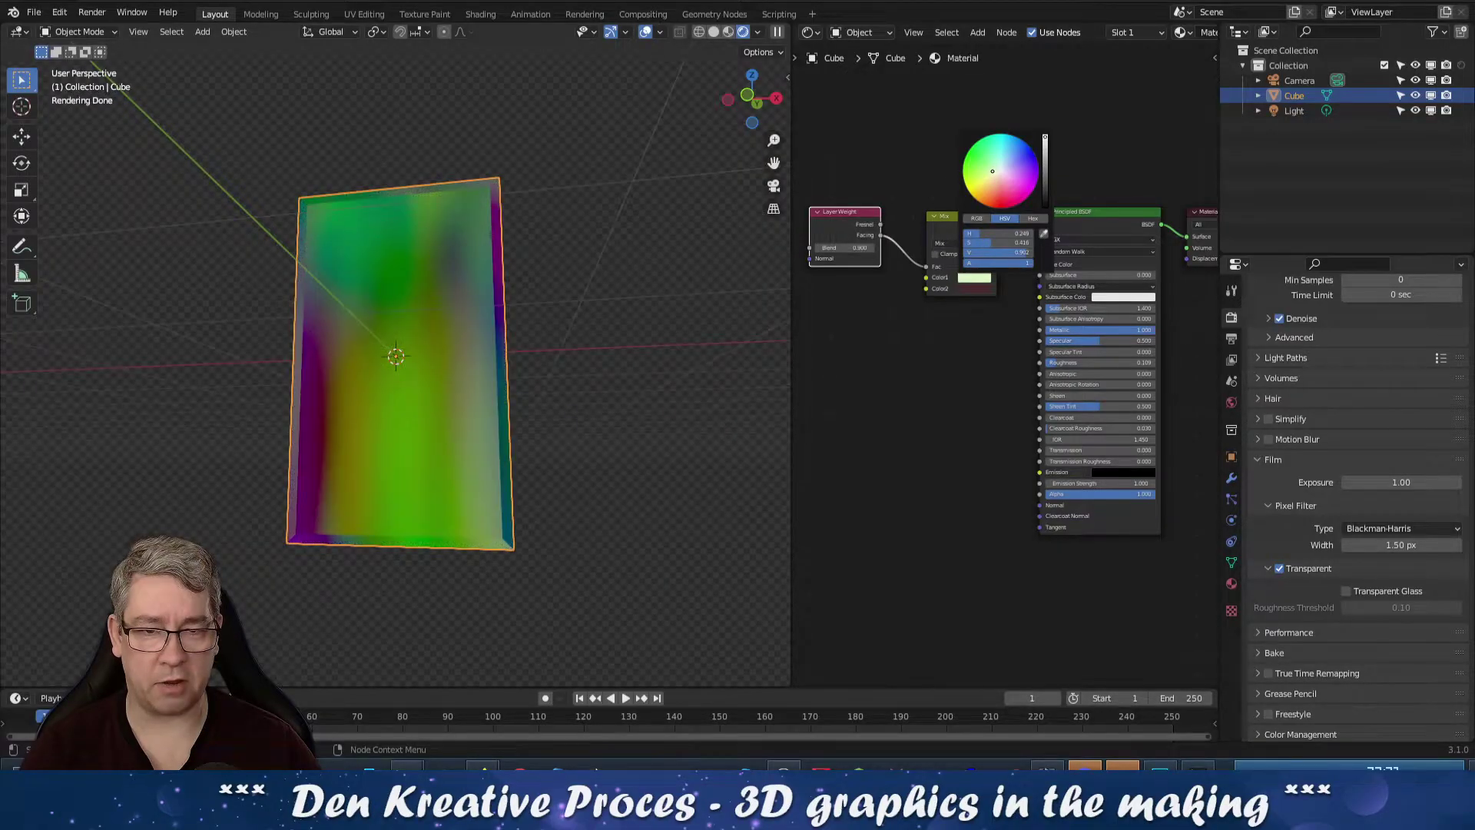
{"action": "left_click", "coordinate": [999, 179]}
{"action": "left_click", "coordinate": [997, 172]}
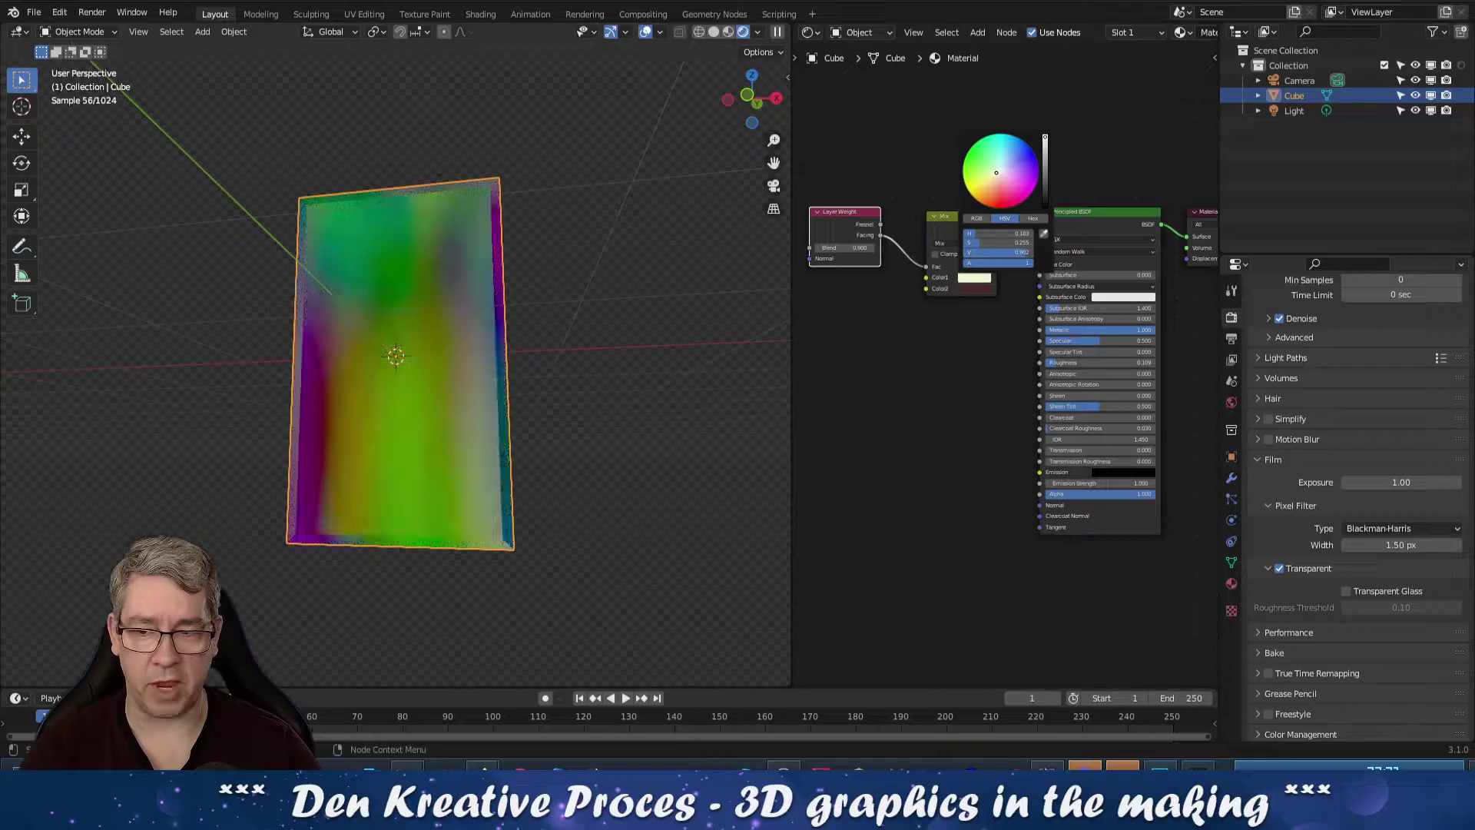
Add two horizontal loop cuts to the card mesh, one near its upper edge and one near its lower edge
{"action": "middle_click_drag", "start_coordinate": [583, 339], "coordinate": [551, 362]}
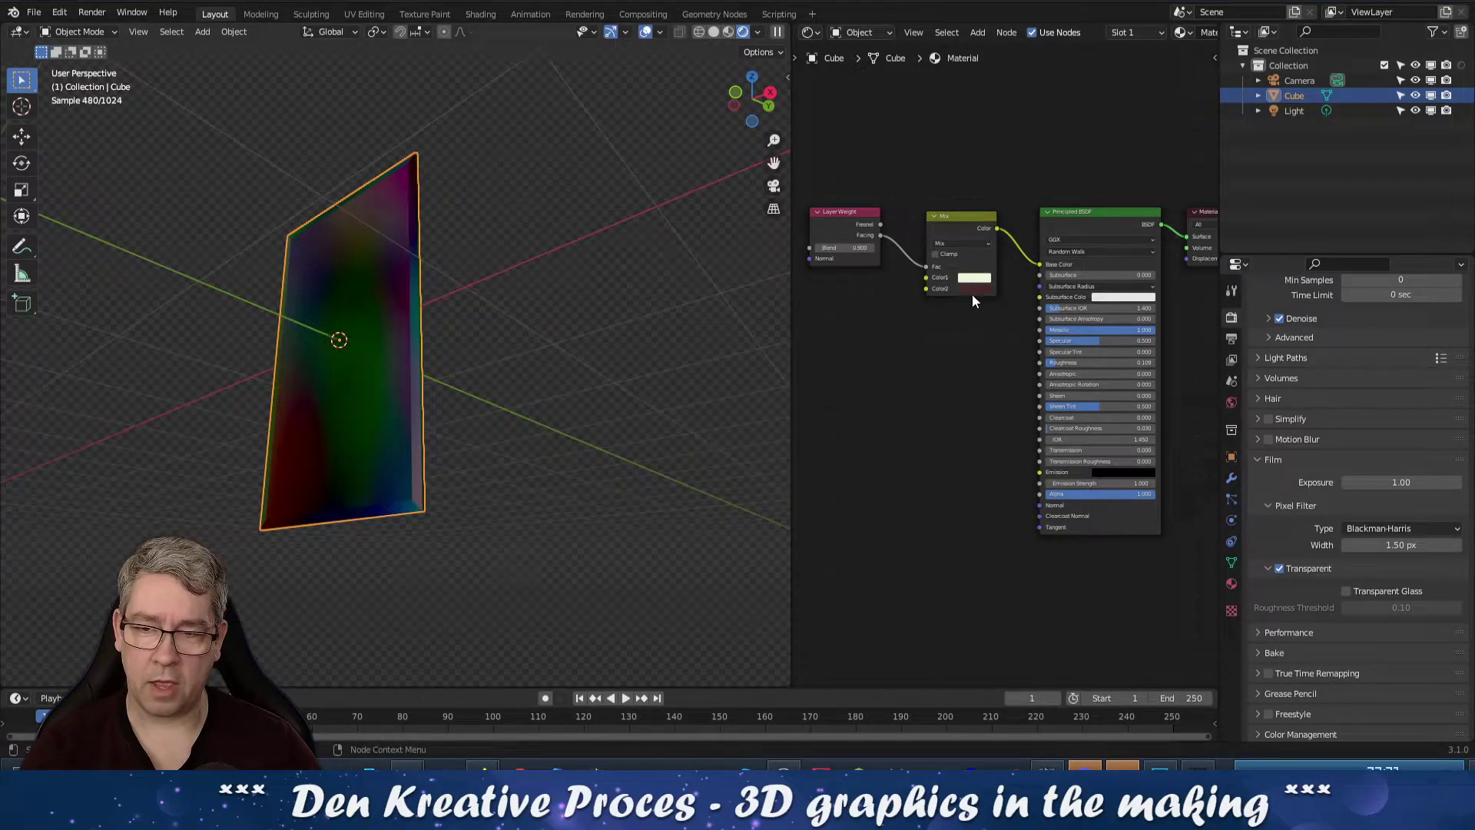
{"action": "middle_click_drag", "start_coordinate": [487, 346], "coordinate": [578, 404]}
{"action": "middle_click_drag", "start_coordinate": [517, 233], "coordinate": [498, 323]}
{"action": "key", "text": "Tab"}
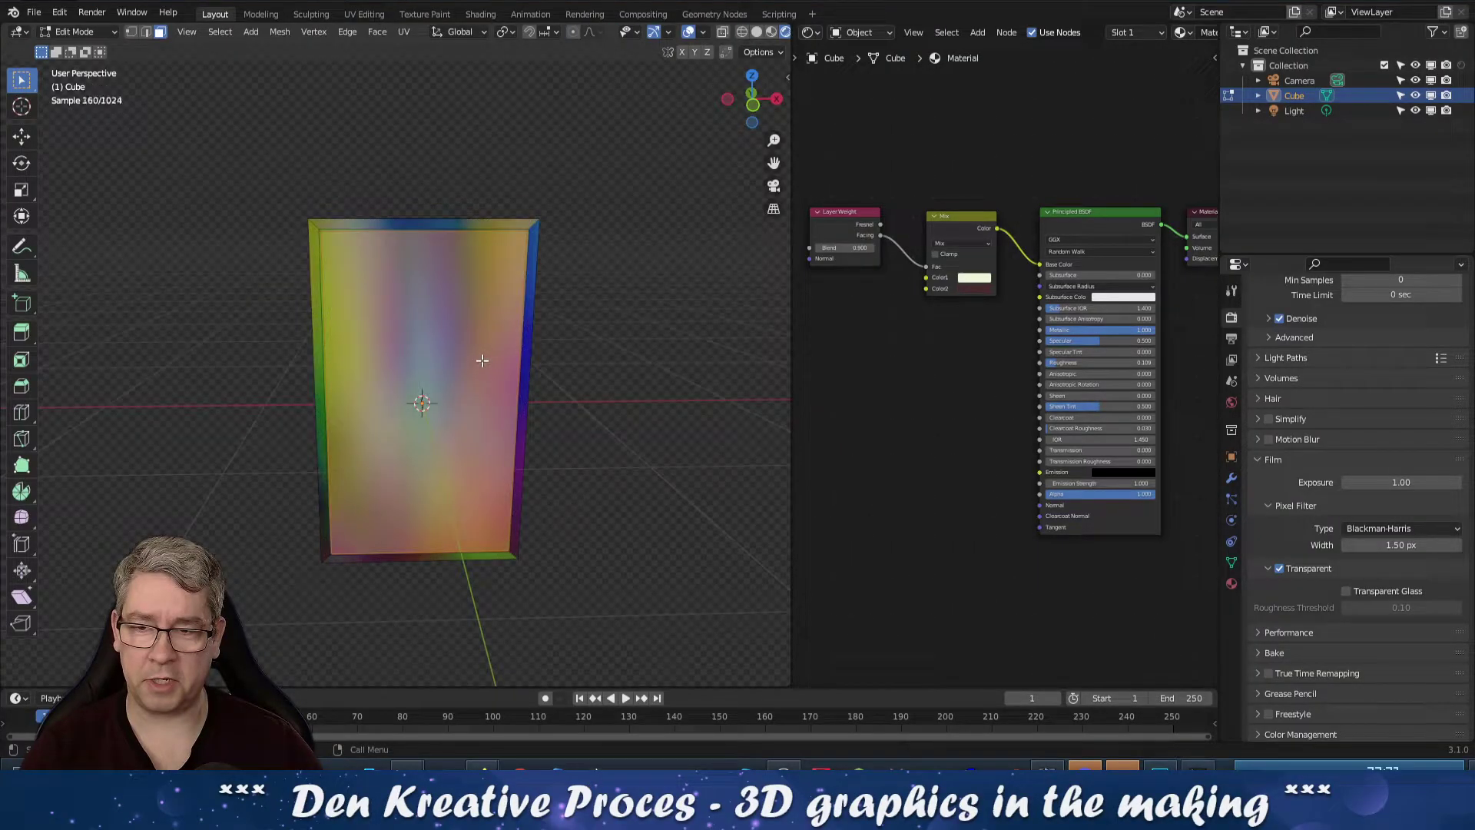
{"action": "key", "text": "ctrl+r"}
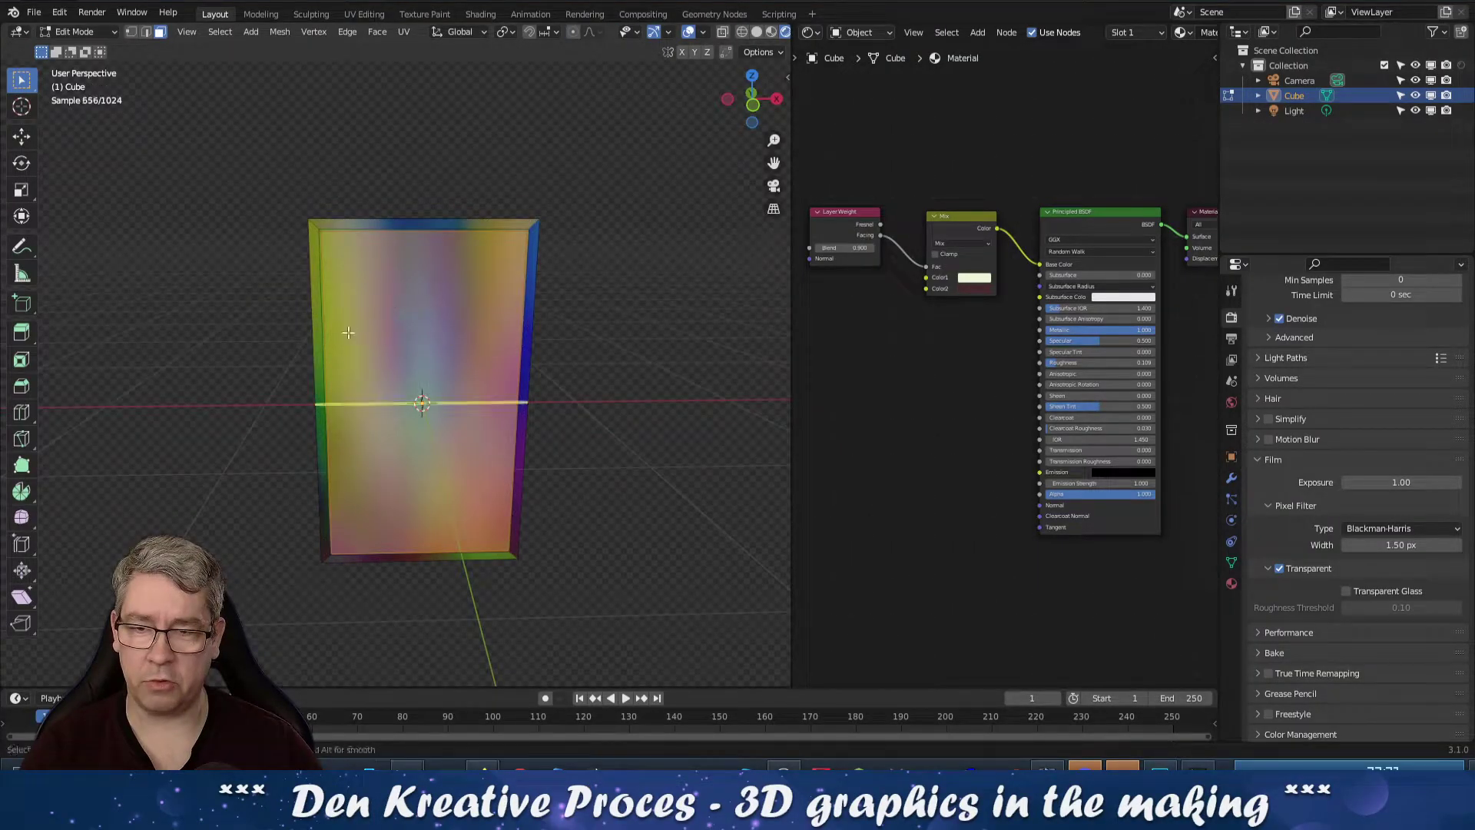
{"action": "left_click", "coordinate": [337, 402]}
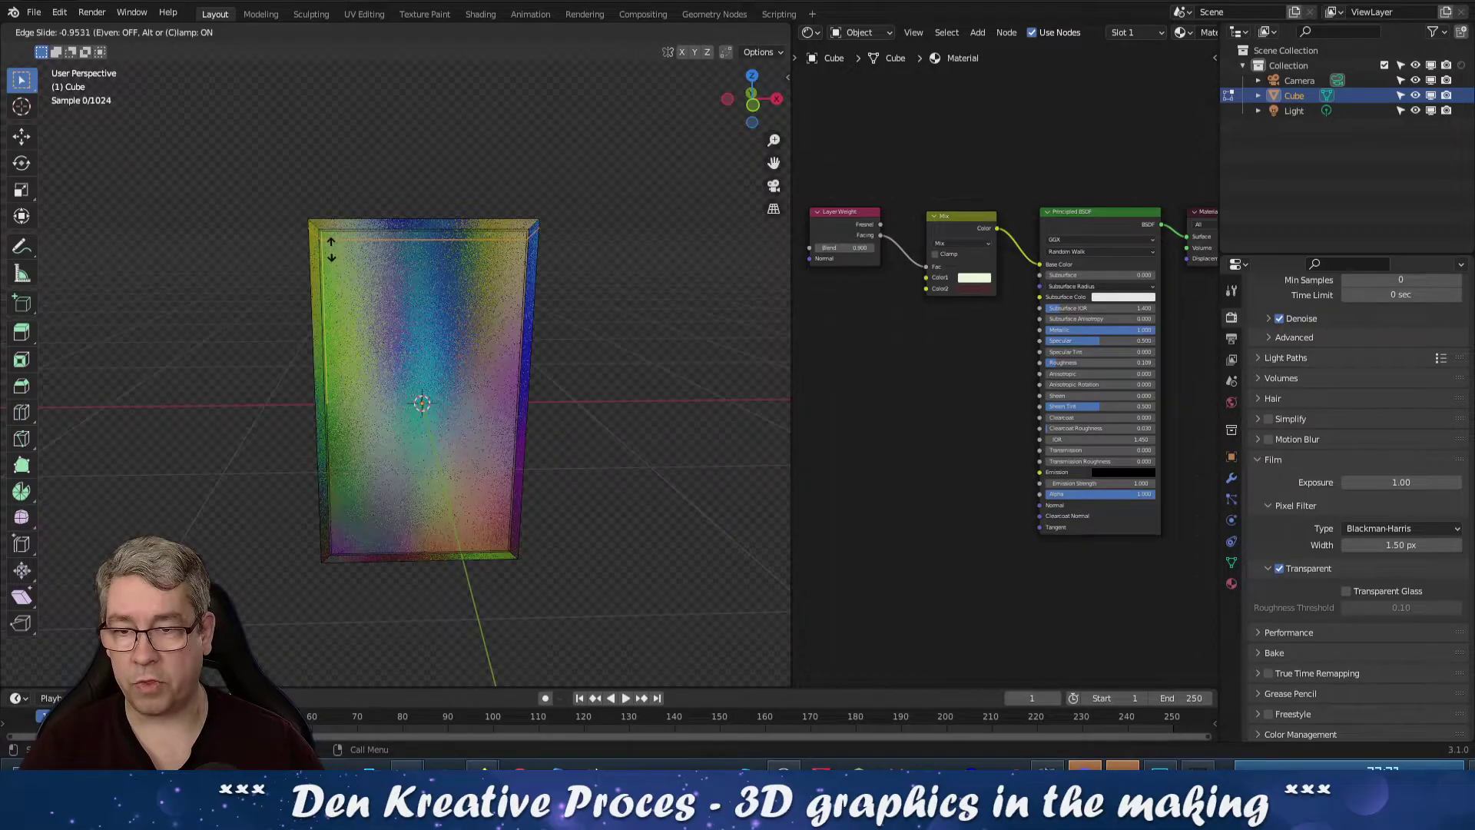
{"action": "left_click", "coordinate": [331, 248]}
{"action": "key", "text": "ctrl+r"}
{"action": "left_click", "coordinate": [359, 415]}
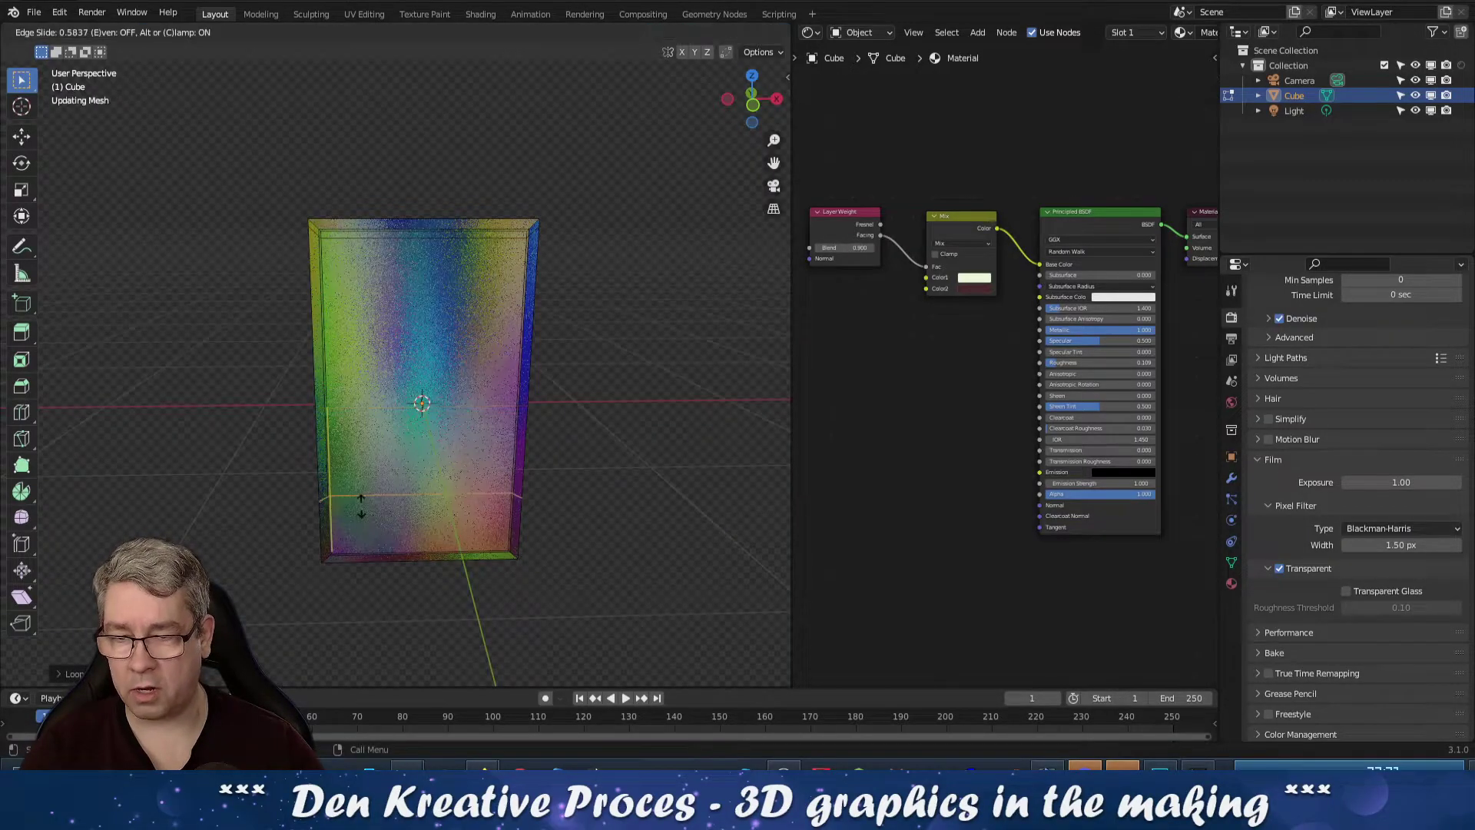
{"action": "left_click", "coordinate": [367, 544]}
Add two vertical loop cuts close to the card's side edges and return to Object Mode
{"action": "key", "text": "ctrl+r"}
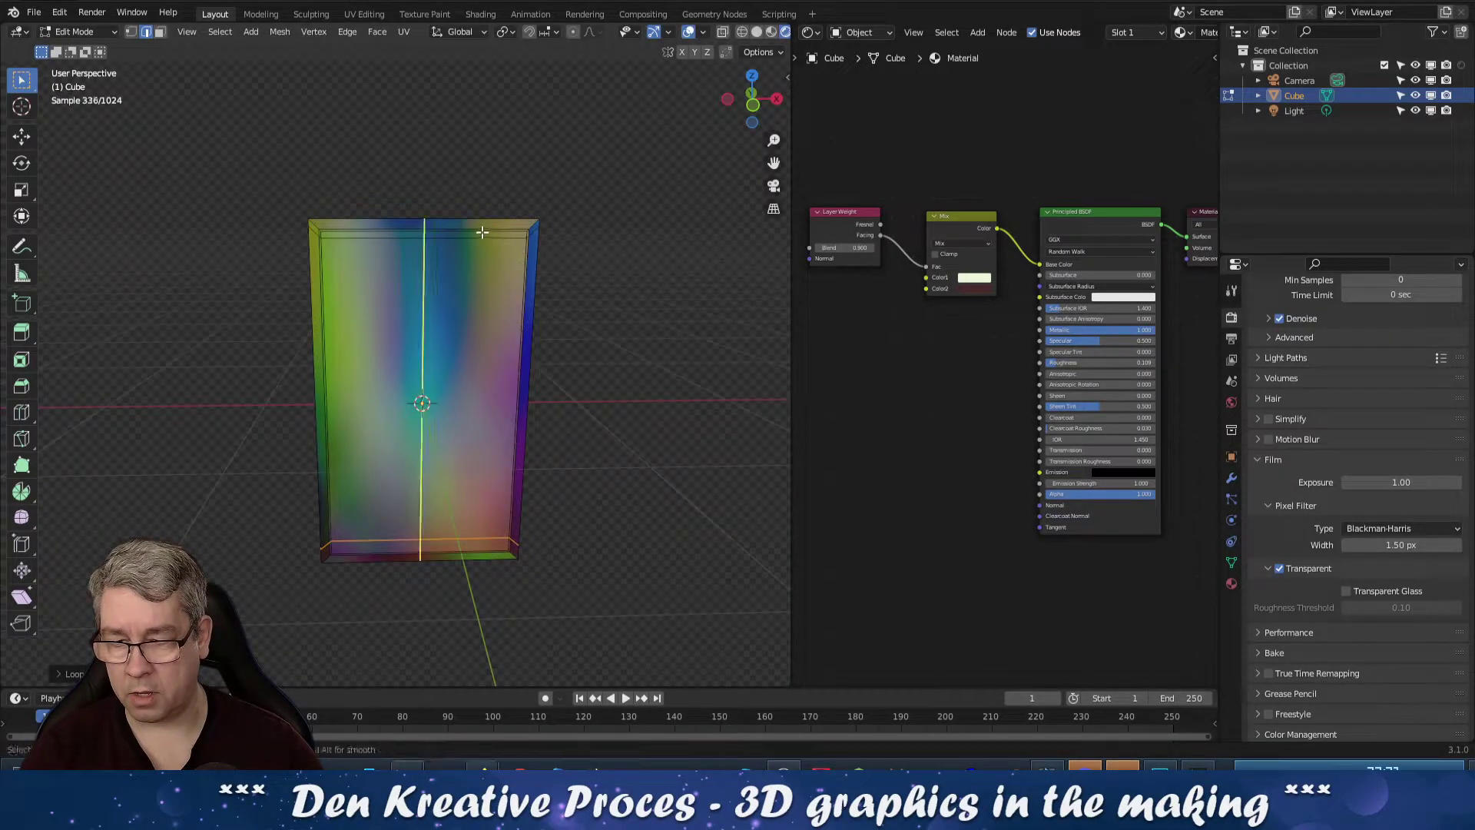
{"action": "left_click", "coordinate": [446, 232]}
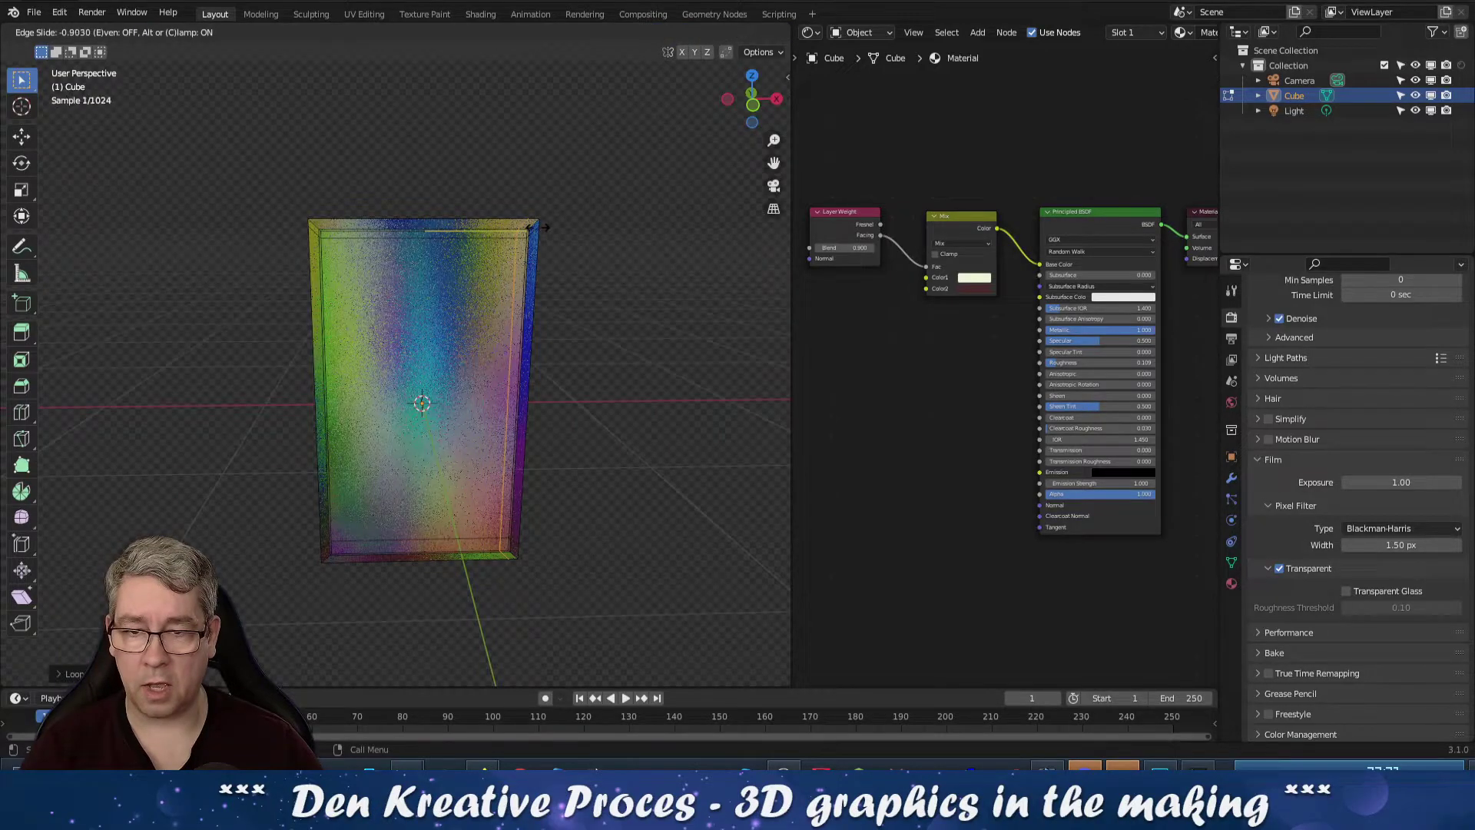
{"action": "left_click", "coordinate": [451, 241]}
{"action": "left_click", "coordinate": [450, 241]}
{"action": "left_click", "coordinate": [338, 227]}
{"action": "key", "text": "Tab"}
Add a Subdivision Surface modifier to the card and set its viewport levels to 3
{"action": "middle_click_drag", "start_coordinate": [568, 349], "coordinate": [573, 324]}
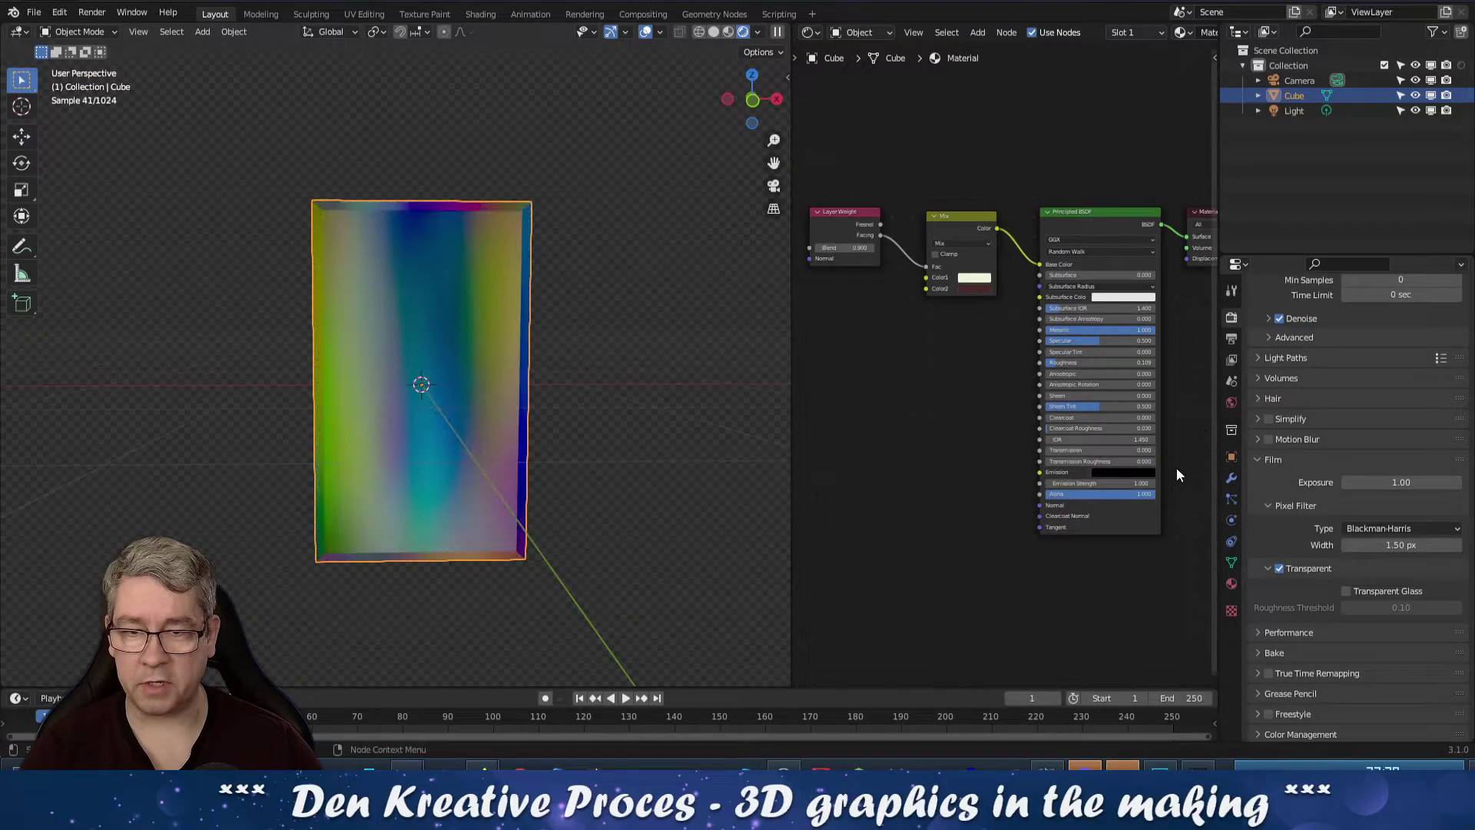
{"action": "left_click", "coordinate": [1232, 477]}
{"action": "left_click", "coordinate": [1292, 315]}
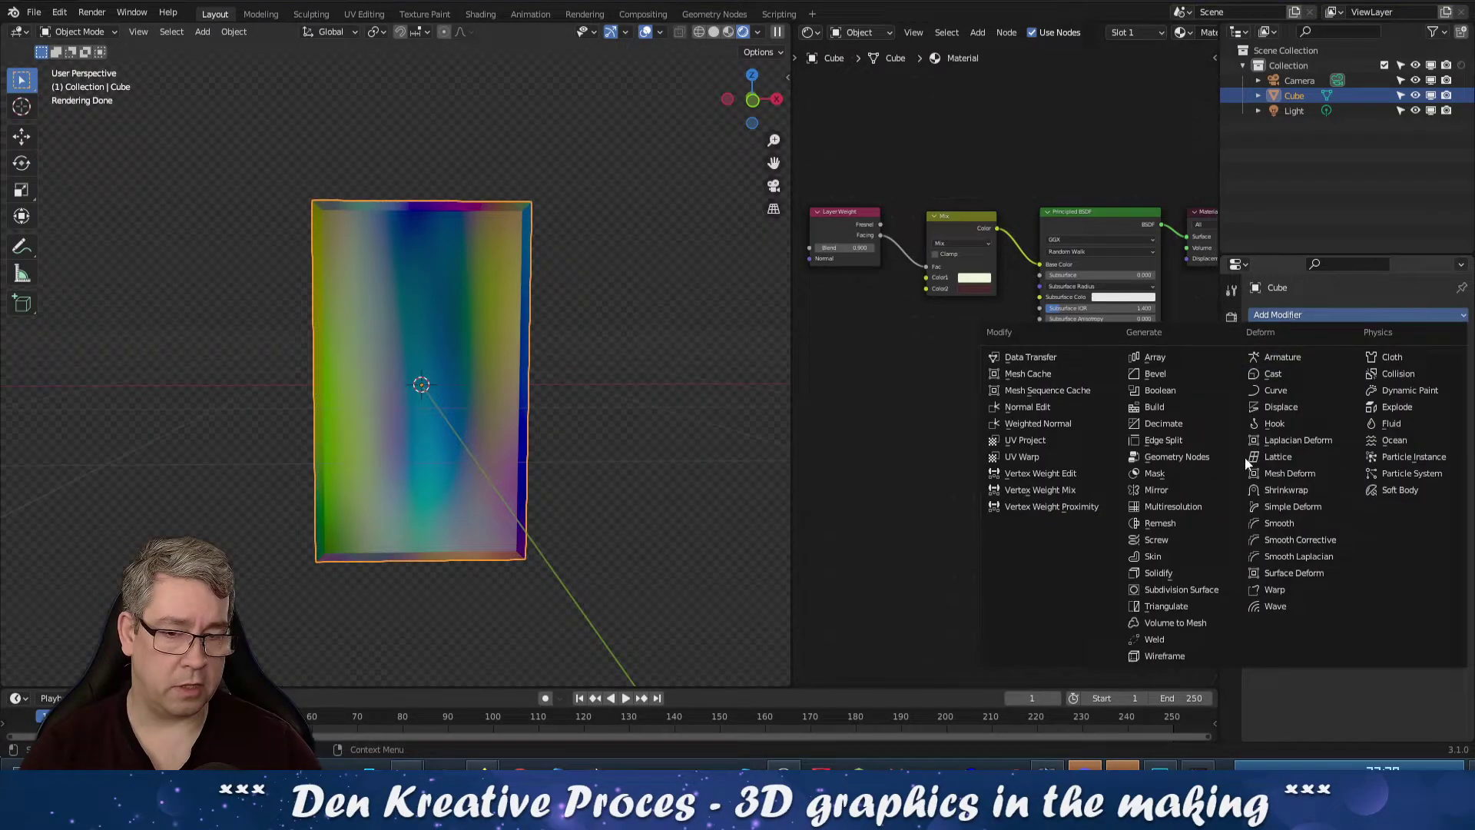
{"action": "left_click", "coordinate": [1203, 588]}
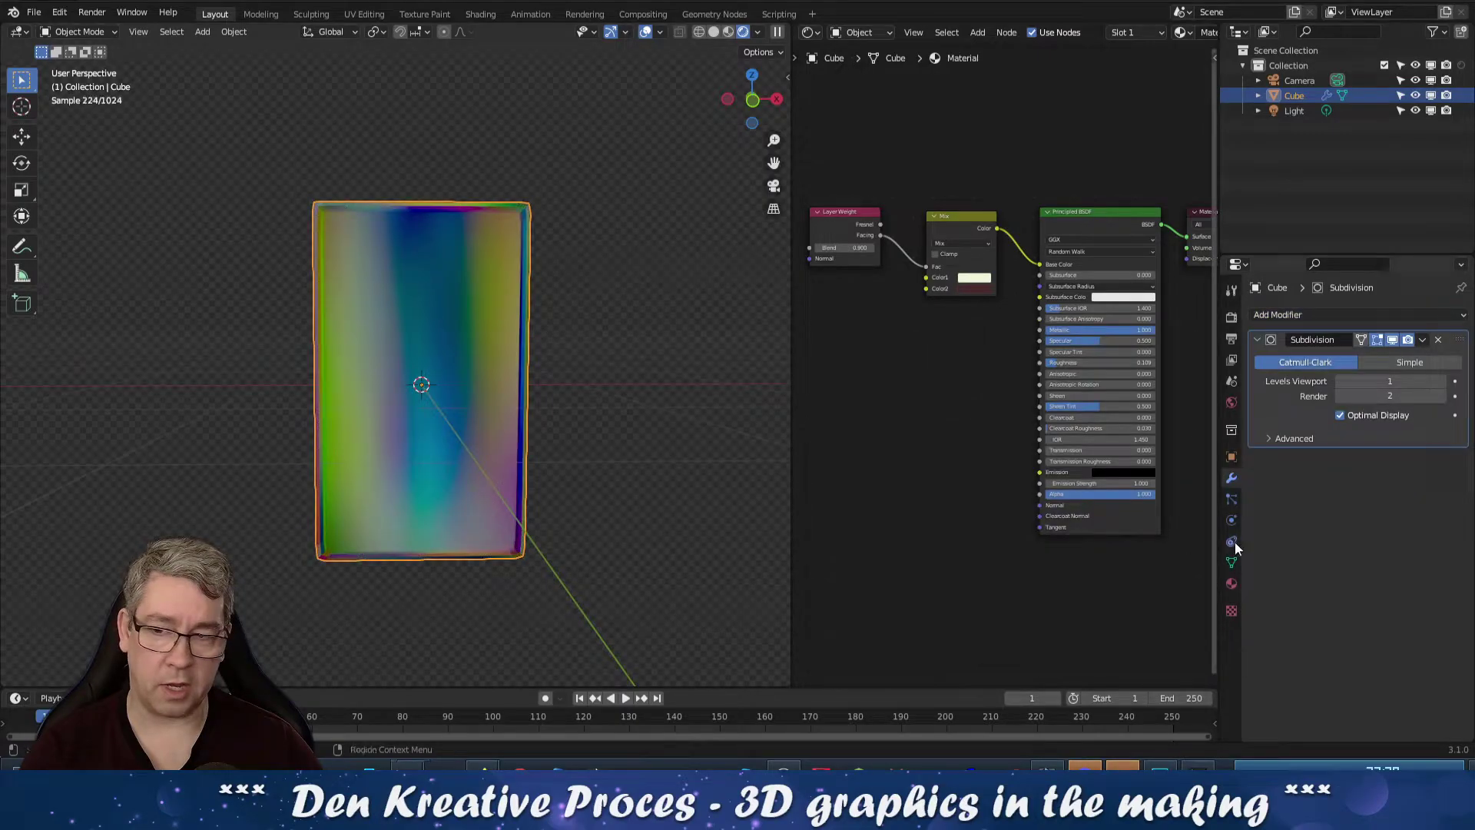
{"action": "left_click", "coordinate": [1443, 381]}
{"action": "left_click", "coordinate": [1443, 382]}
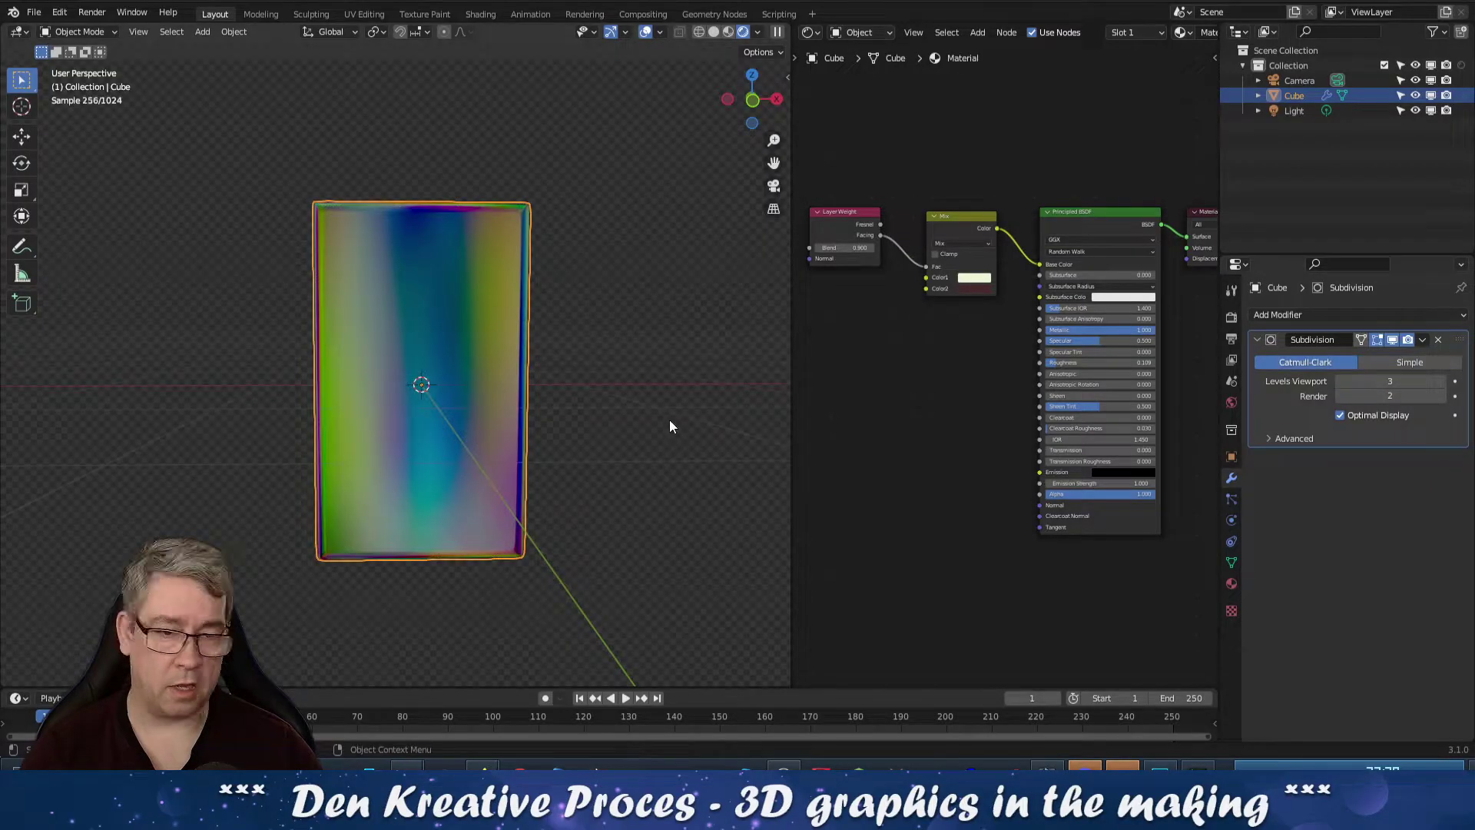
Apply Shade Smooth to the card, deselect it and view its reflections from another angle
{"action": "right_click", "coordinate": [464, 294]}
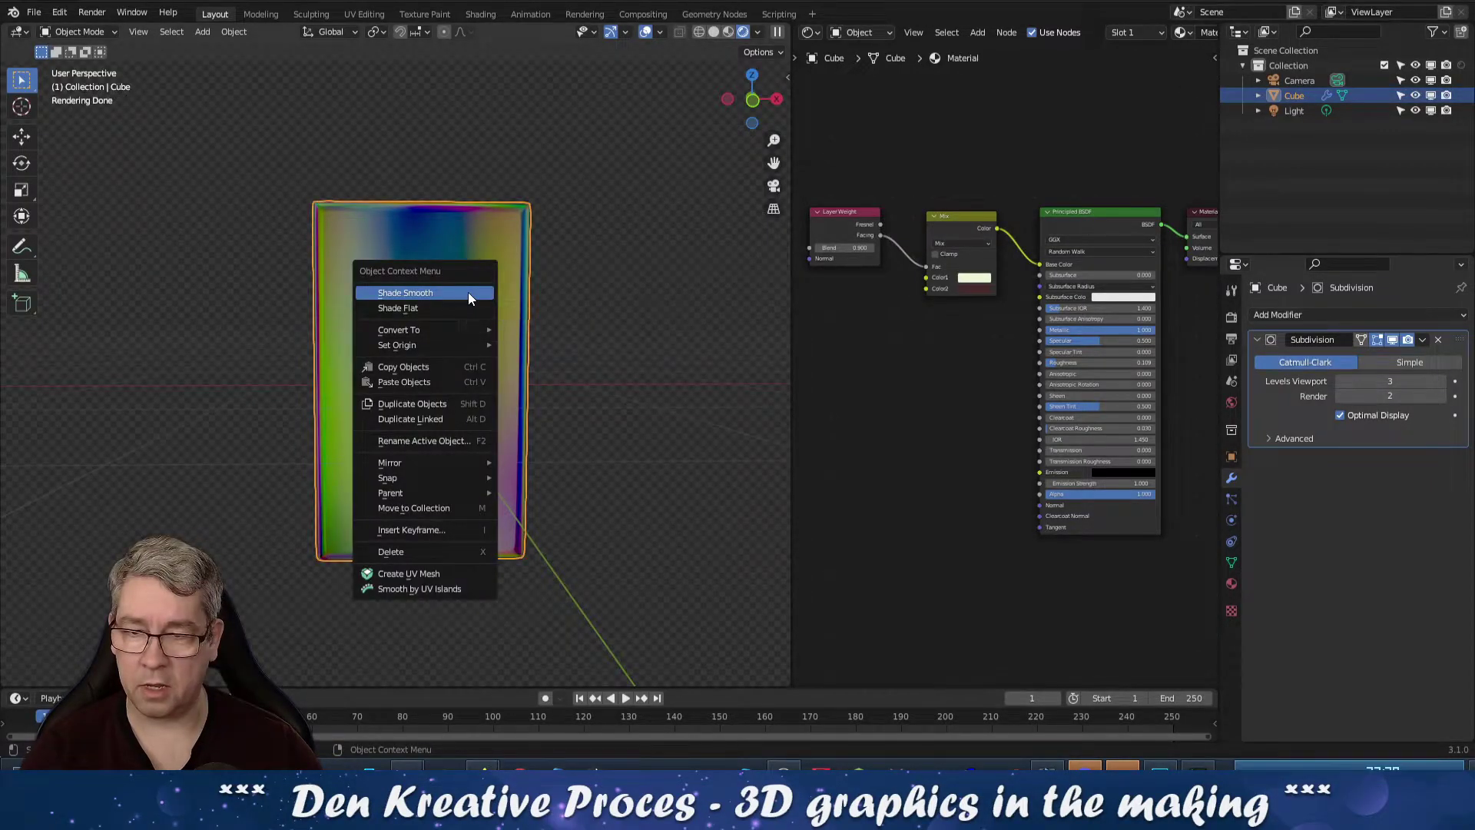
{"action": "left_click", "coordinate": [468, 295]}
{"action": "left_click", "coordinate": [666, 369]}
{"action": "middle_click_drag", "start_coordinate": [666, 364], "coordinate": [676, 326]}
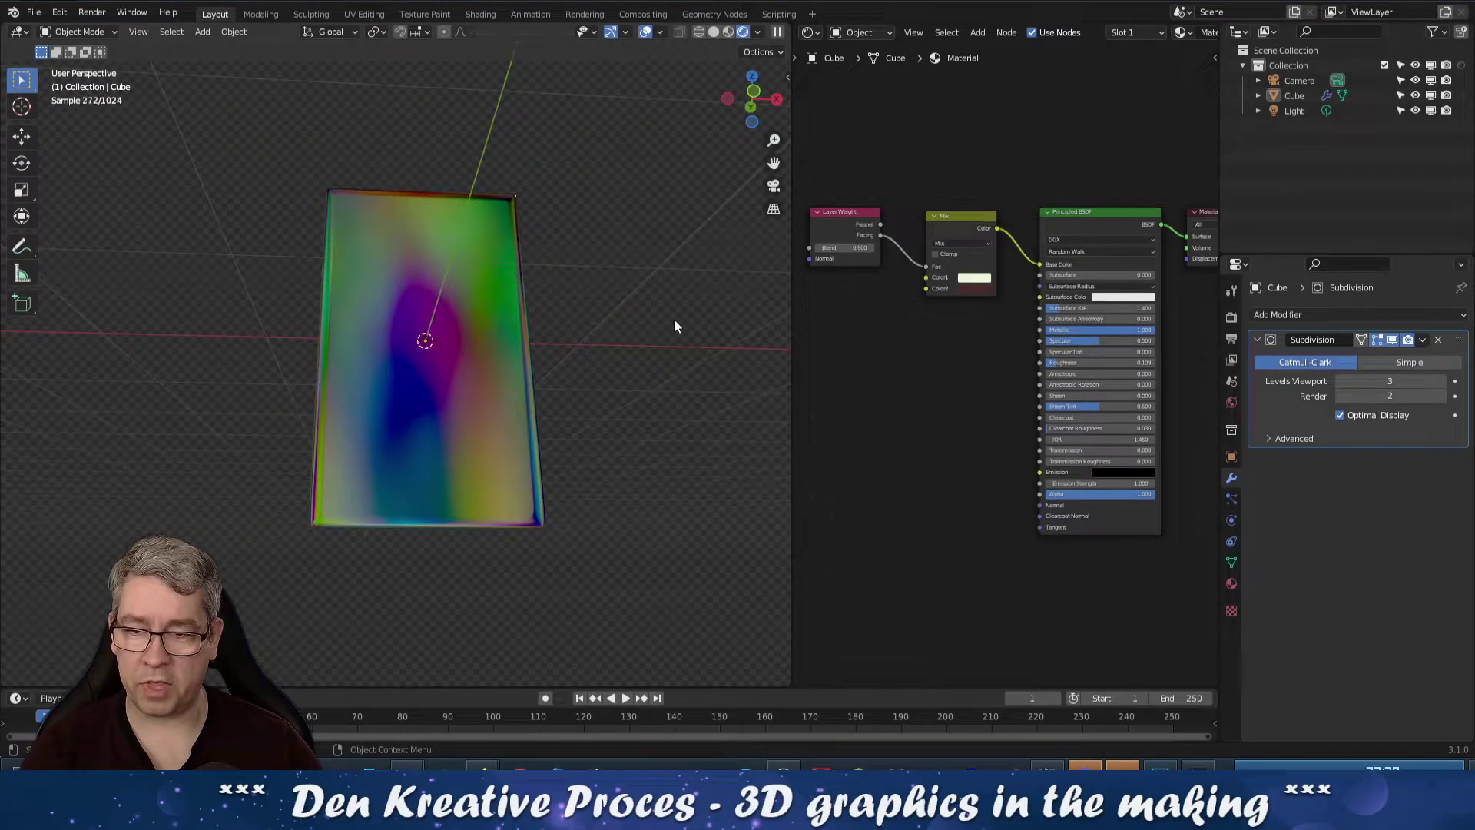
Switch to Firefox and bring up the full-size side-profile photo of the red-haired woman
{"action": "left_click_drag", "start_coordinate": [0, 61], "coordinate": [1055, 41]}
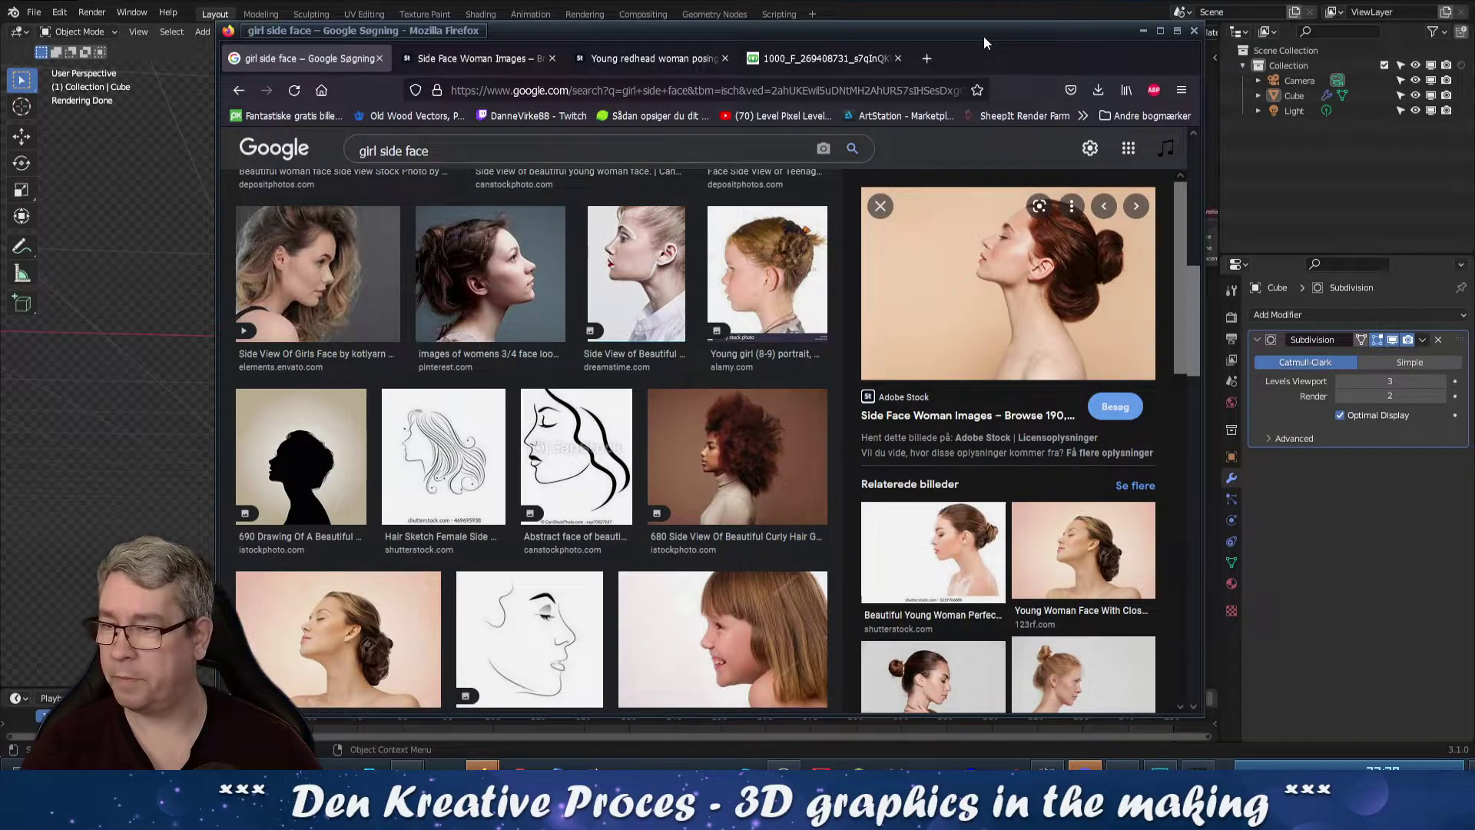
{"action": "left_click_drag", "start_coordinate": [983, 36], "coordinate": [834, 57]}
{"action": "left_click", "coordinate": [656, 73]}
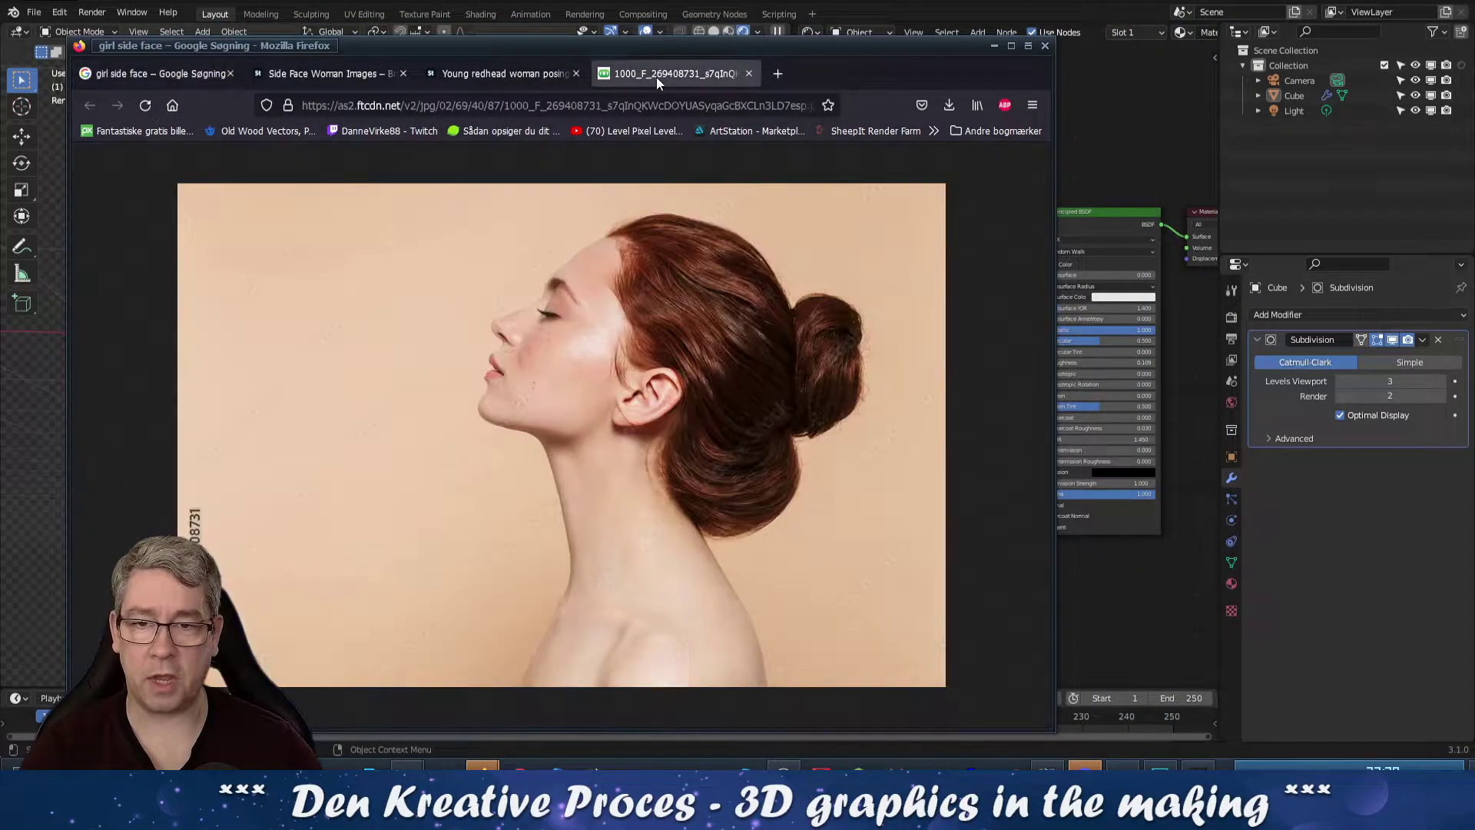
Copy the portrait photo to a file folder, minimise the browser and open the image in Photoshop
{"action": "left_click", "coordinate": [407, 765]}
{"action": "left_click", "coordinate": [427, 726]}
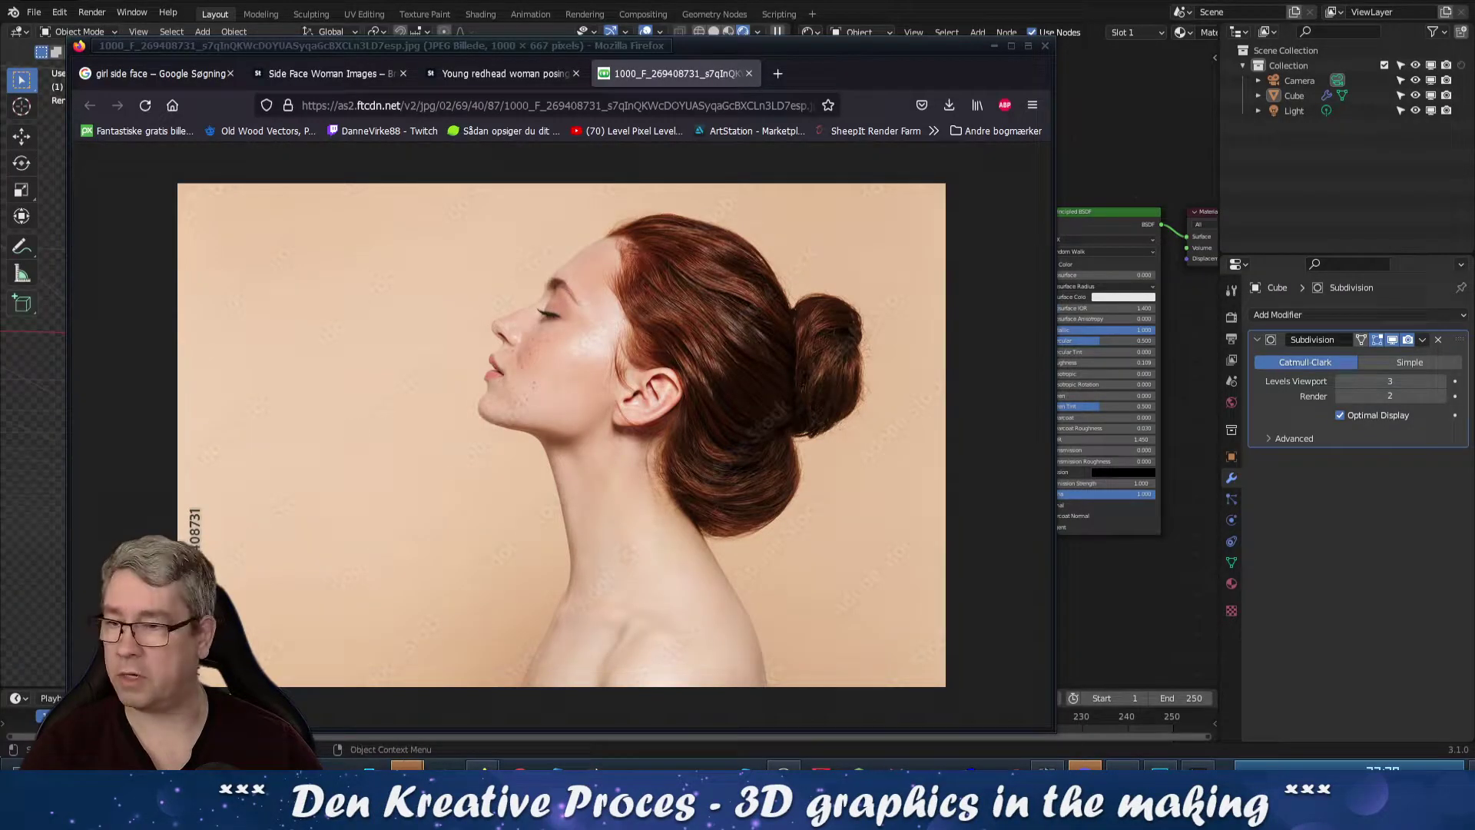
{"action": "left_click_drag", "start_coordinate": [657, 379], "coordinate": [0, 430]}
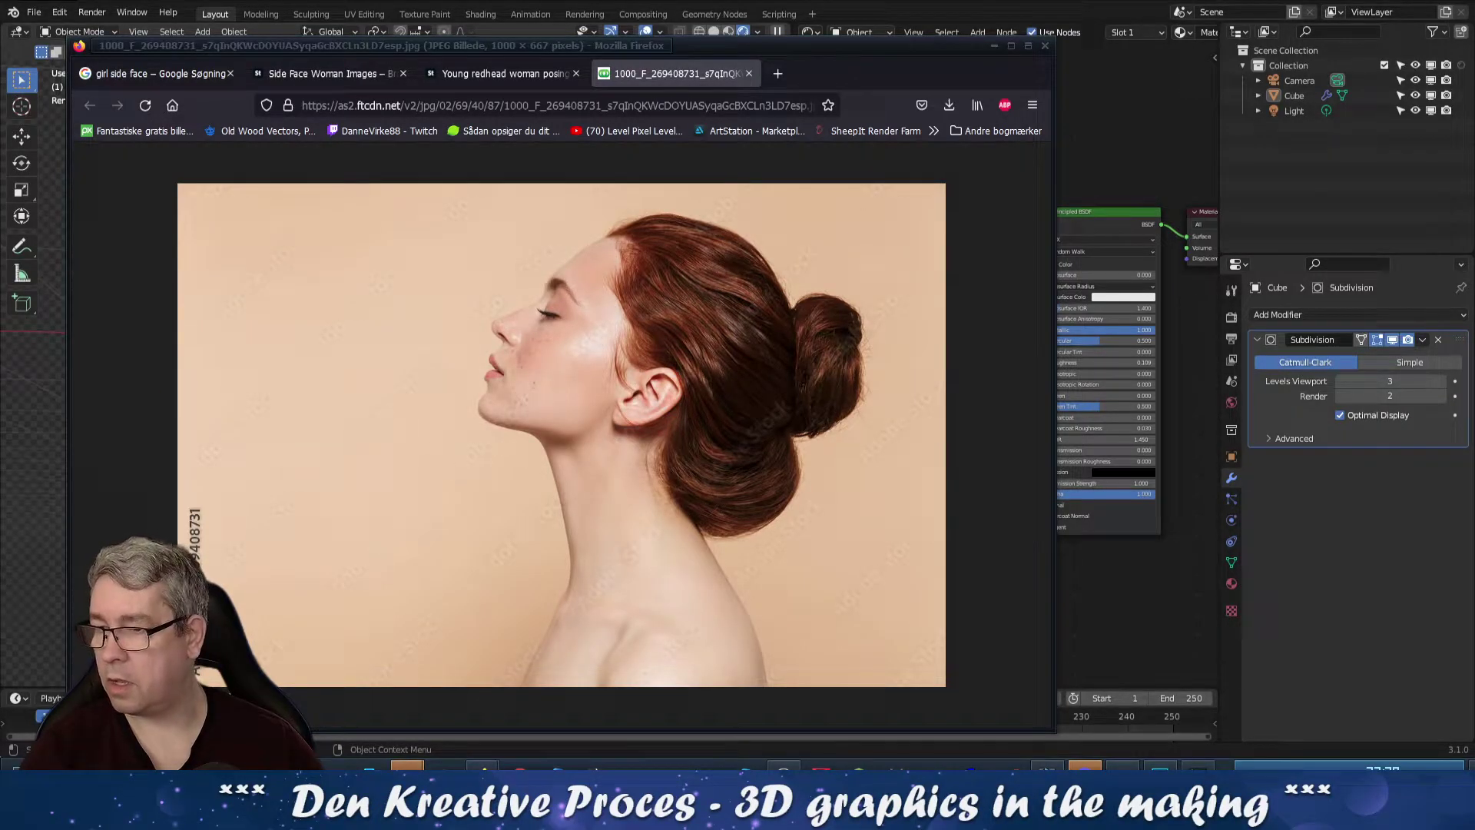
{"action": "left_click", "coordinate": [993, 46]}
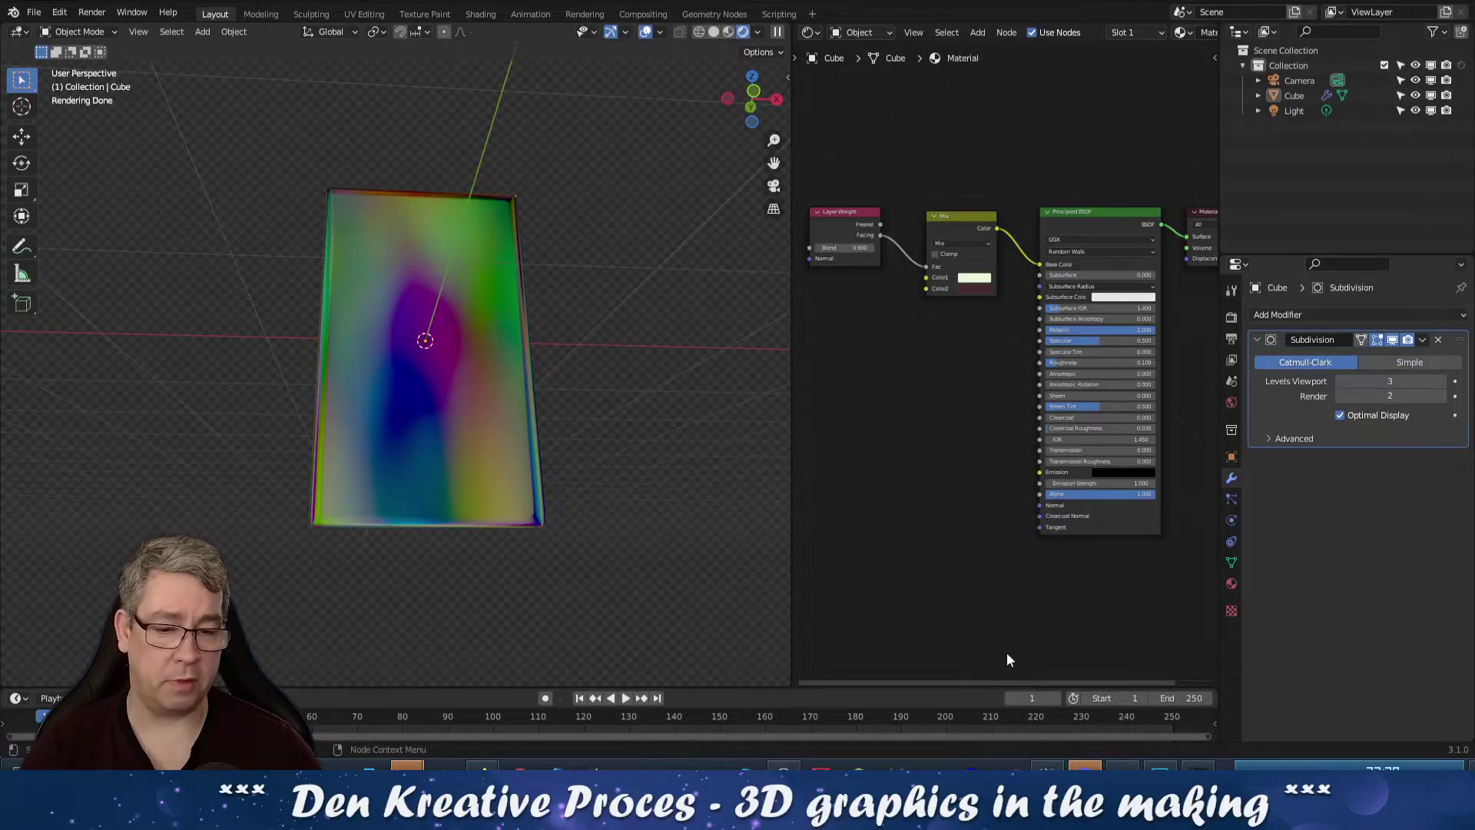
{"action": "left_click", "coordinate": [1159, 766]}
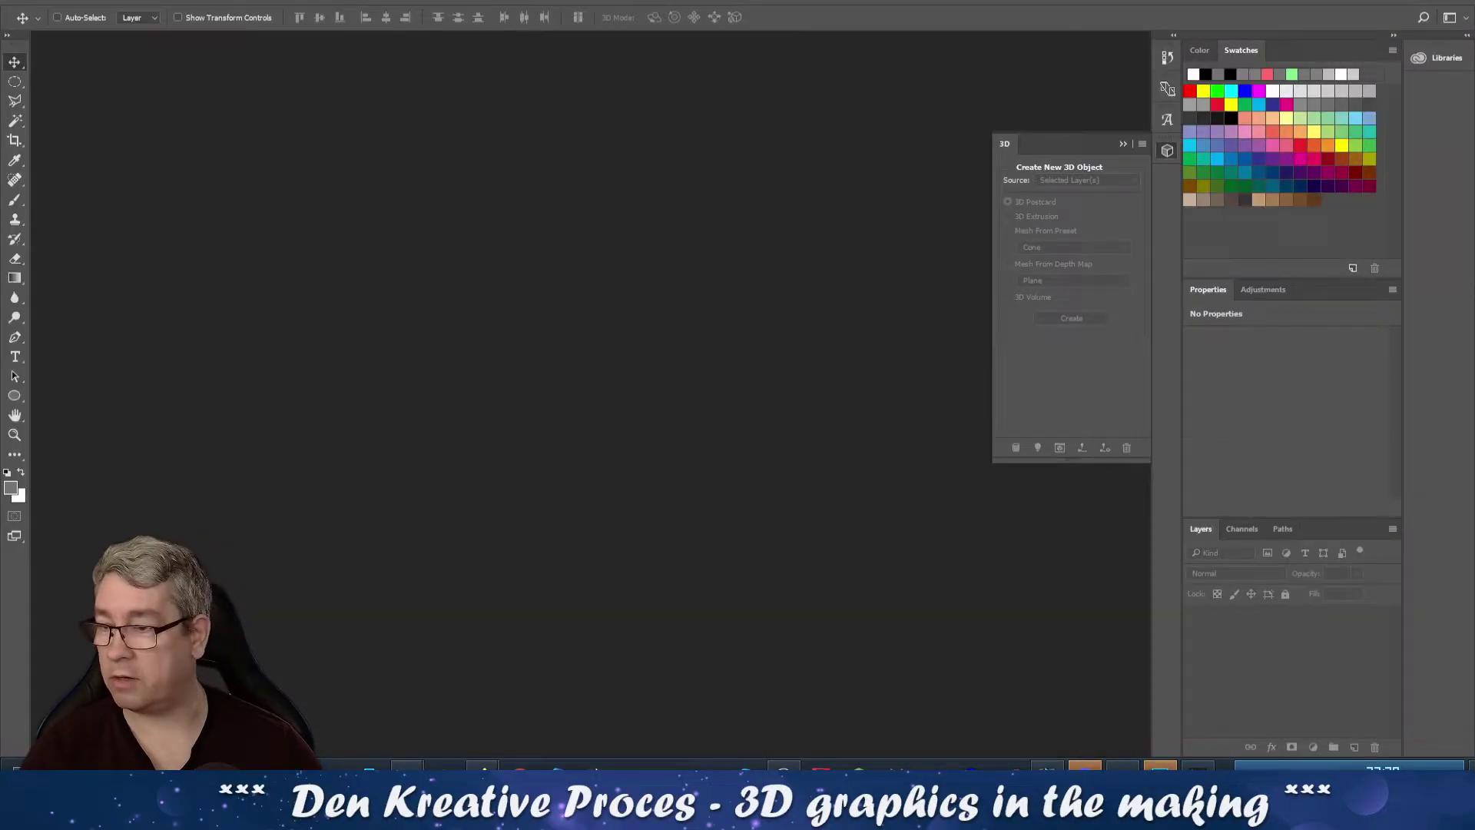
{"action": "left_click_drag", "start_coordinate": [1160, 760], "coordinate": [570, 330]}
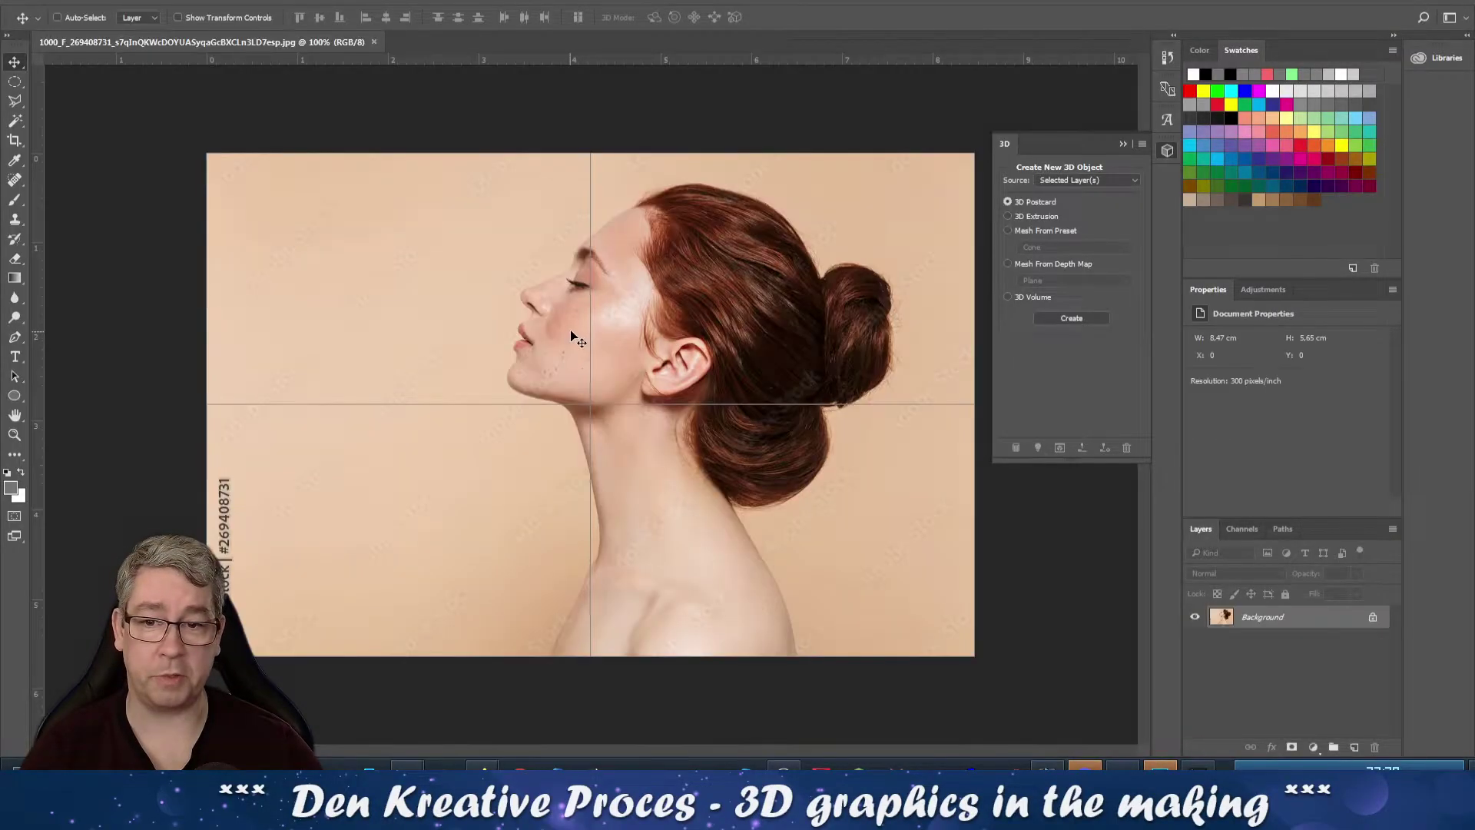
Preview a generated normal map of the portrait on a Cube object, and cancel the filter
{"action": "left_click", "coordinate": [311, 4]}
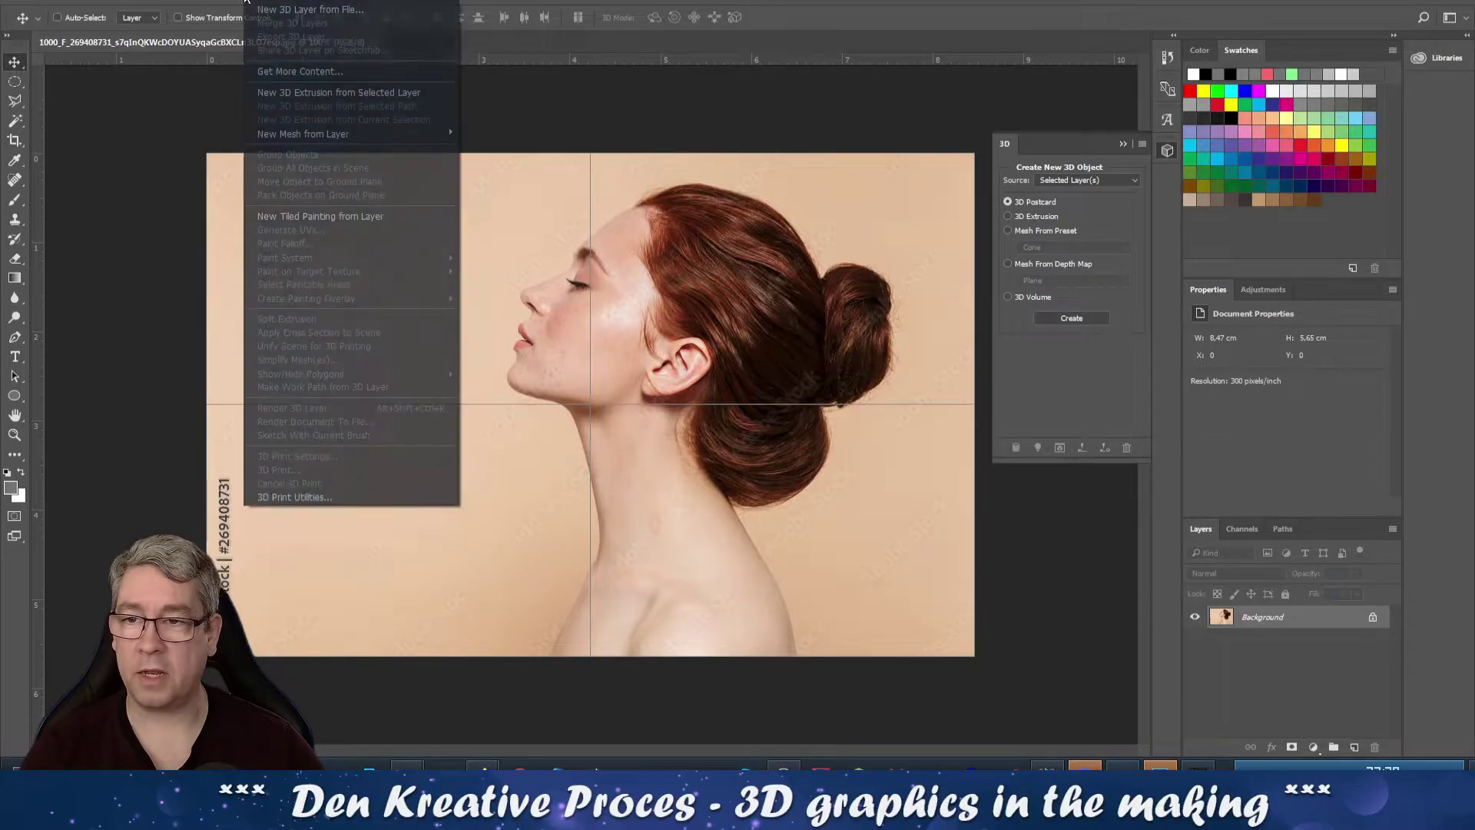
{"action": "mouse_move", "coordinate": [280, 142]}
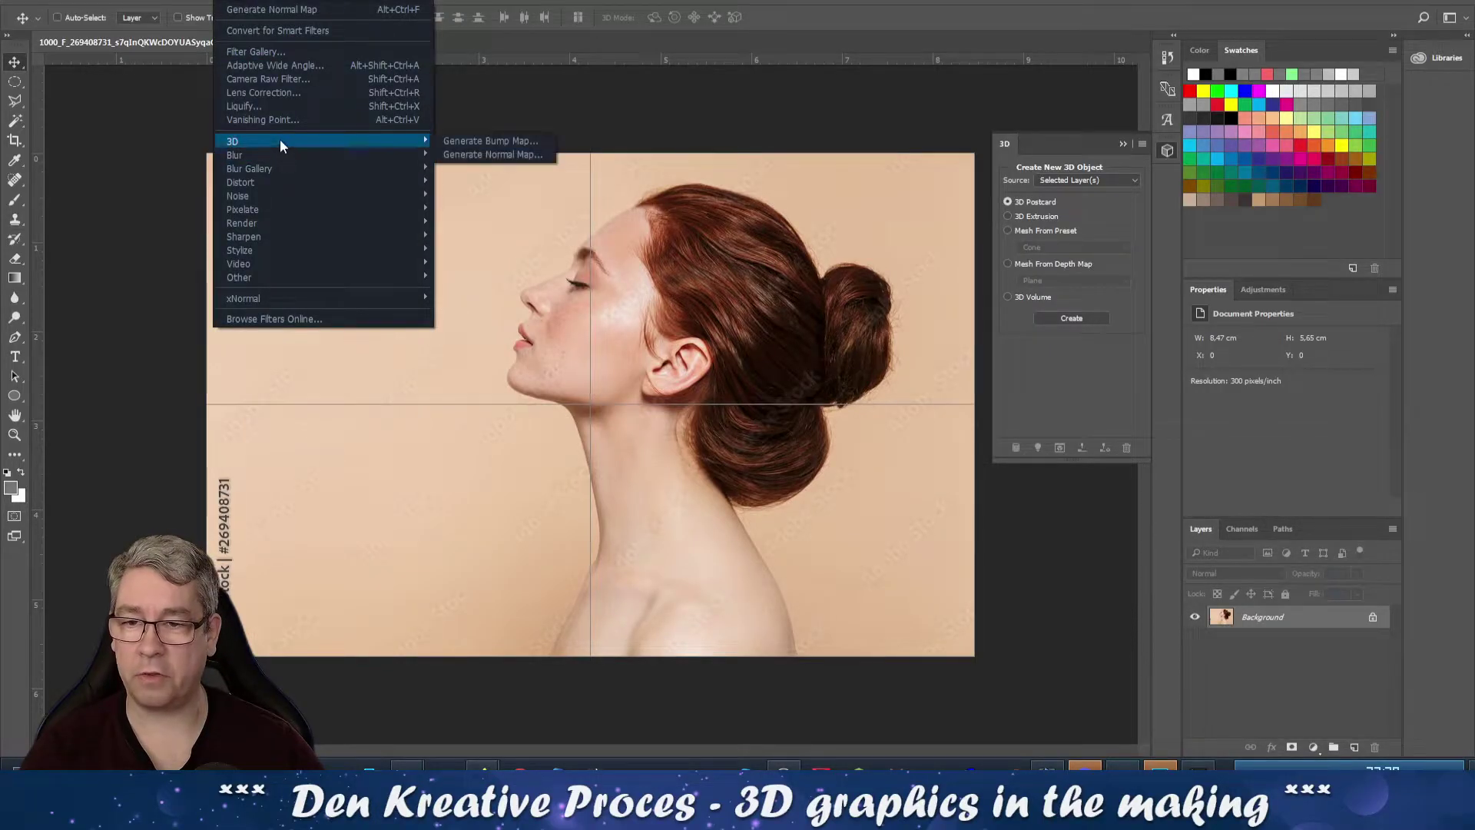
{"action": "left_click", "coordinate": [504, 155]}
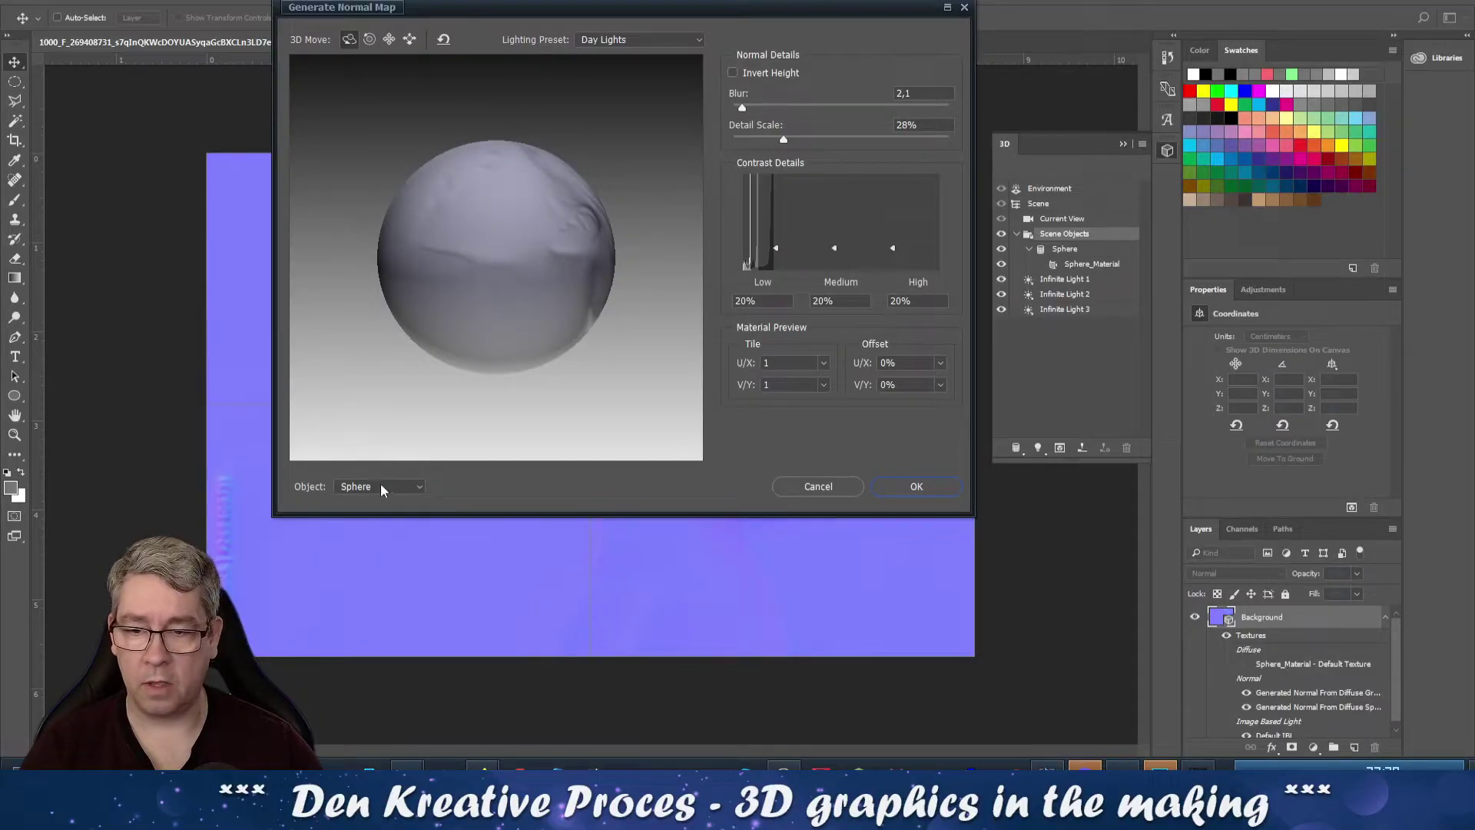
{"action": "left_click", "coordinate": [382, 487]}
{"action": "left_click", "coordinate": [386, 524]}
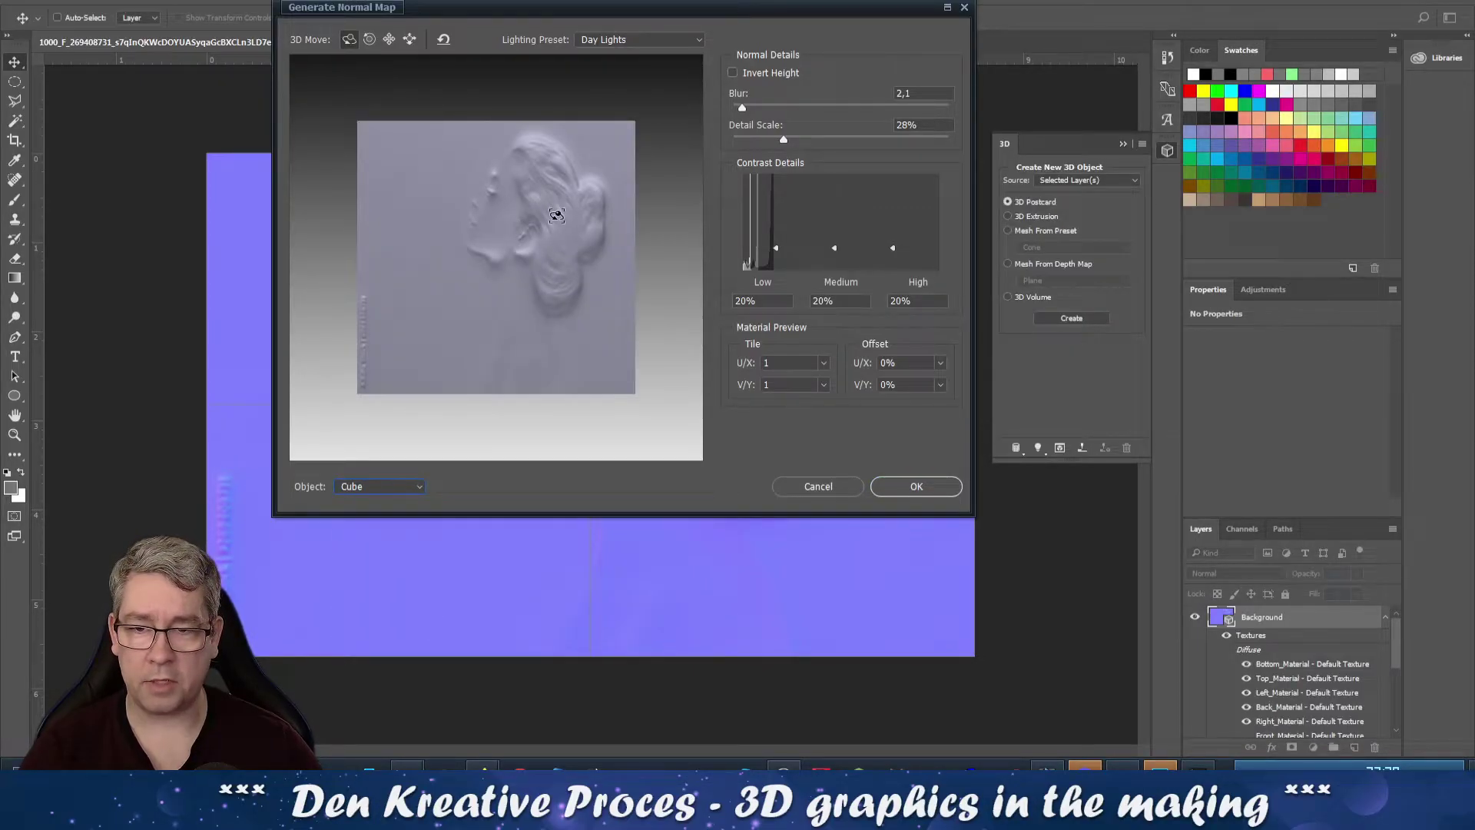
{"action": "left_click", "coordinate": [831, 487]}
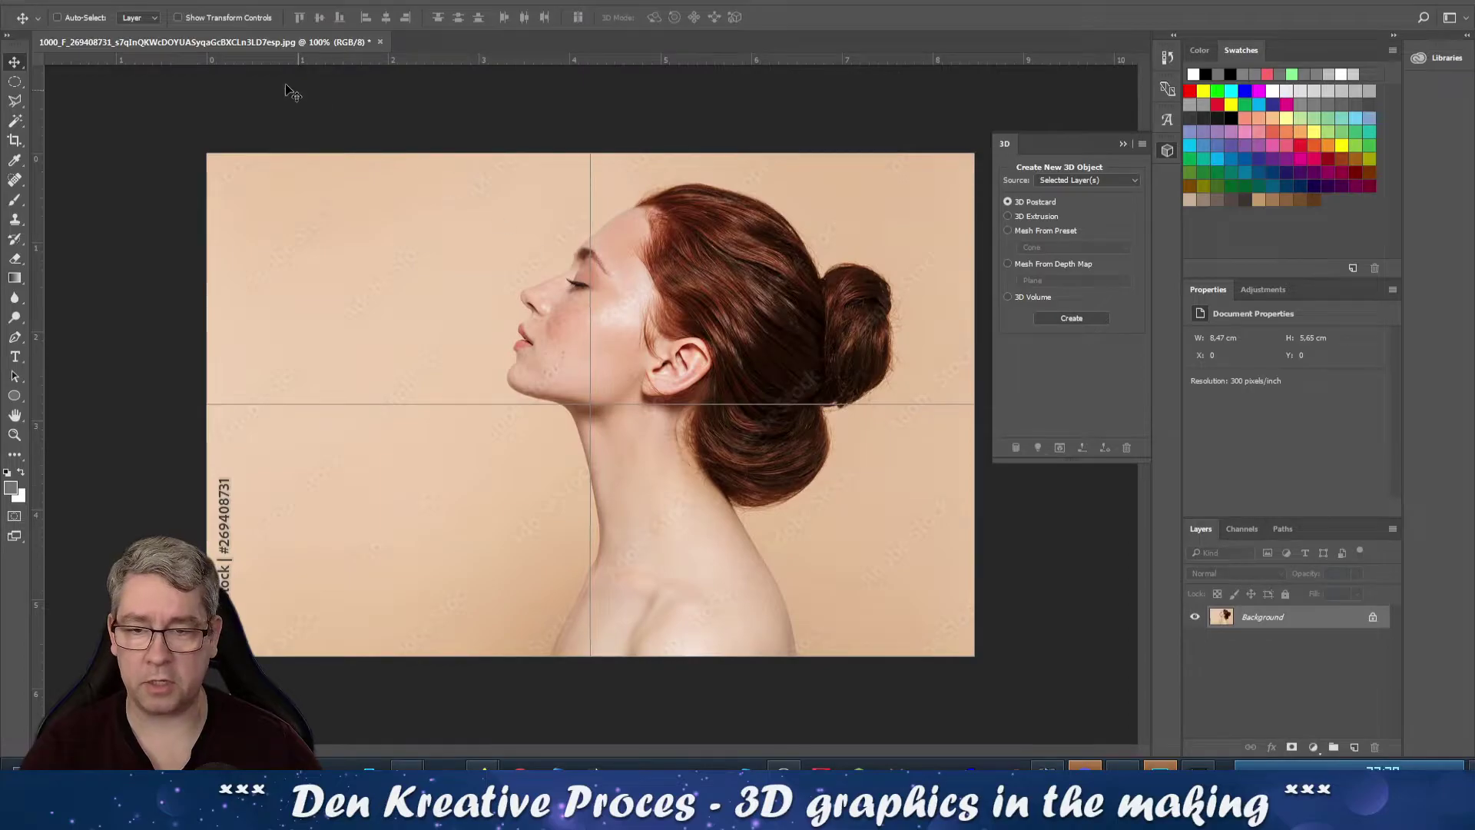
Crop the portrait photo with a rectangular selection to about 5.14 cm wide at full height, around the woman's head and shoulders
{"action": "left_click", "coordinate": [18, 89]}
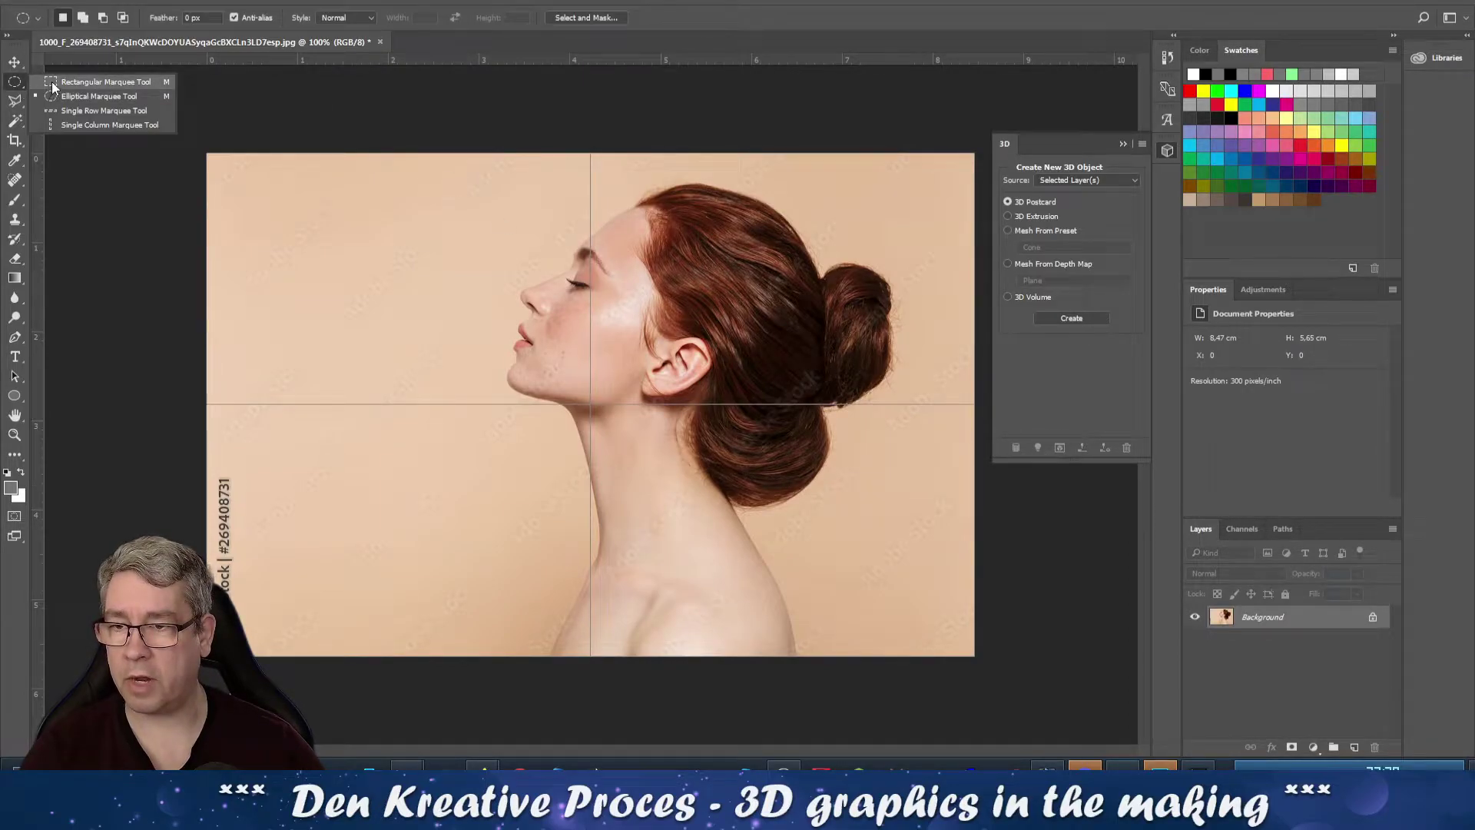
{"action": "left_click", "coordinate": [92, 82]}
{"action": "left_click_drag", "start_coordinate": [452, 122], "coordinate": [917, 717]}
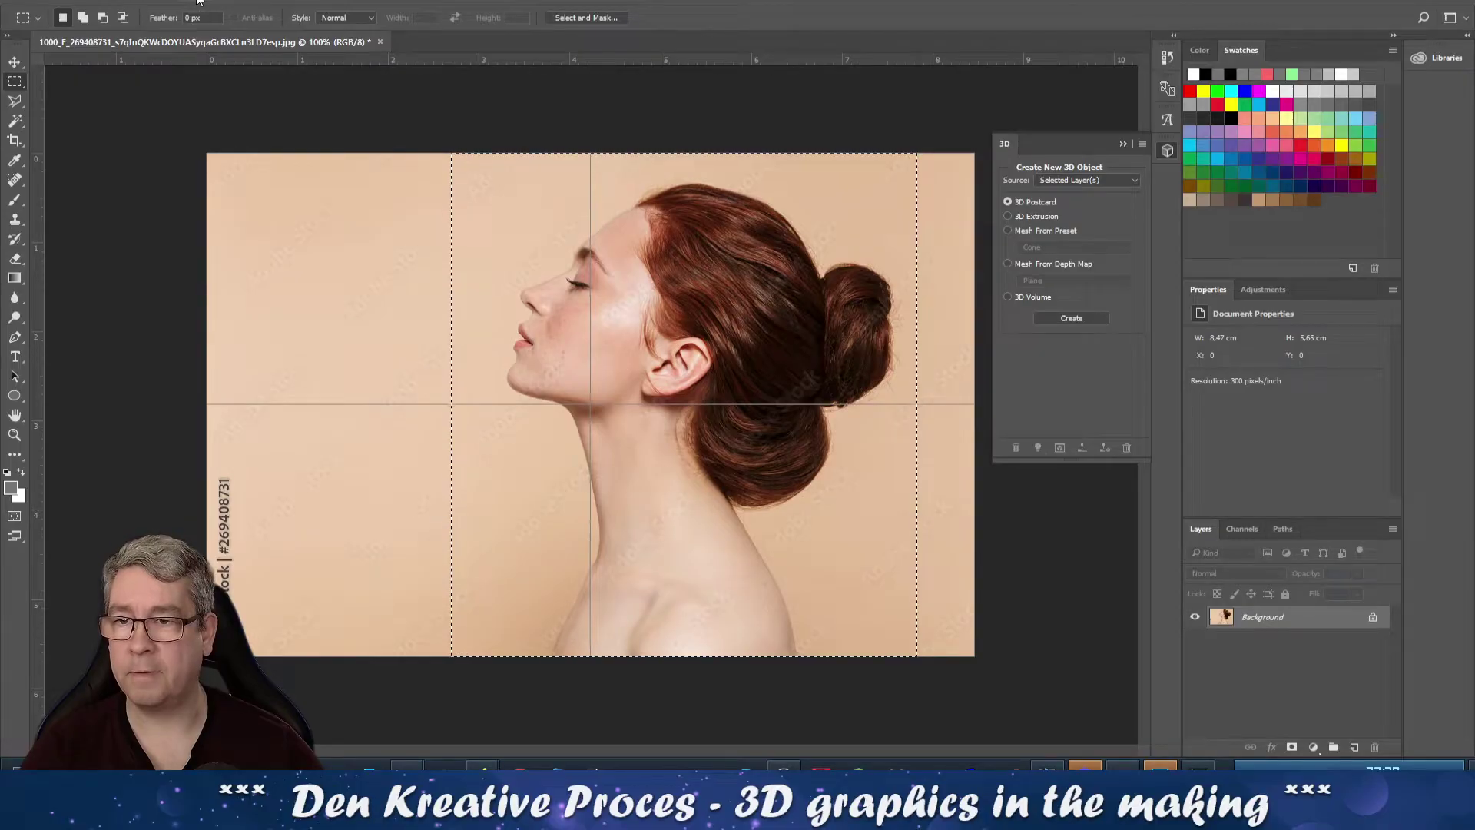
{"action": "left_click", "coordinate": [102, 1]}
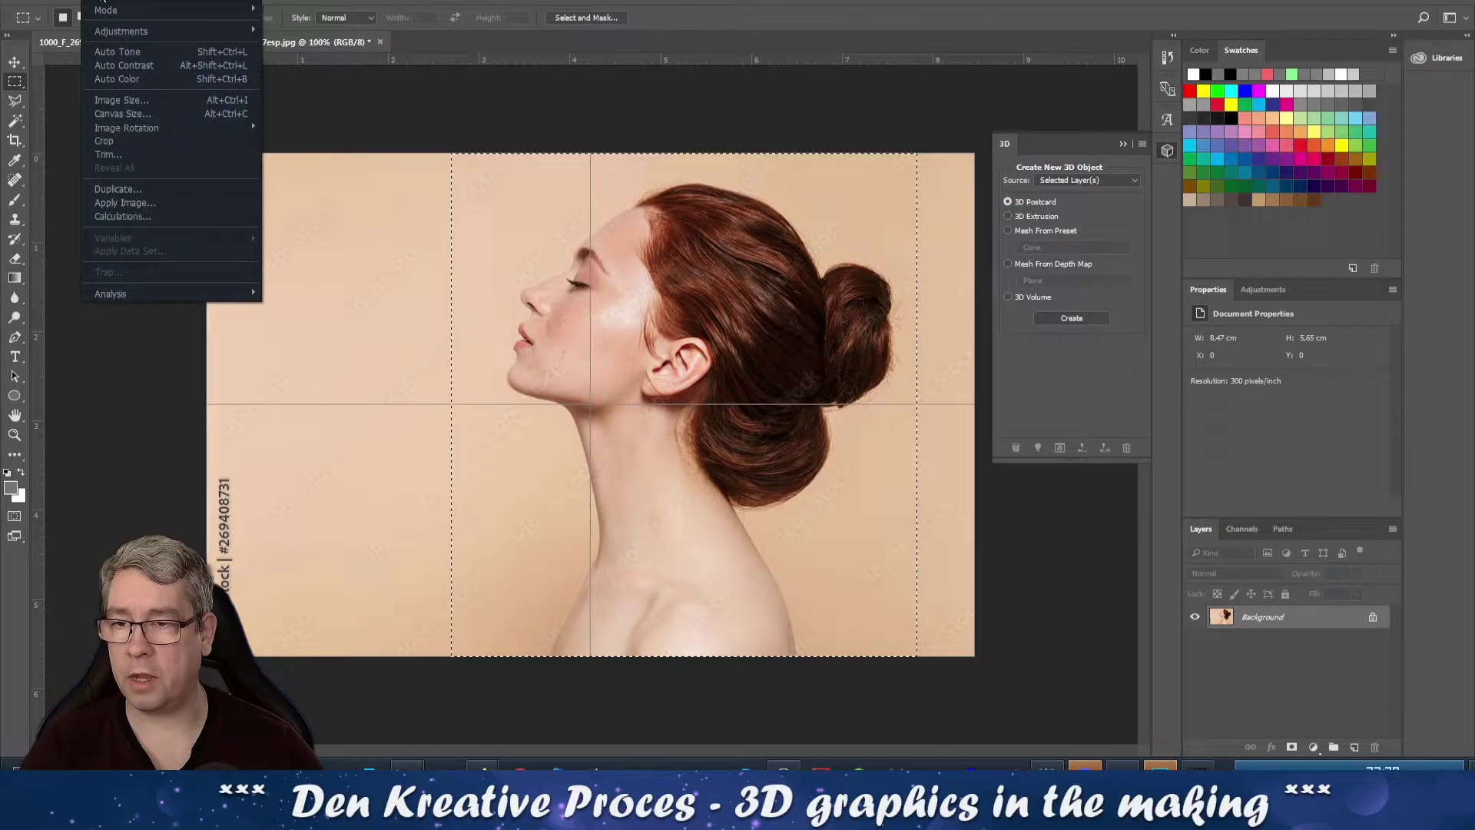
{"action": "left_click", "coordinate": [155, 139]}
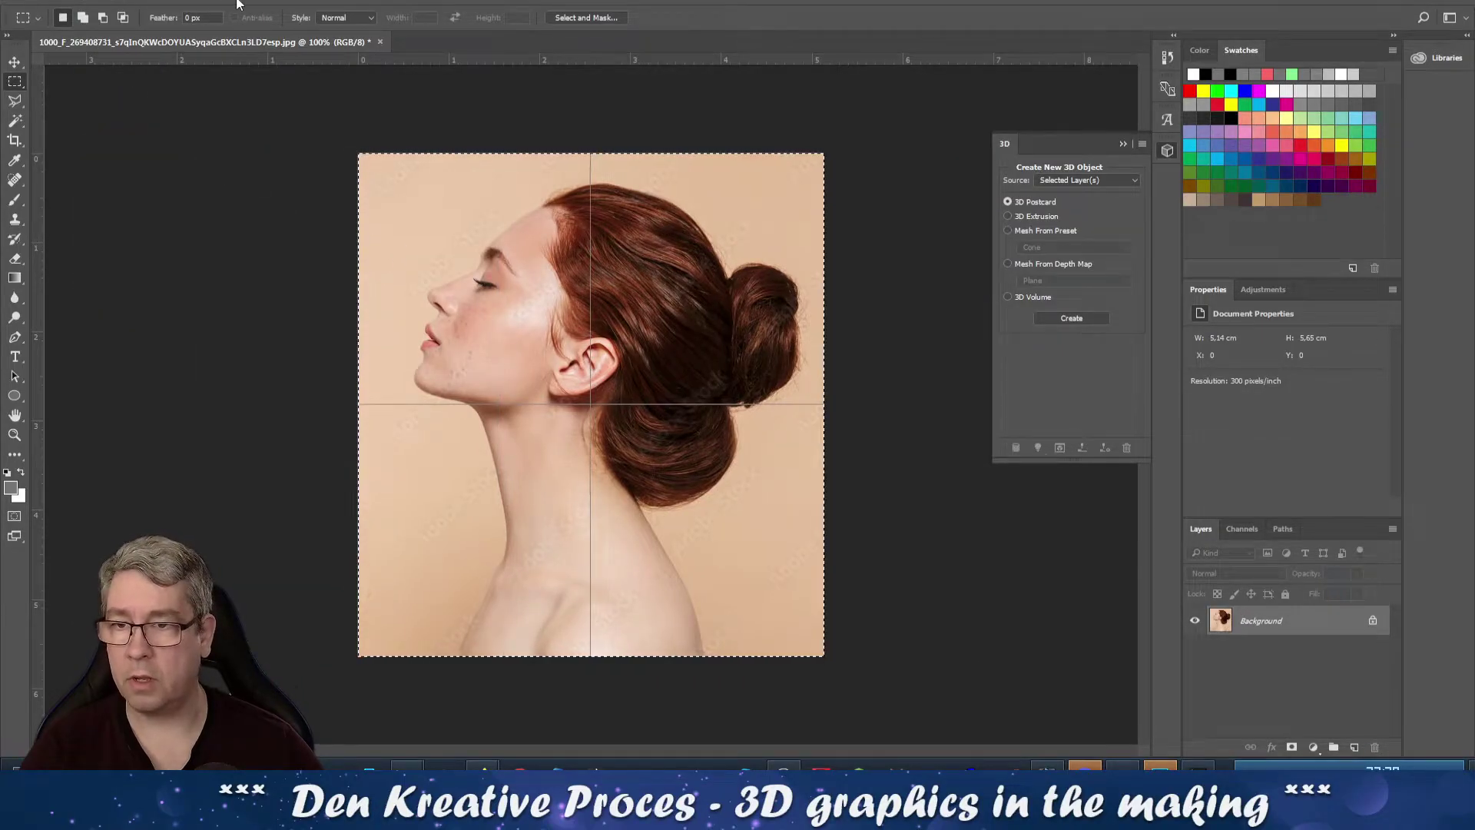
{"action": "left_click", "coordinate": [198, 2]}
{"action": "left_click", "coordinate": [240, 2]}
{"action": "left_click", "coordinate": [603, 131]}
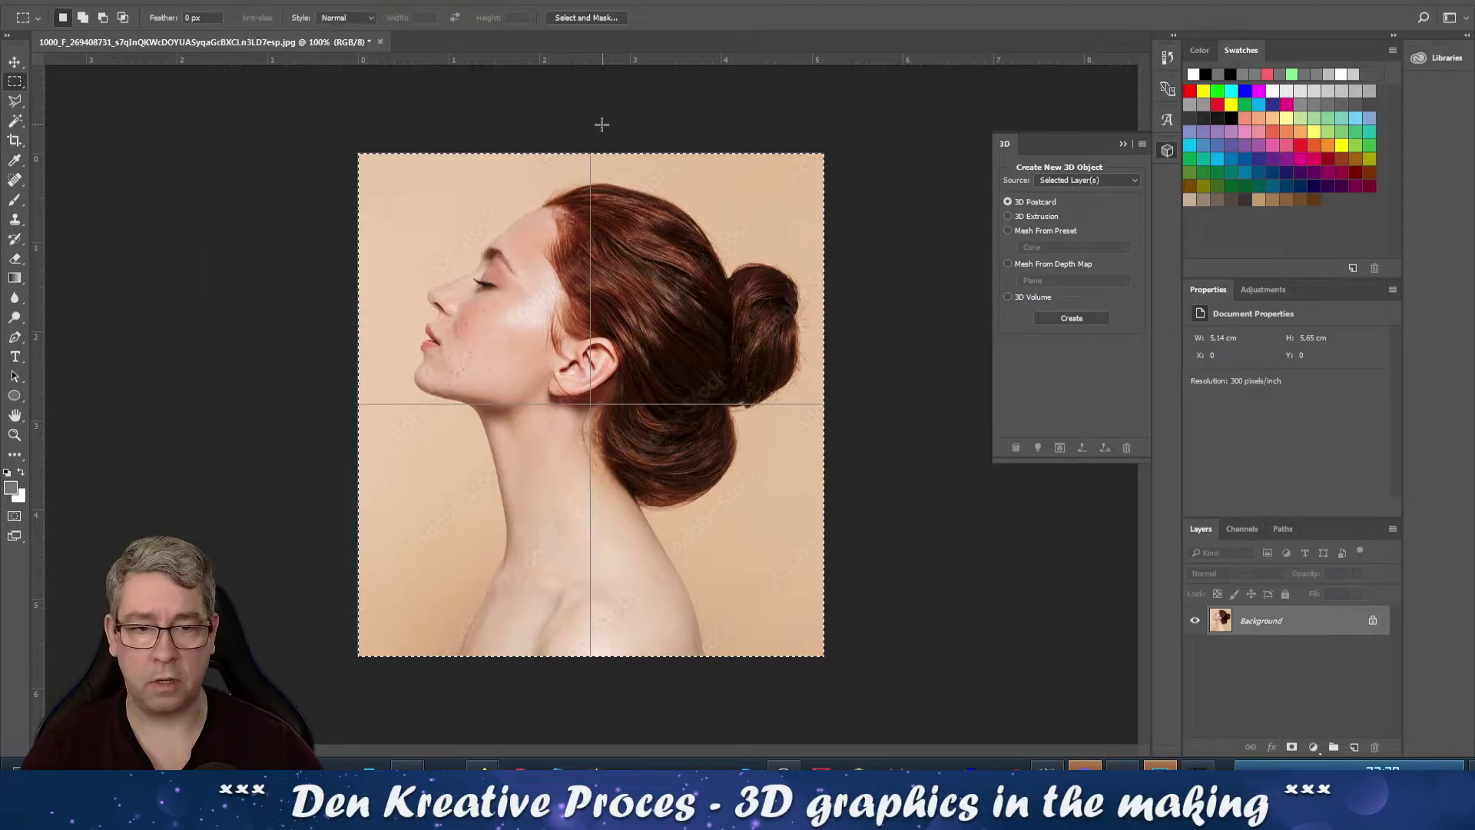
{"action": "left_click", "coordinate": [355, 154]}
Start the Generate Normal Map filter on the cropped portrait and preview it on a Cube object
{"action": "left_click", "coordinate": [235, 2]}
{"action": "mouse_move", "coordinate": [275, 141]}
{"action": "left_click", "coordinate": [482, 153]}
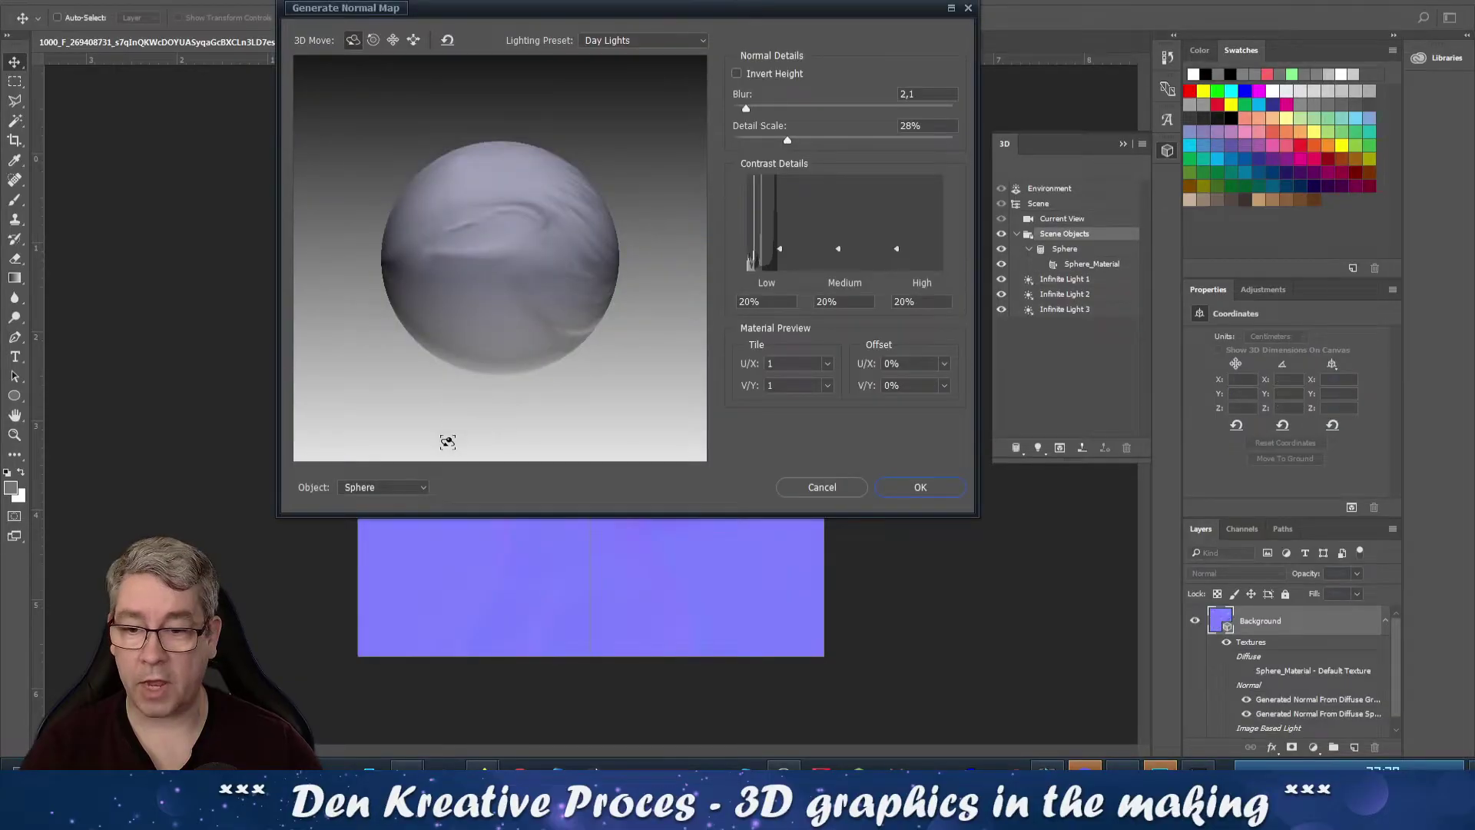
{"action": "left_click", "coordinate": [415, 488]}
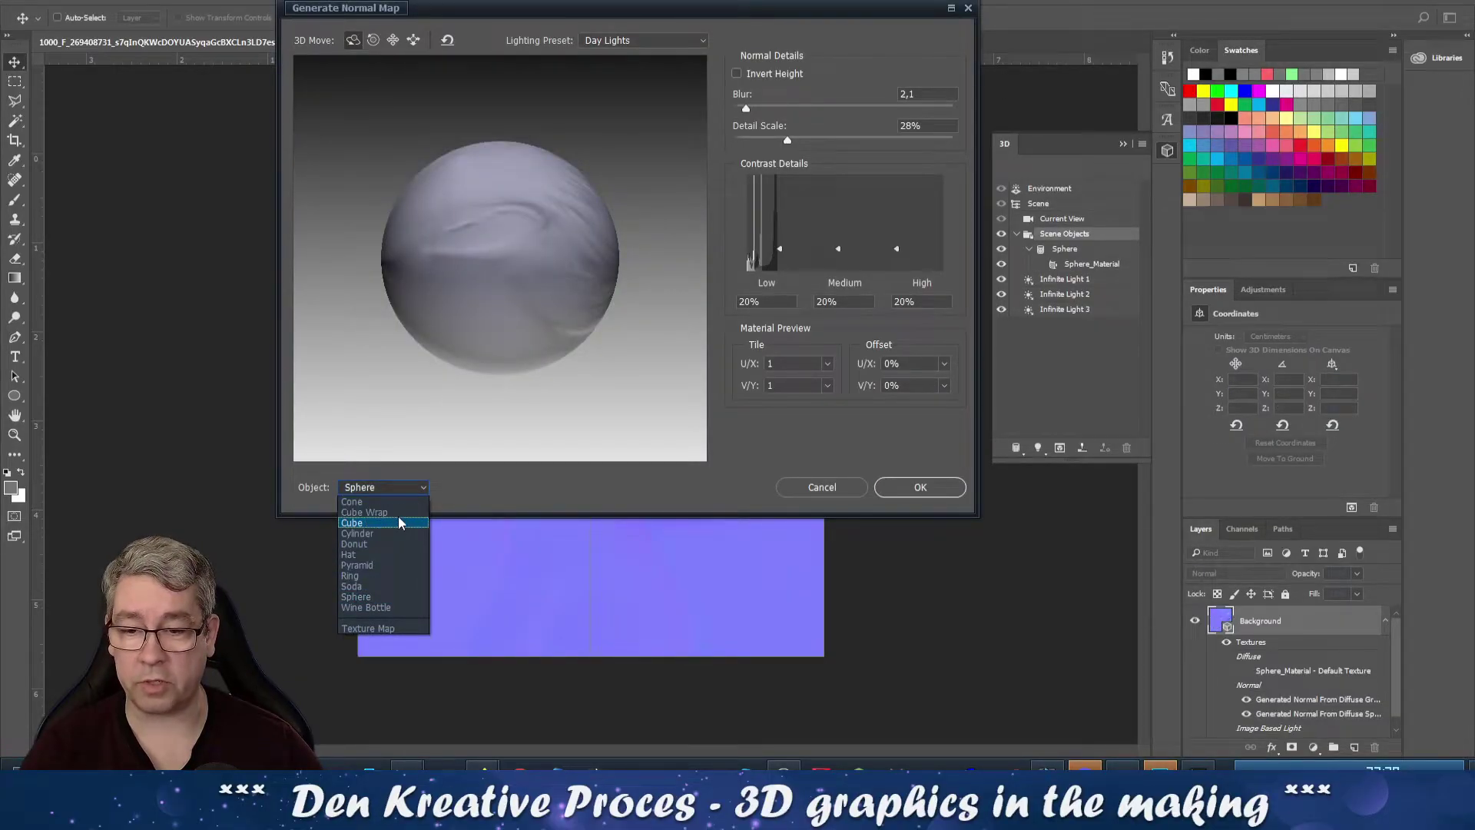
{"action": "left_click", "coordinate": [398, 522]}
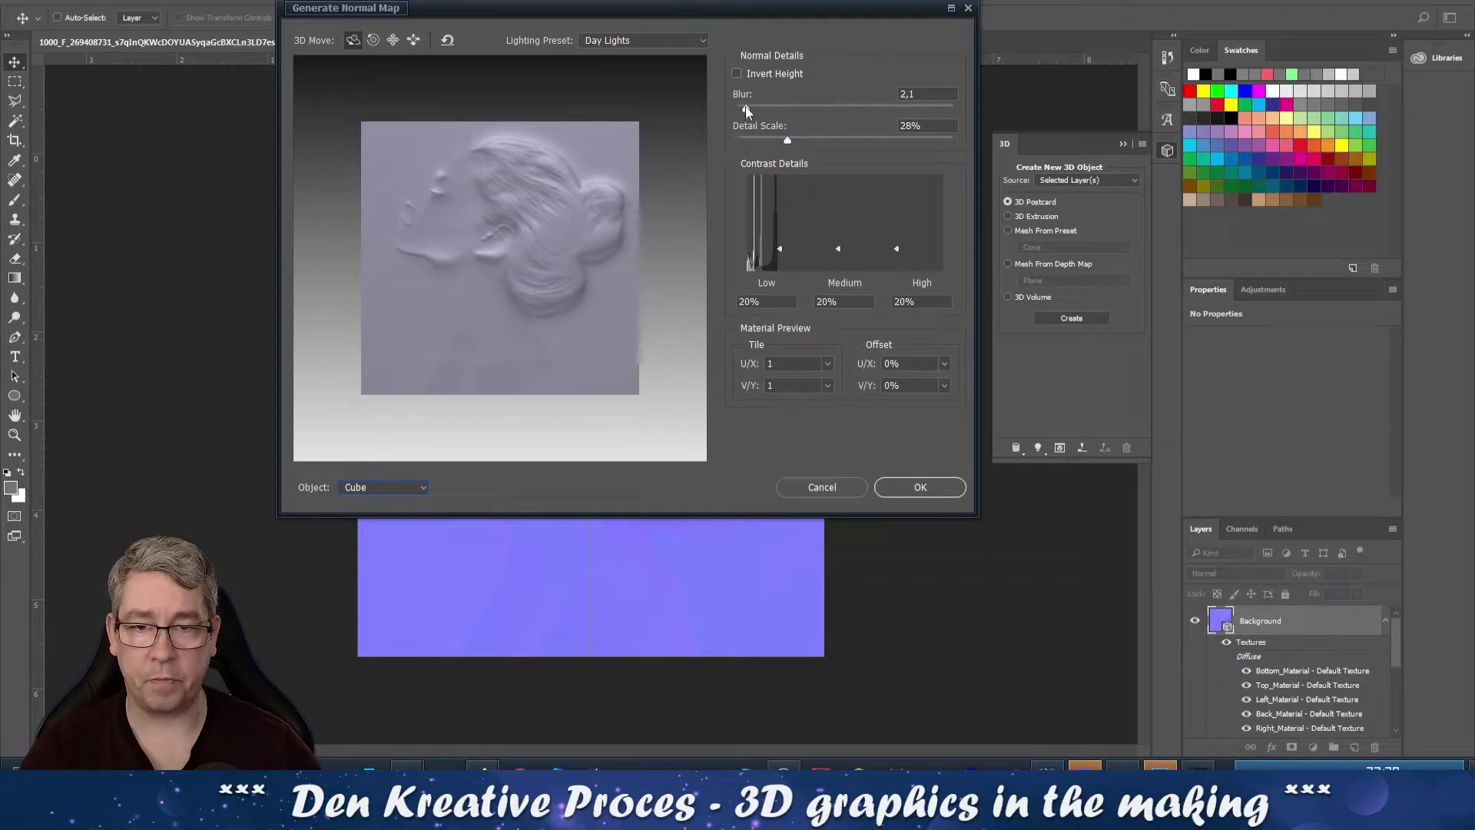
Try a Detail Scale of 26% and inverted height on the relief, compare it from other angles and restore the normal height
{"action": "left_click_drag", "start_coordinate": [745, 106], "coordinate": [782, 145]}
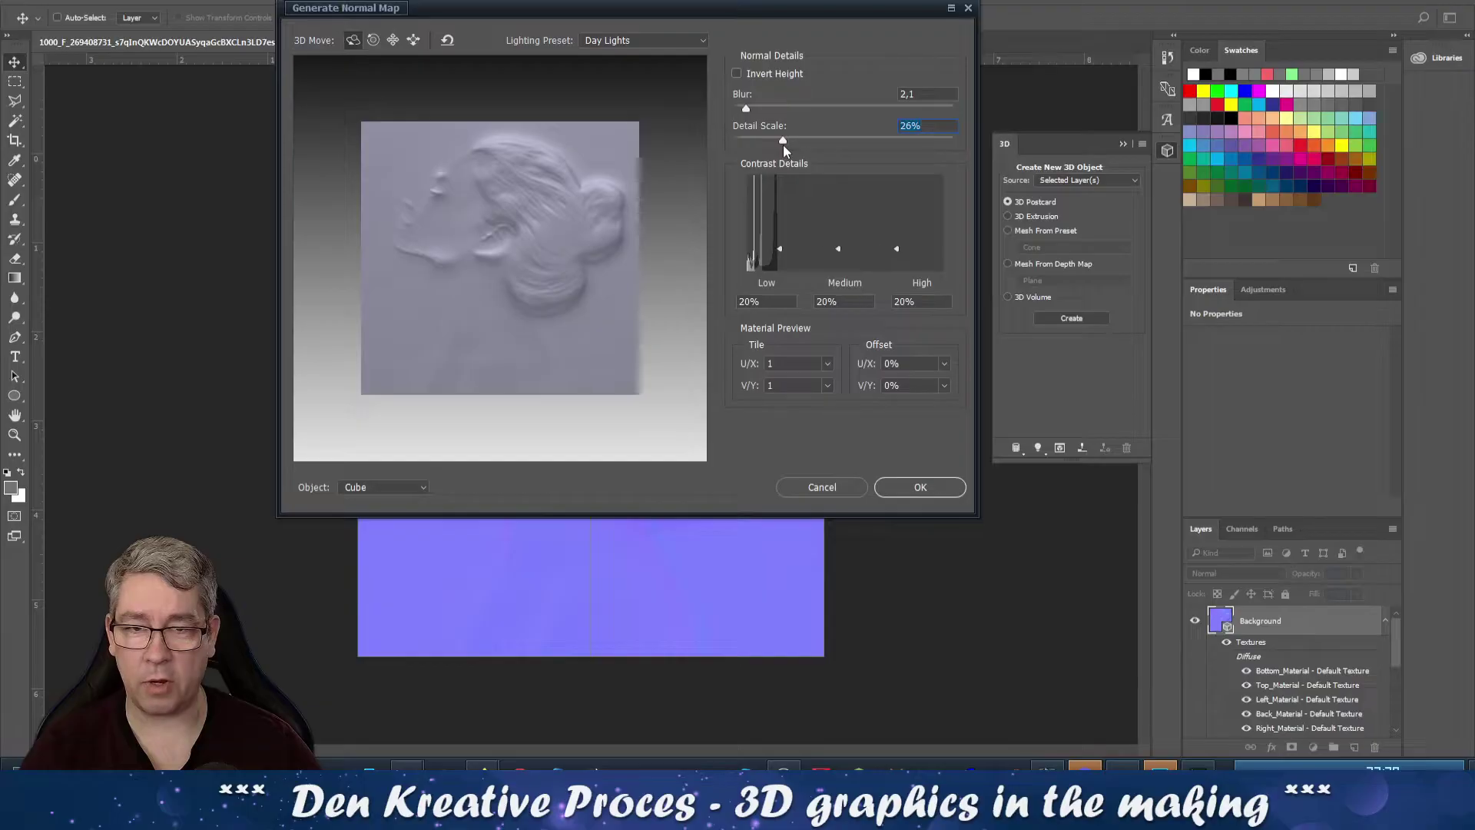
{"action": "left_click", "coordinate": [736, 74]}
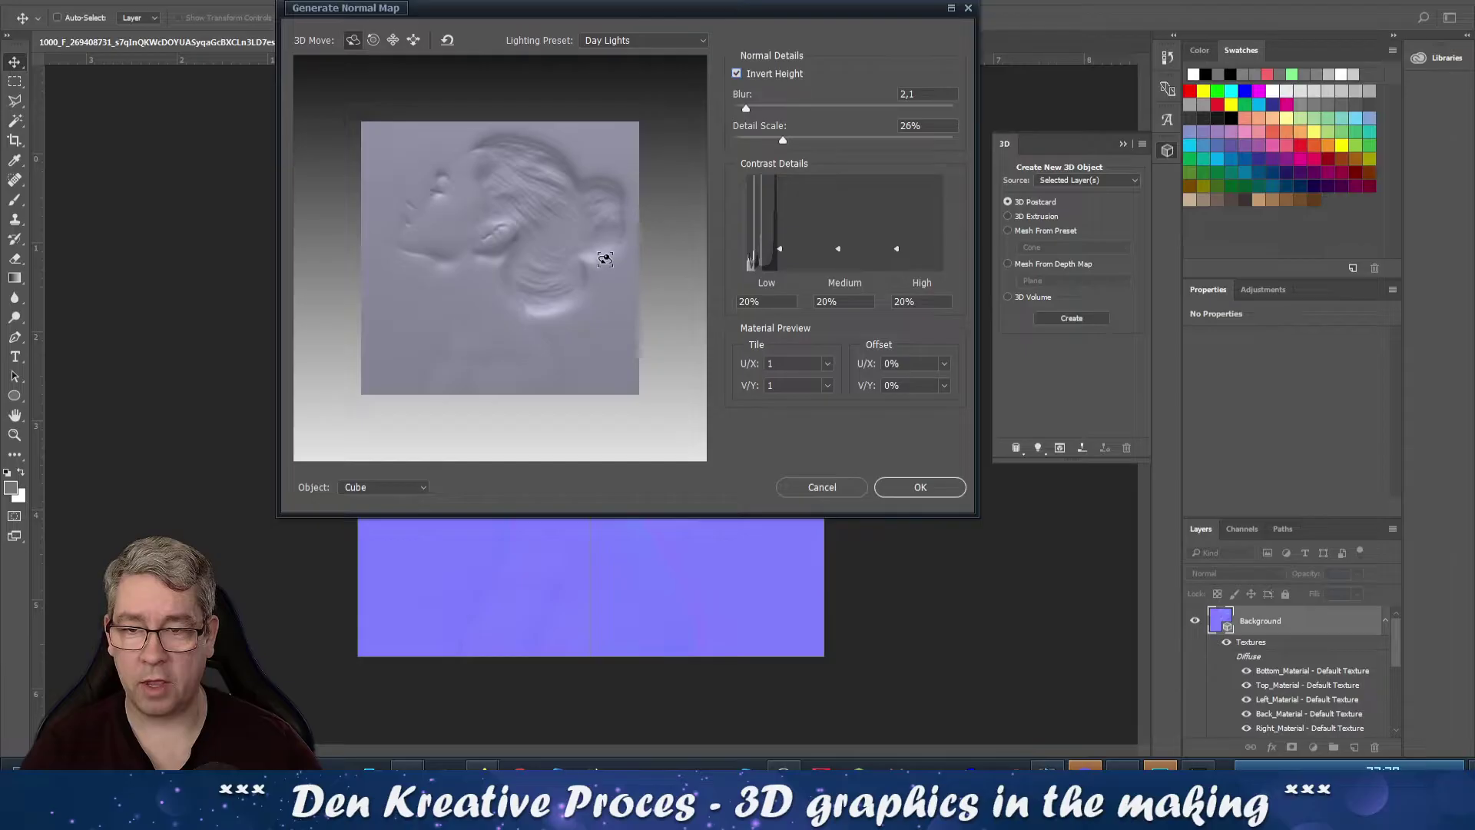
{"action": "left_click_drag", "start_coordinate": [586, 343], "coordinate": [682, 213]}
{"action": "left_click", "coordinate": [736, 74]}
{"action": "mouse_move", "coordinate": [642, 290]}
{"action": "left_mouse_down"}
{"action": "mouse_move", "coordinate": [593, 277]}
{"action": "mouse_move", "coordinate": [628, 294]}
{"action": "left_mouse_up"}
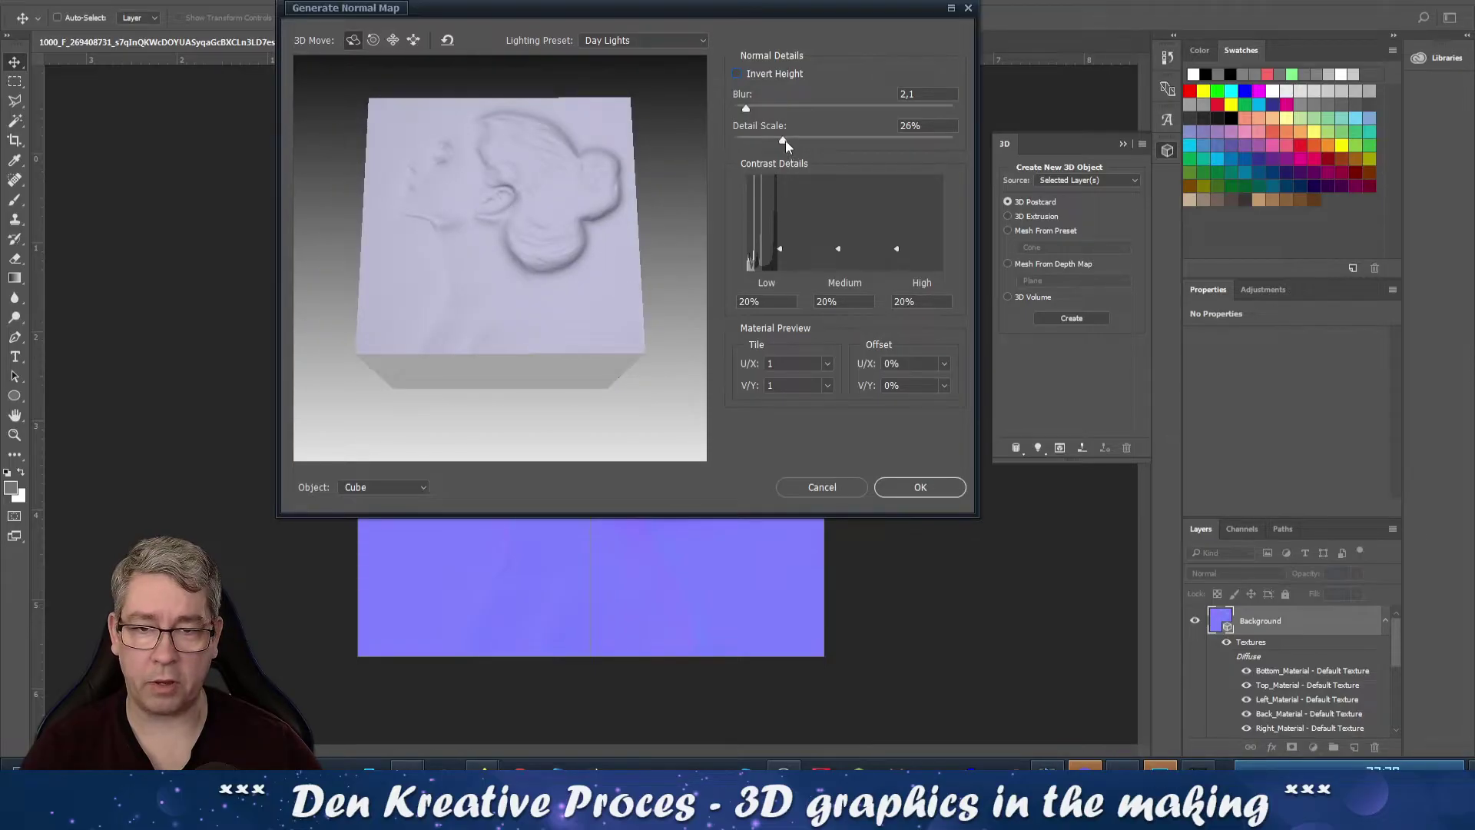
Increase the Detail Scale of the normal map, check the relief from another angle and apply the filter
{"action": "left_click_drag", "start_coordinate": [810, 140], "coordinate": [816, 141]}
{"action": "left_click_drag", "start_coordinate": [675, 230], "coordinate": [645, 275]}
{"action": "left_click", "coordinate": [914, 492]}
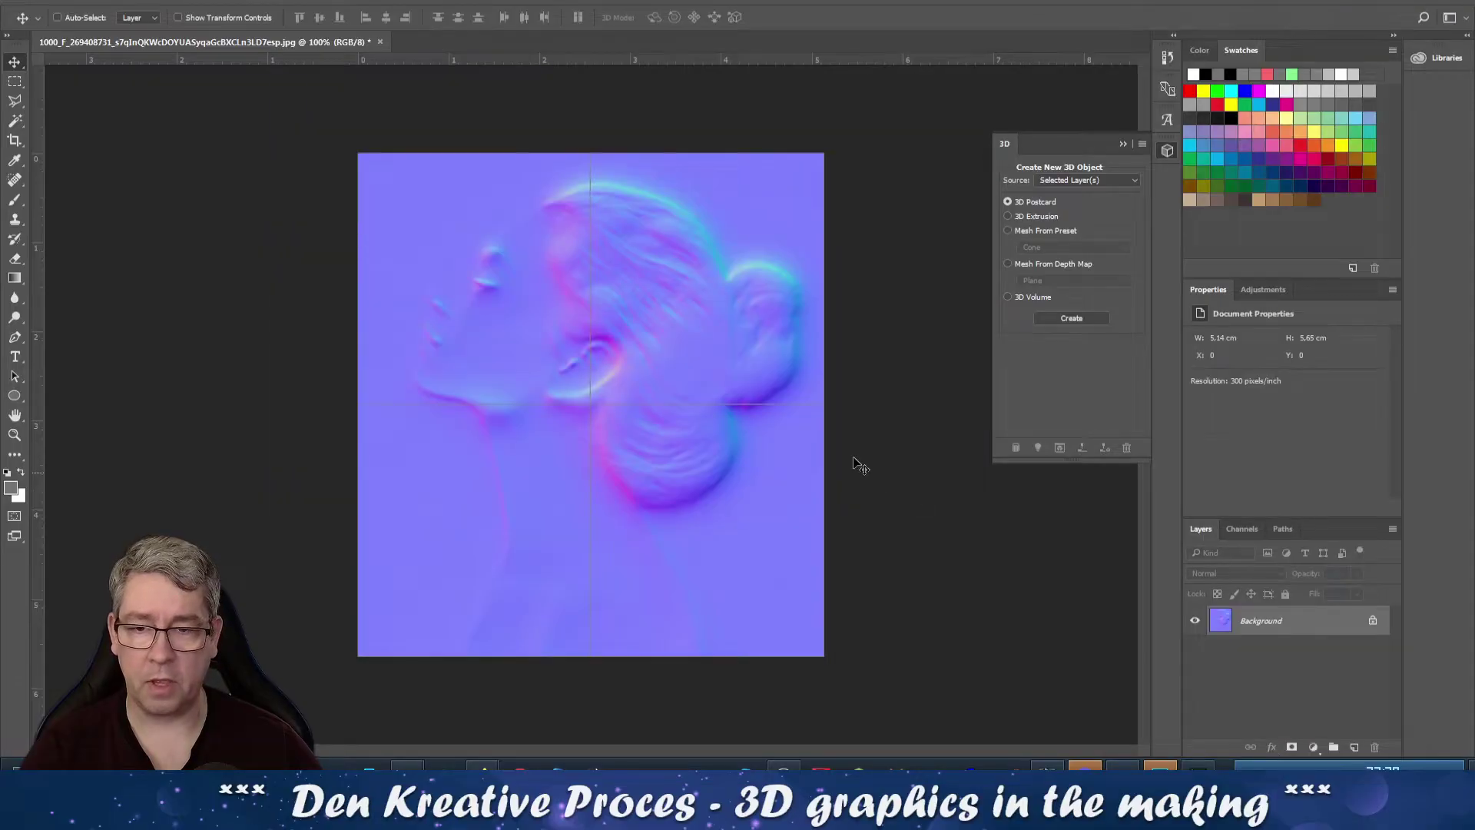
Export the normal map as a PNG named face normal.png in the C:\temp folder
{"action": "left_click", "coordinate": [52, 2]}
{"action": "mouse_move", "coordinate": [100, 197]}
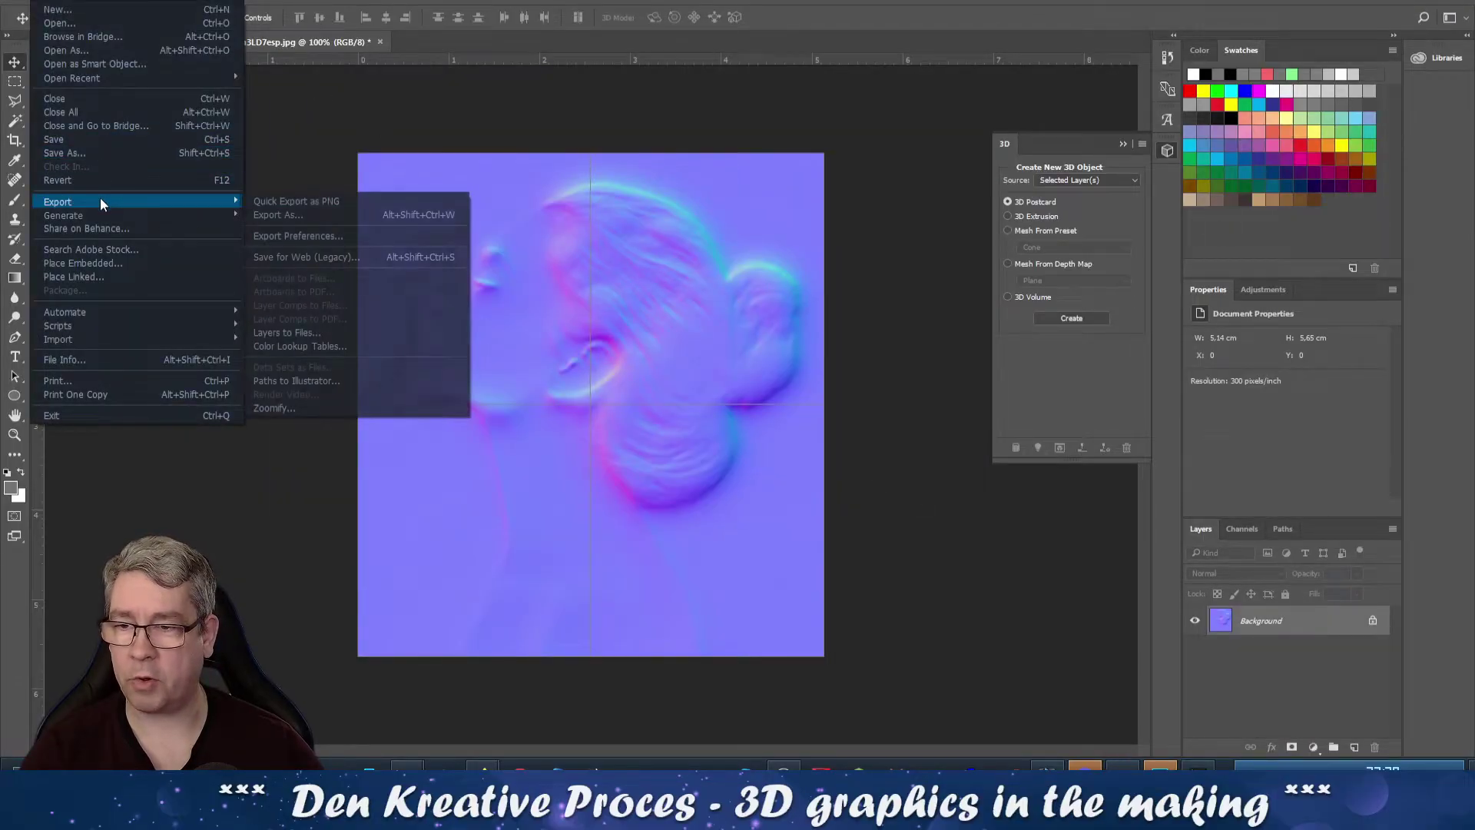
{"action": "left_click", "coordinate": [317, 200]}
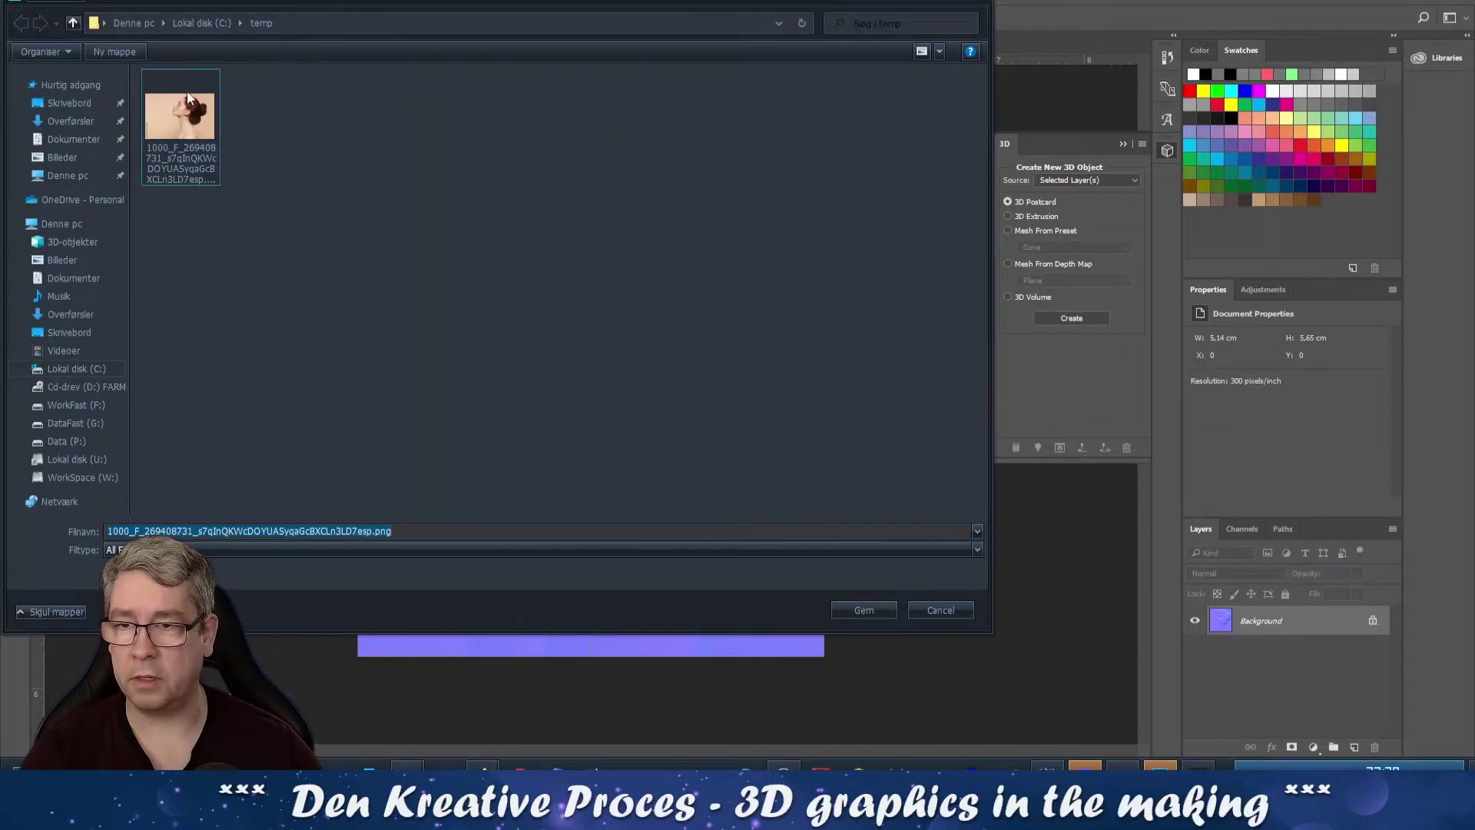
{"action": "left_click", "coordinate": [377, 531]}
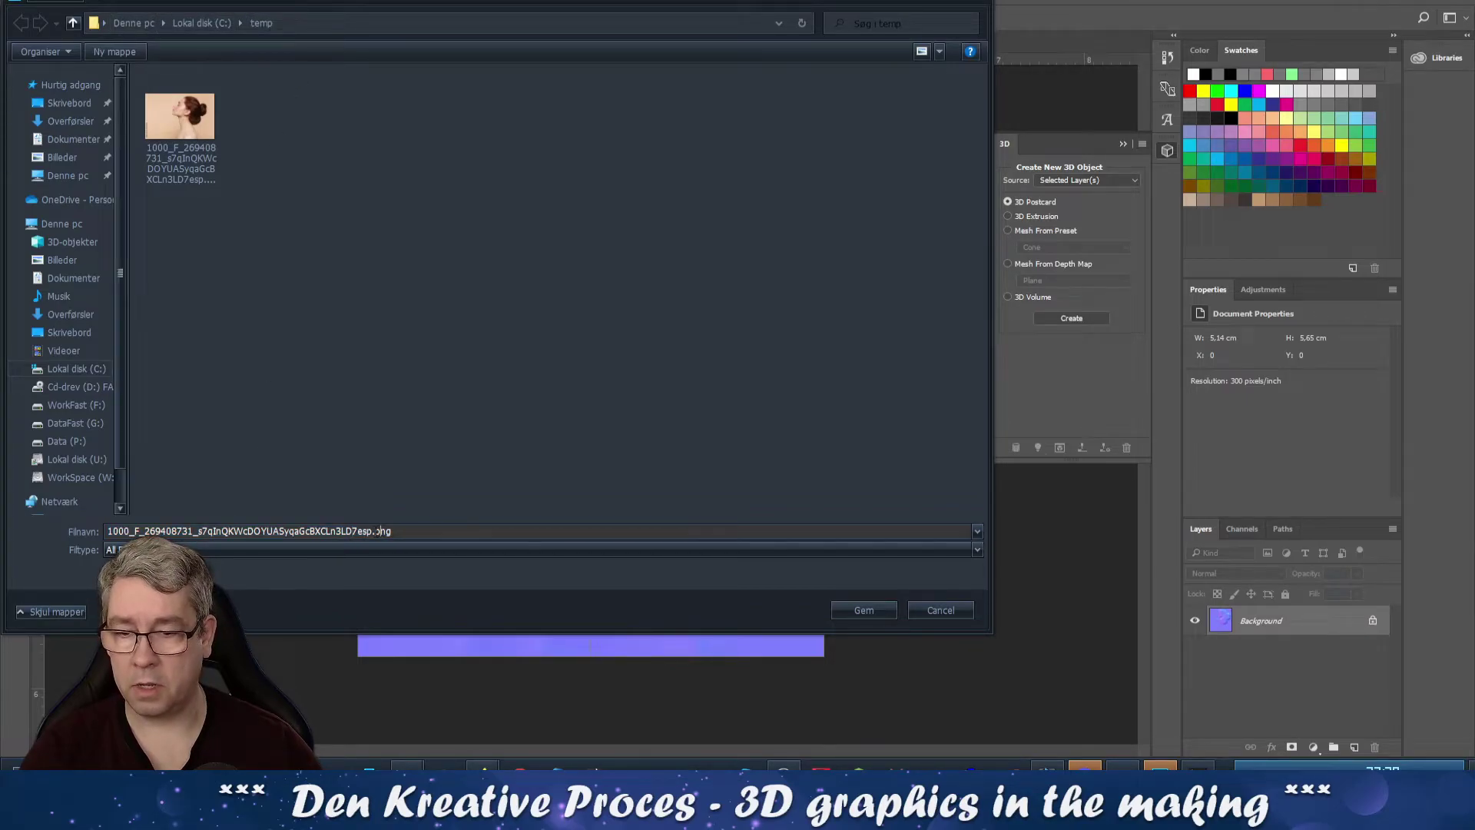
{"action": "key", "text": "BackSpace"}
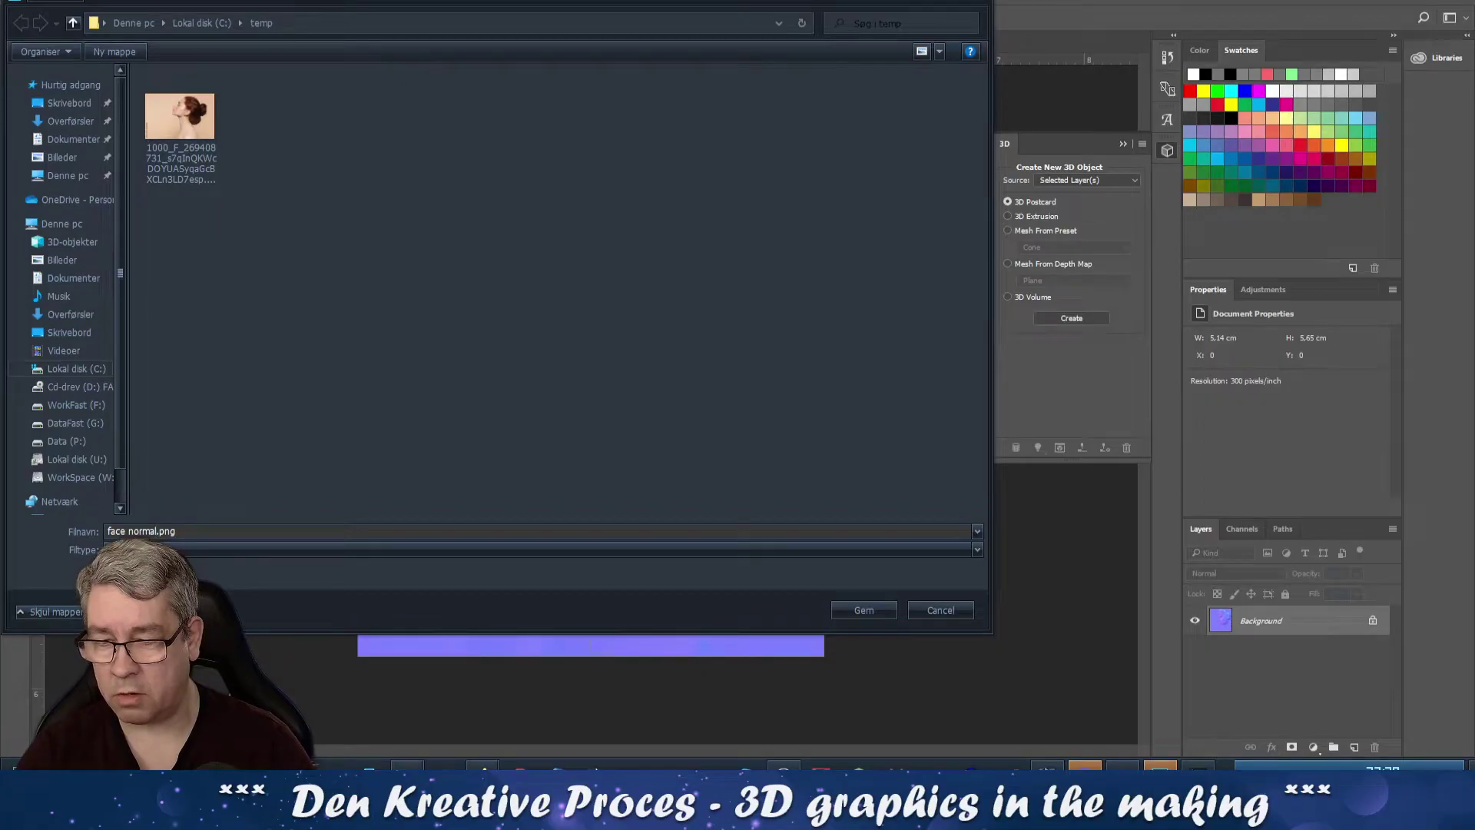
{"action": "key", "text": "Return"}
Switch to Blender and UV-map the card's entire mesh with Project from View in the front orthographic view
{"action": "left_click", "coordinate": [1402, 1]}
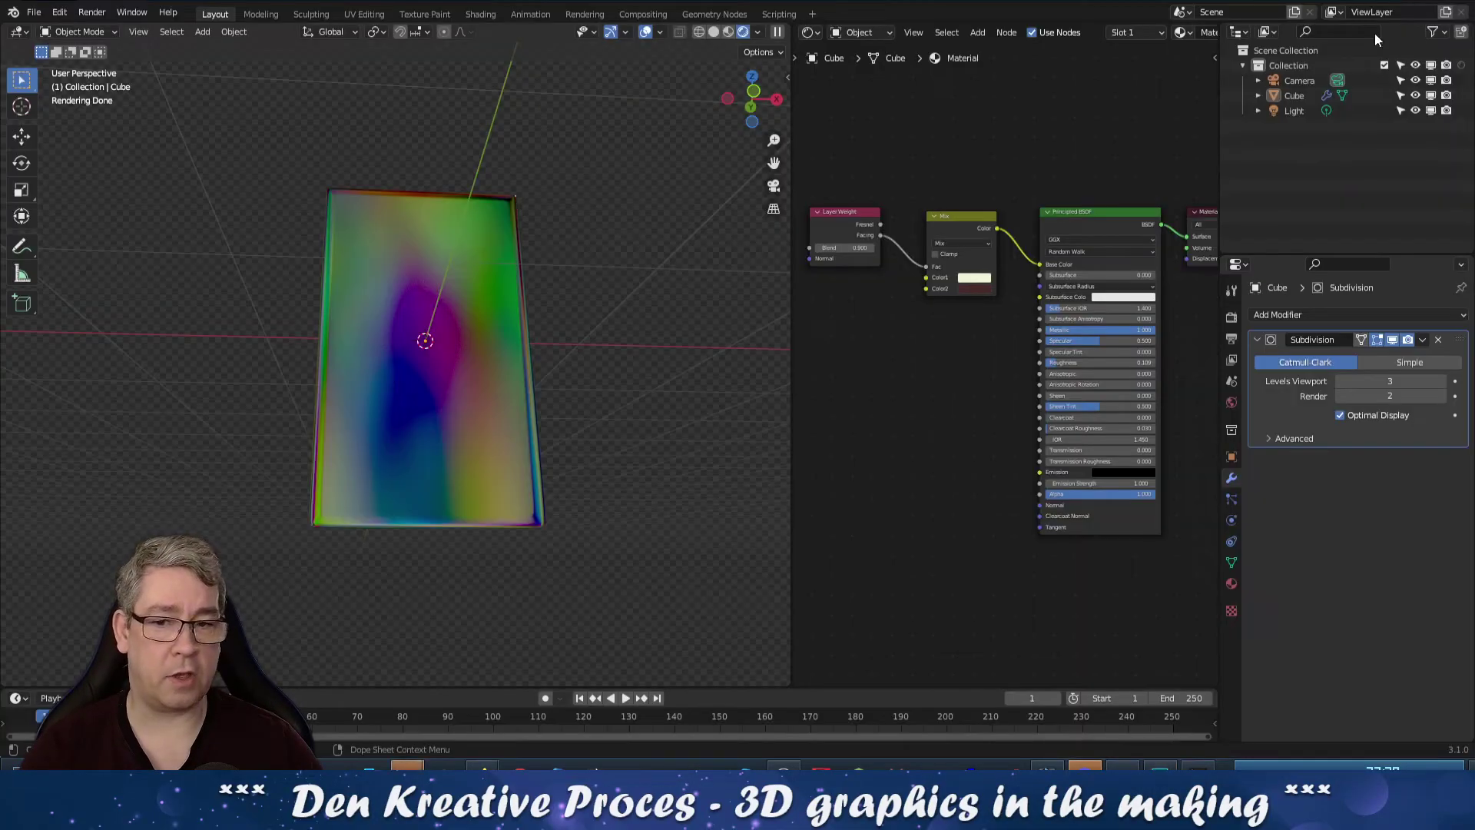
{"action": "middle_click_drag", "start_coordinate": [647, 372], "coordinate": [643, 395]}
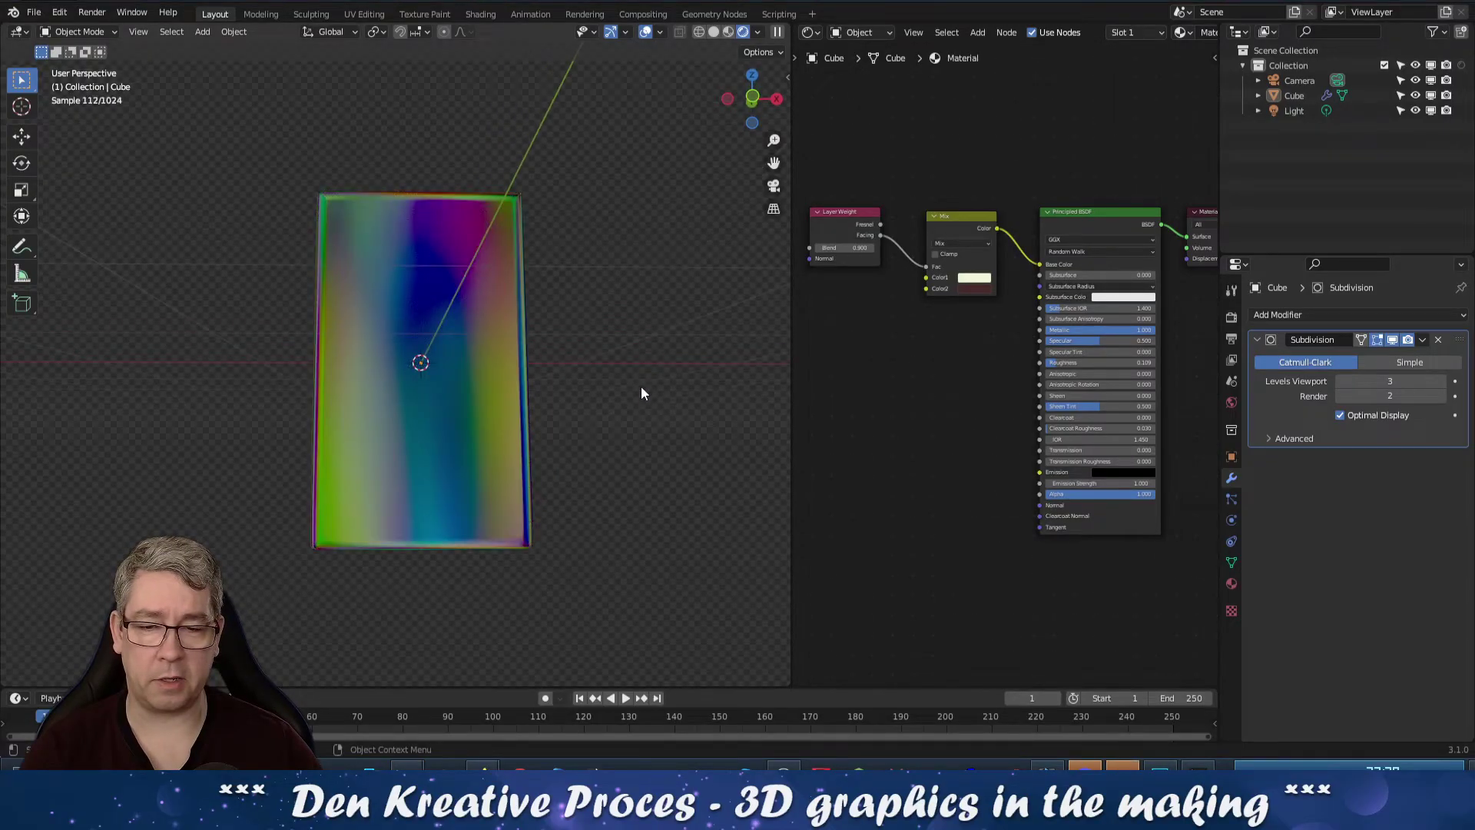
{"action": "key", "text": "KP_1"}
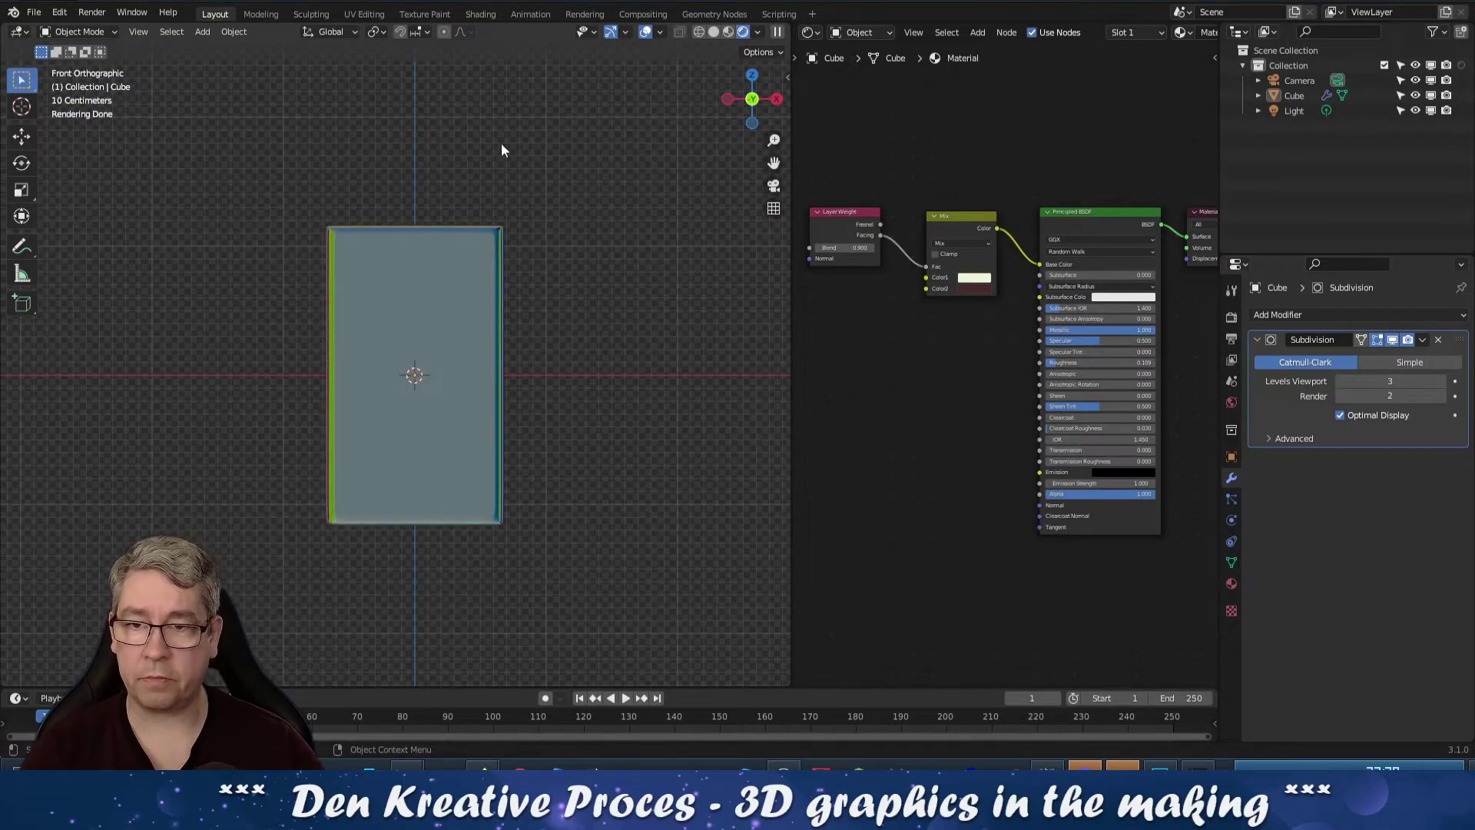
{"action": "key", "text": "Tab"}
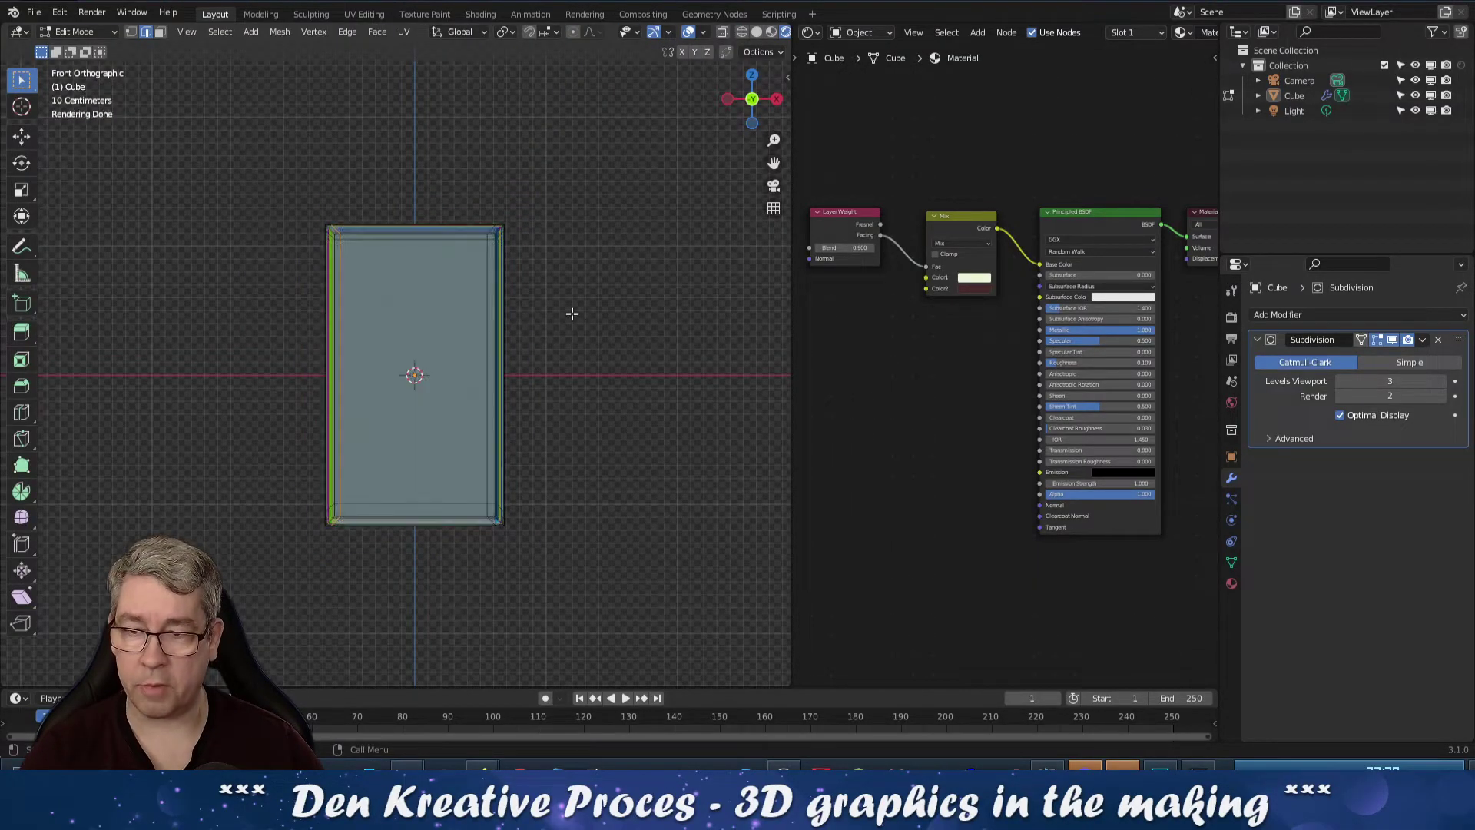
{"action": "left_click", "coordinate": [313, 189]}
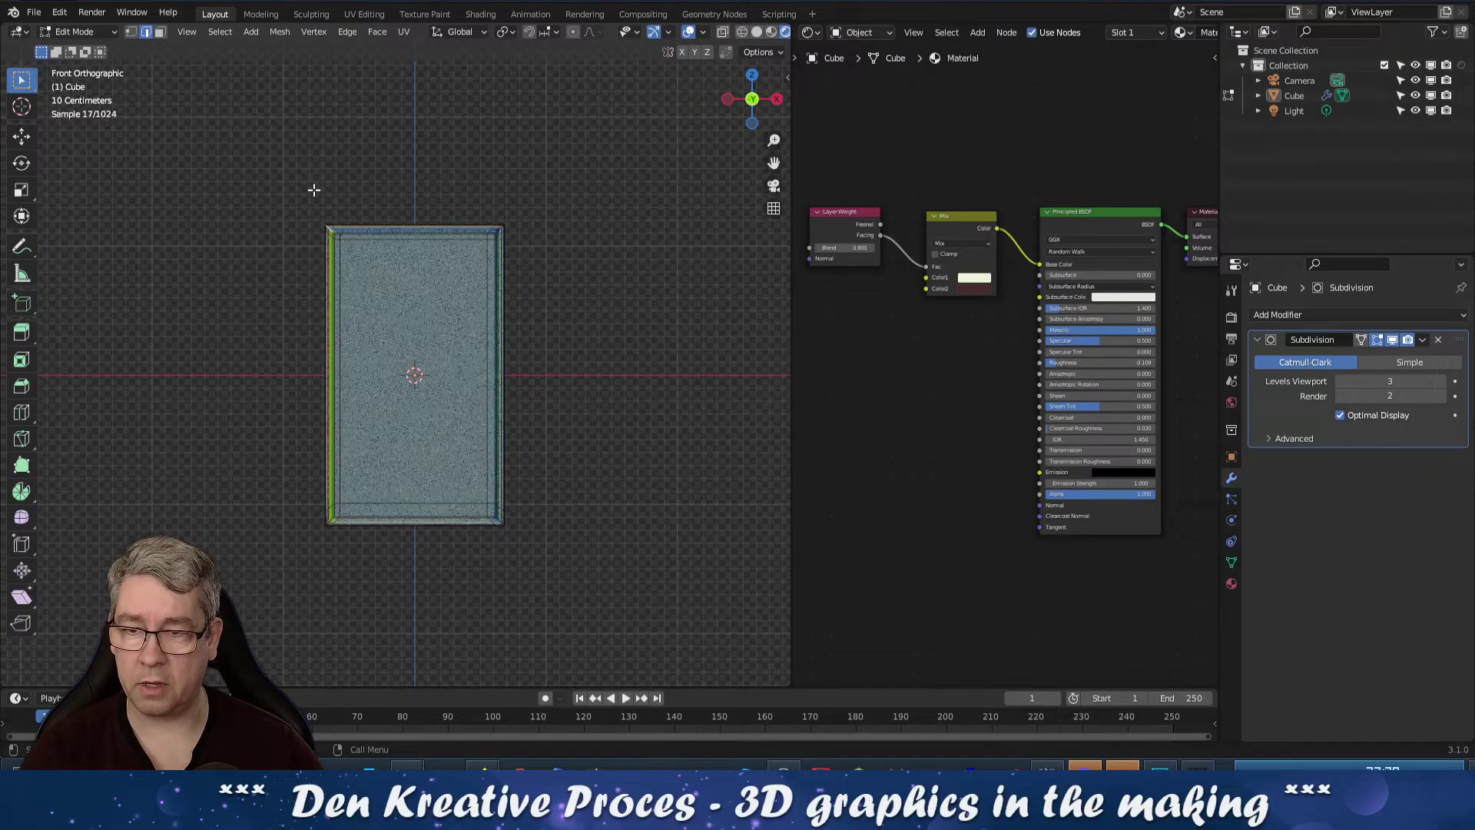
{"action": "key", "text": "a"}
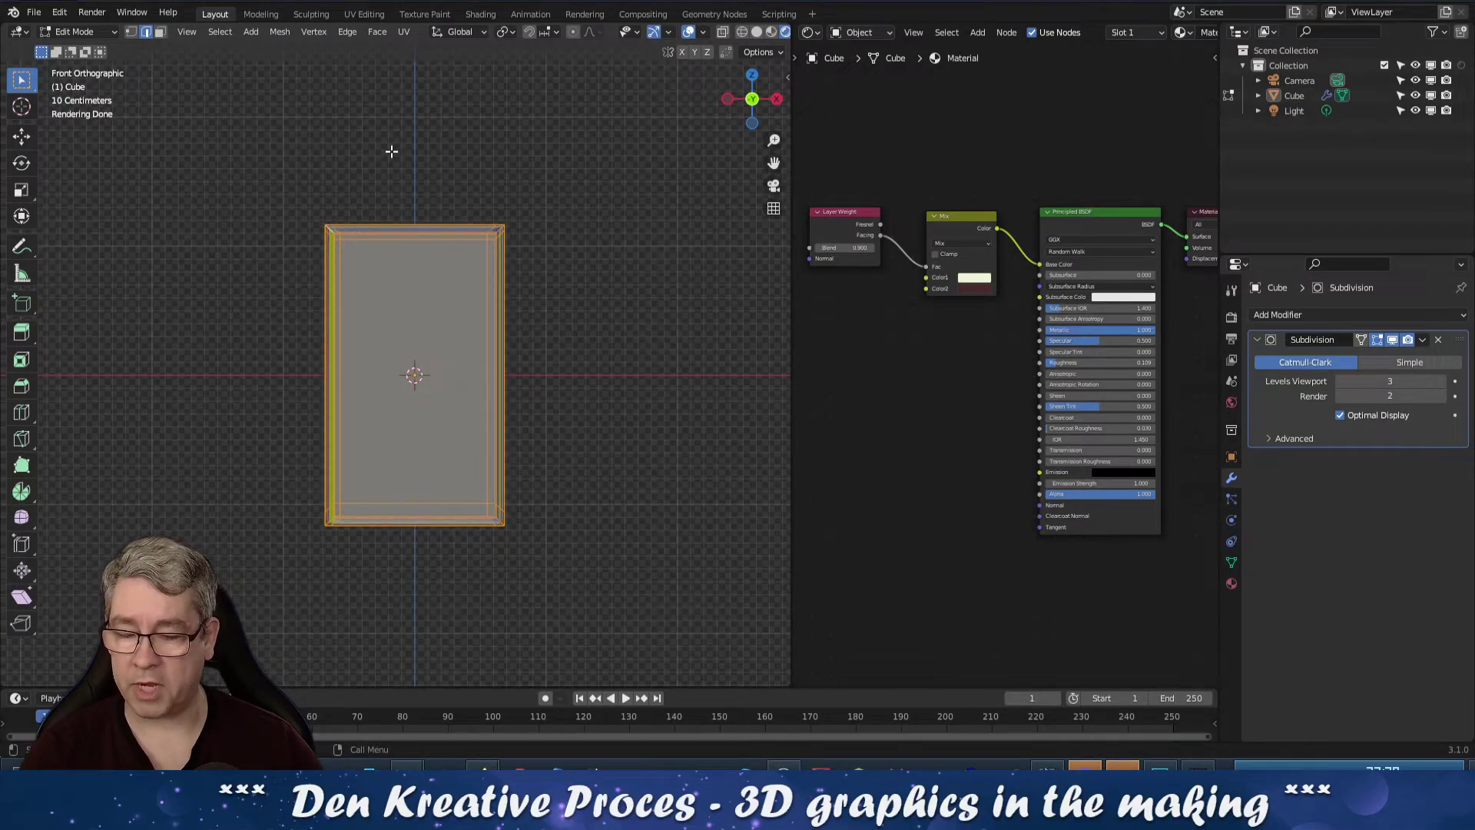
{"action": "left_click", "coordinate": [404, 33]}
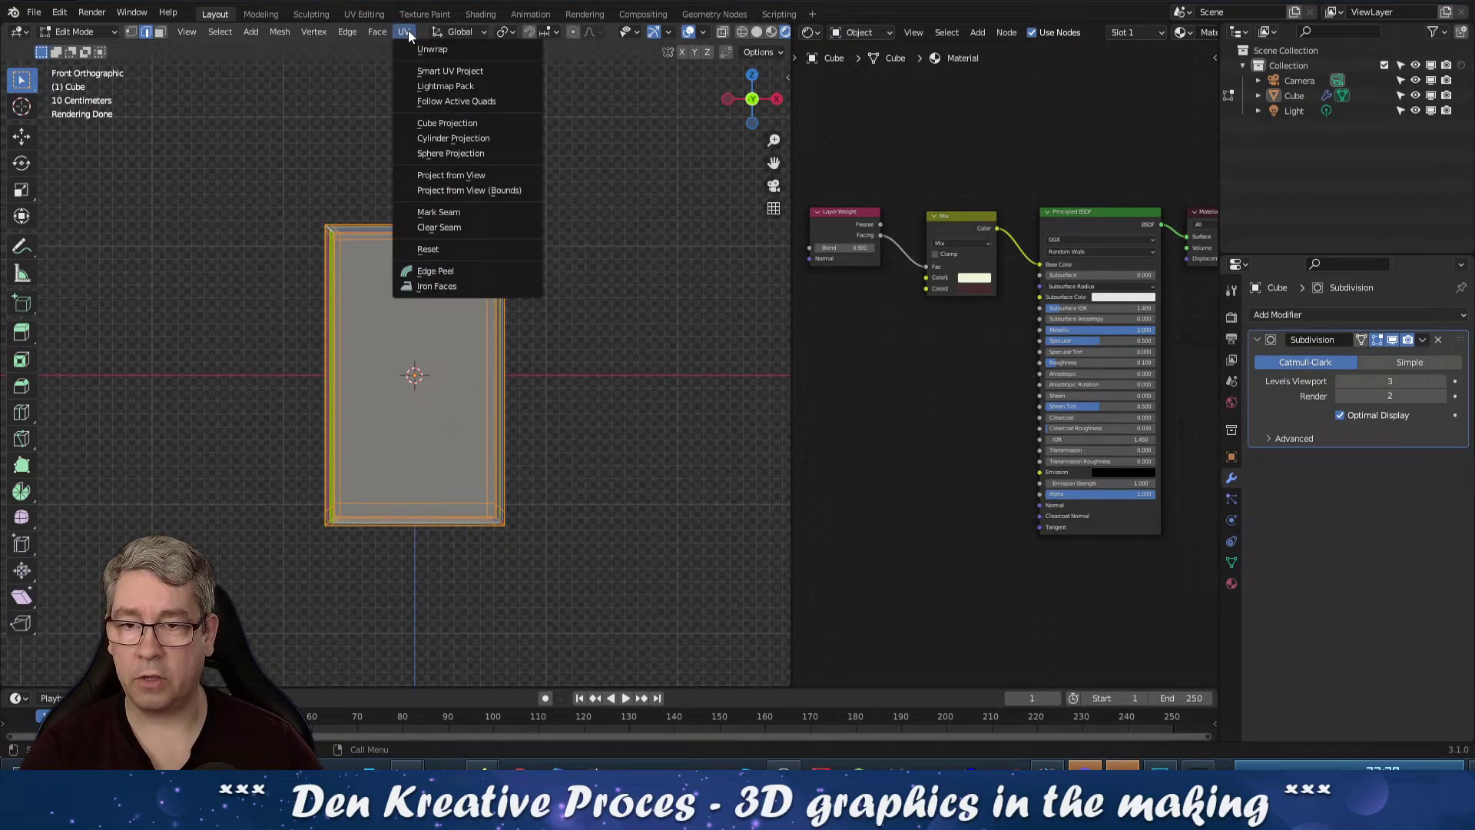
{"action": "left_click", "coordinate": [485, 175]}
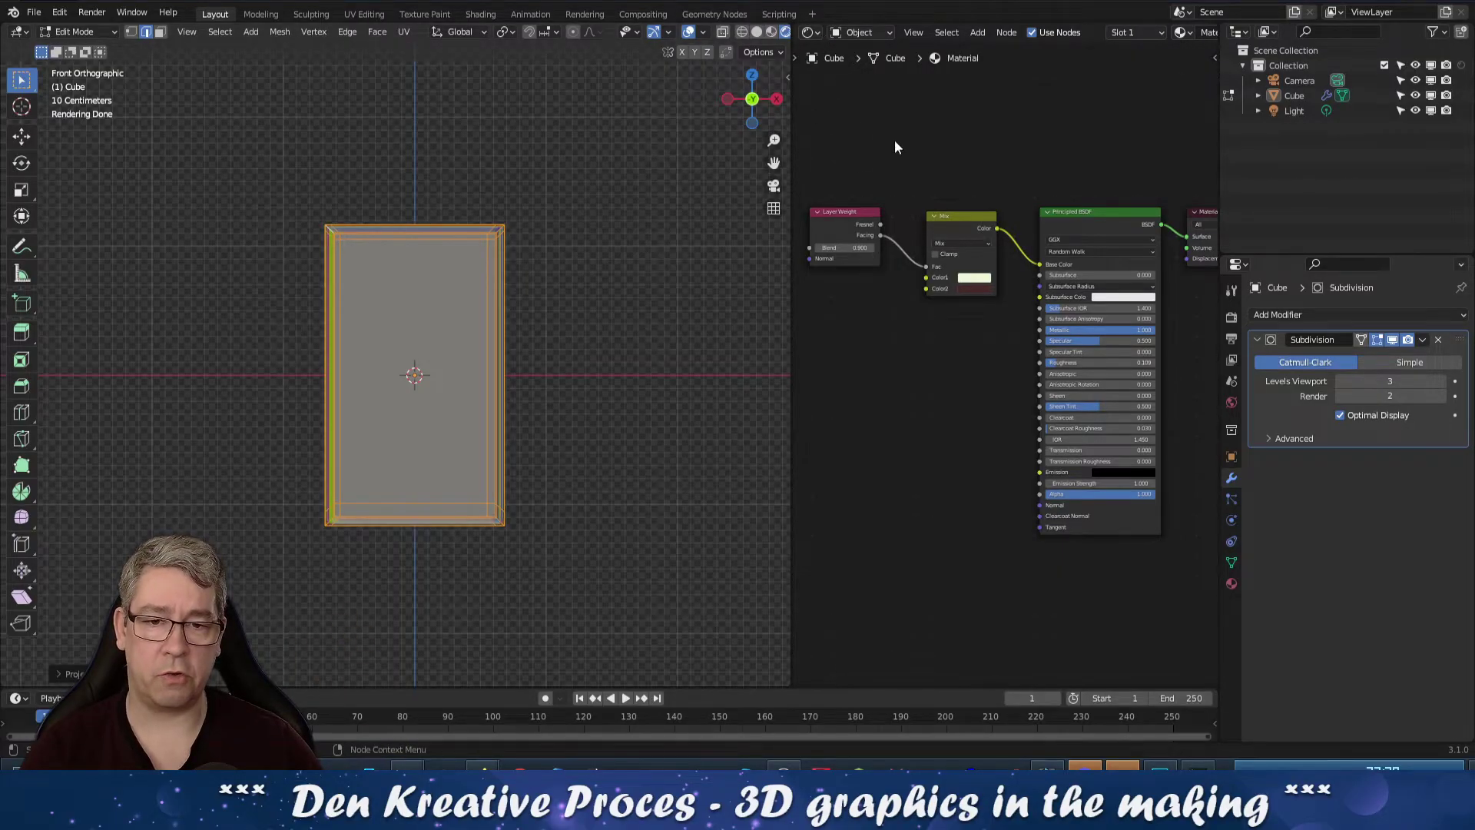
Add an Image Texture node to the card's material and place it below the Layer Weight node
{"action": "middle_click_drag", "start_coordinate": [892, 141], "coordinate": [933, 155]}
{"action": "left_click", "coordinate": [978, 34]}
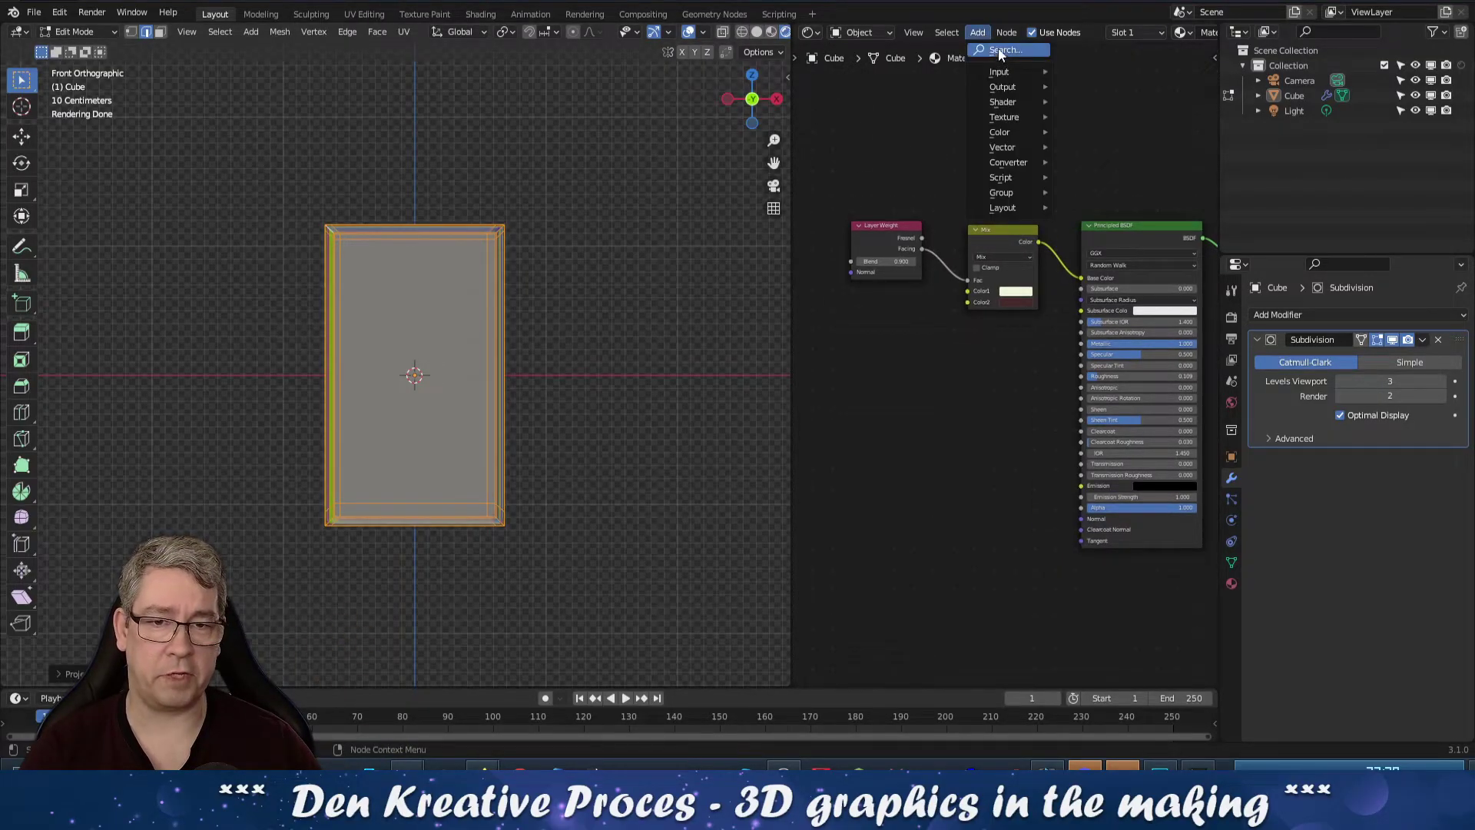
{"action": "left_click", "coordinate": [1000, 51]}
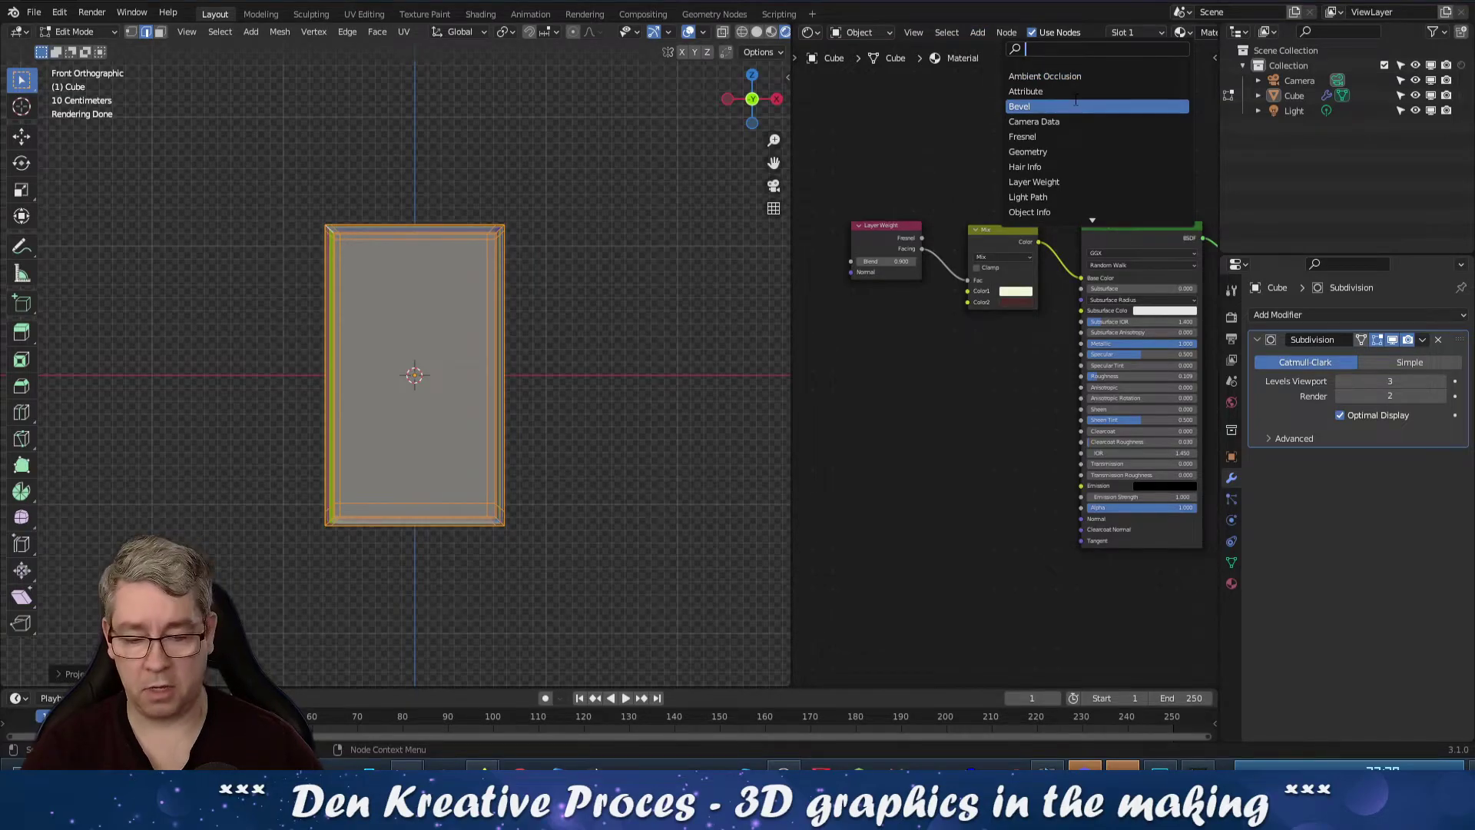
{"action": "type", "text": "image"}
{"action": "key", "text": "Return"}
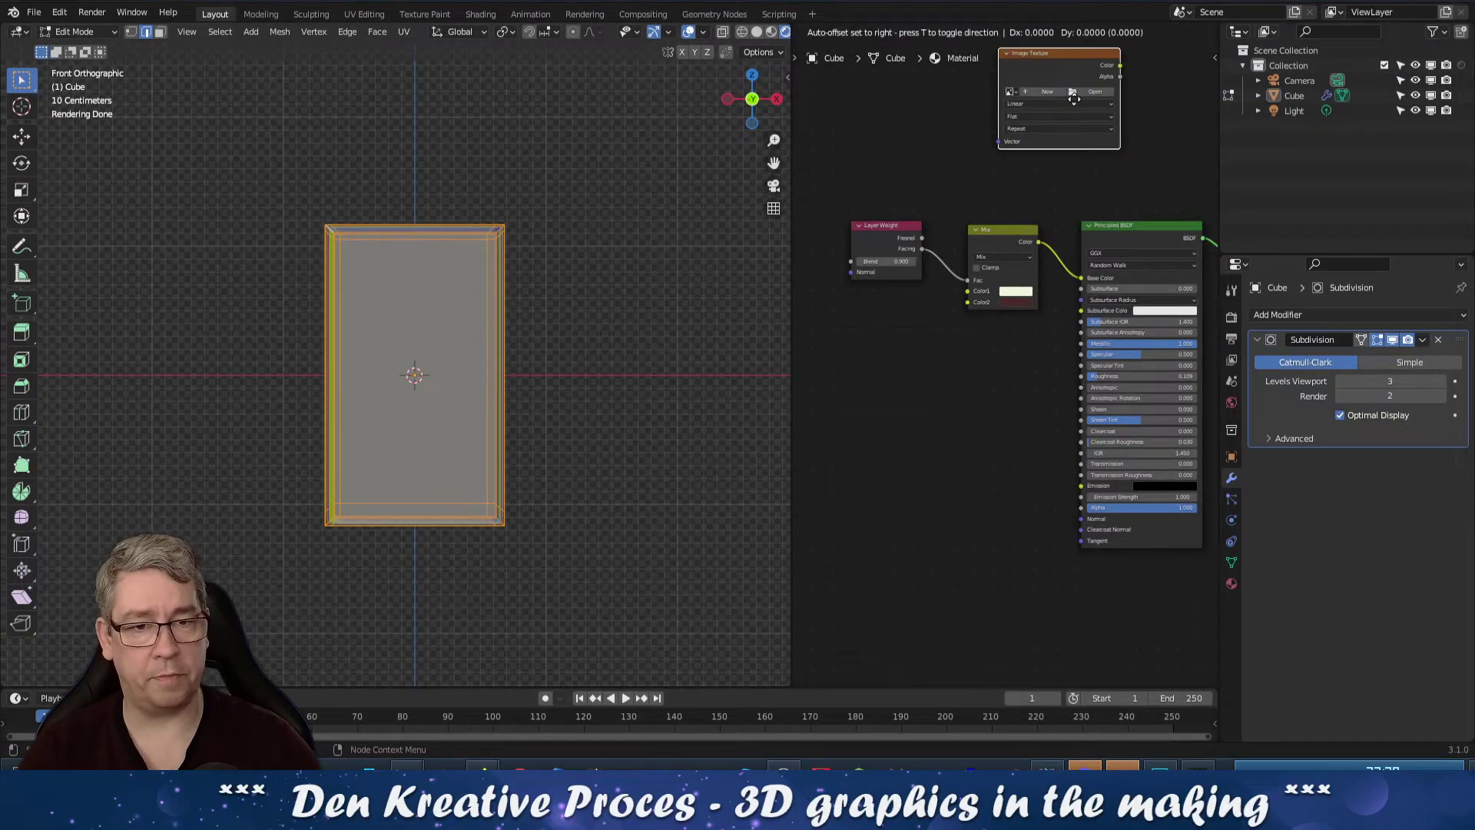
{"action": "left_click", "coordinate": [942, 437]}
{"action": "left_click_drag", "start_coordinate": [926, 400], "coordinate": [875, 454]}
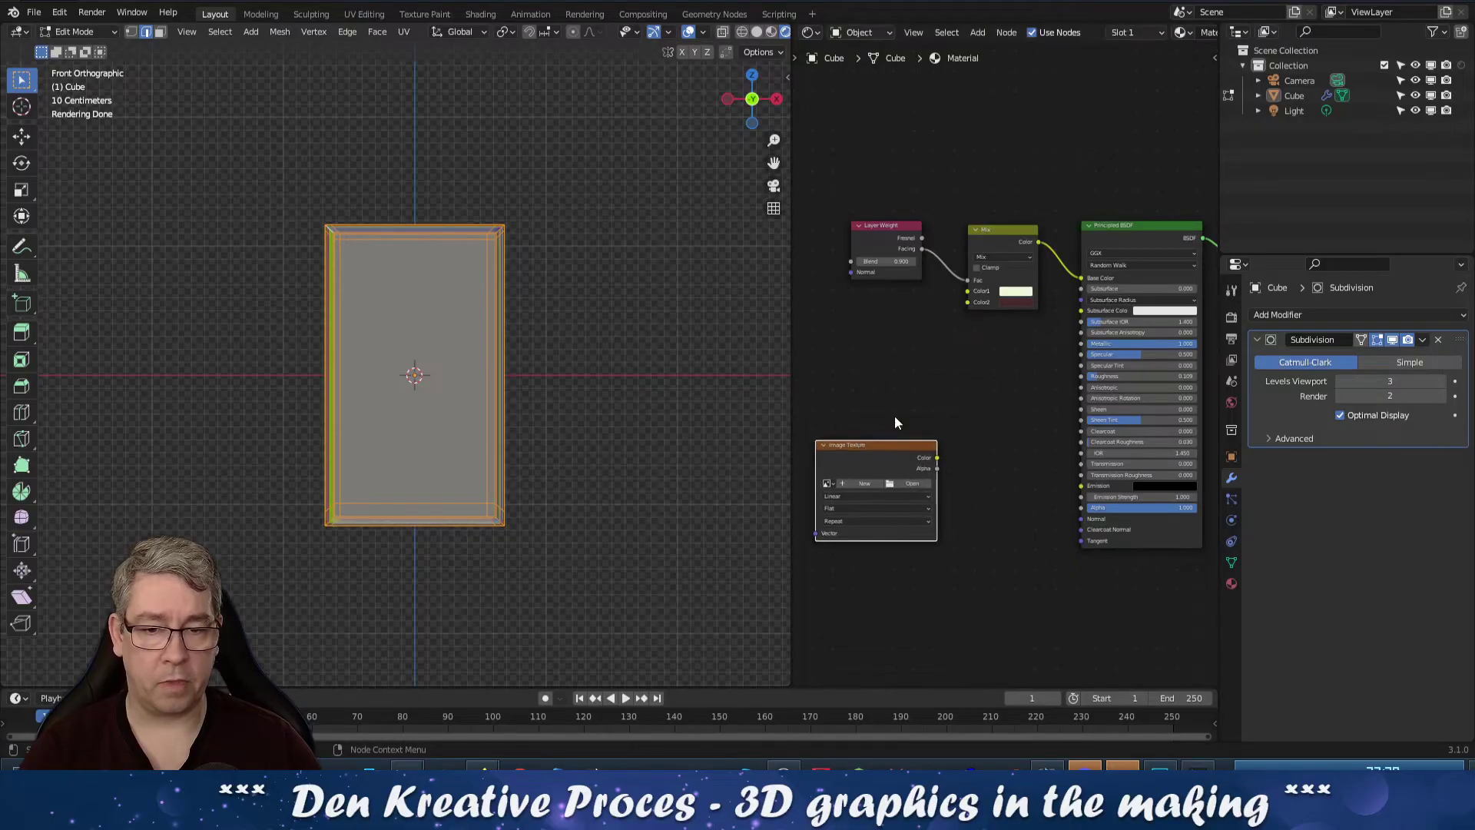
Add a Normal Map node between the Image Texture and Principled BSDF nodes
{"action": "key", "text": "shift+a"}
{"action": "type", "text": "no"}
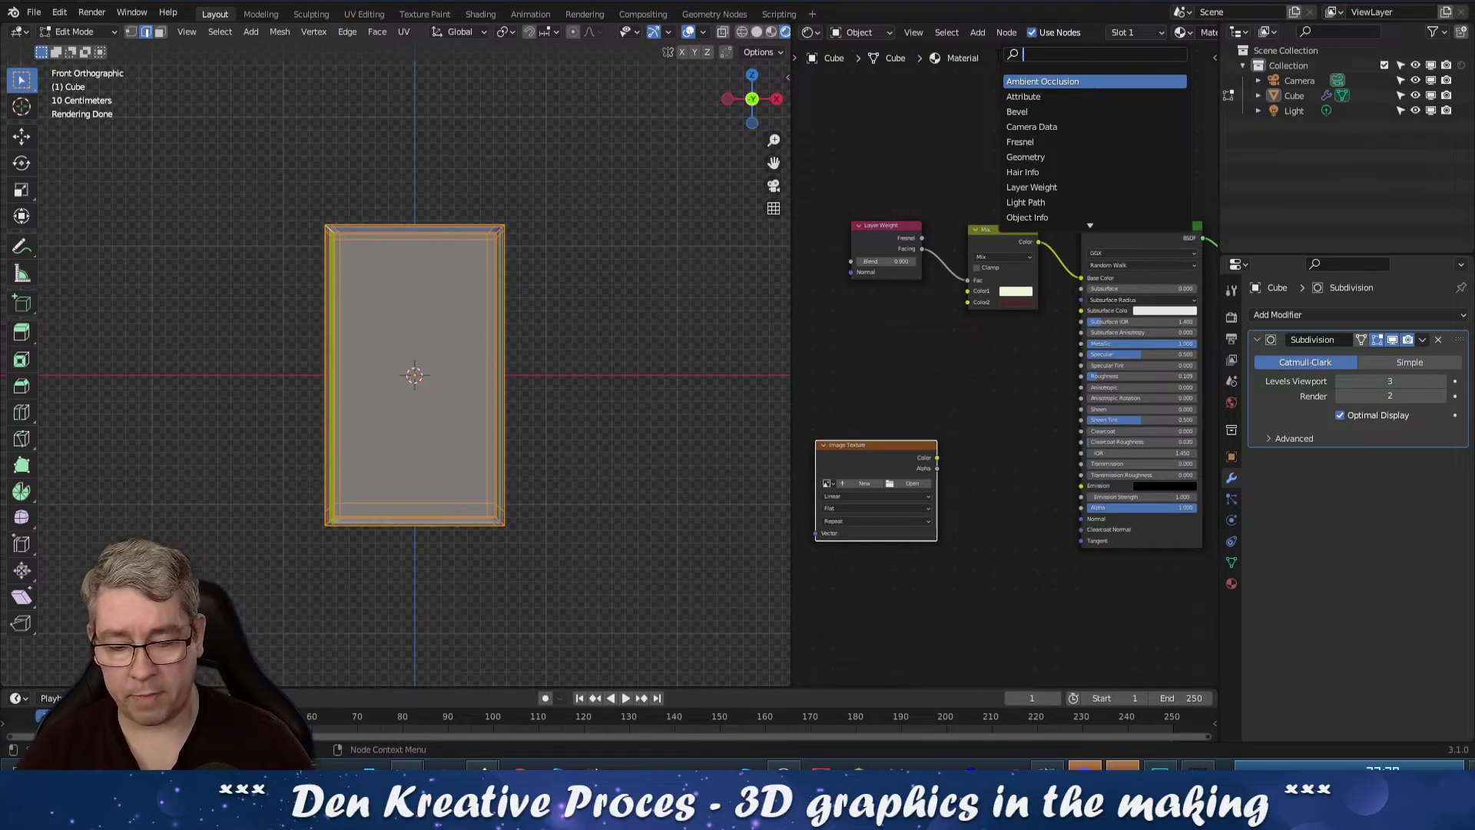
{"action": "type", "text": "rma"}
{"action": "key", "text": "Down"}
{"action": "key", "text": "Return"}
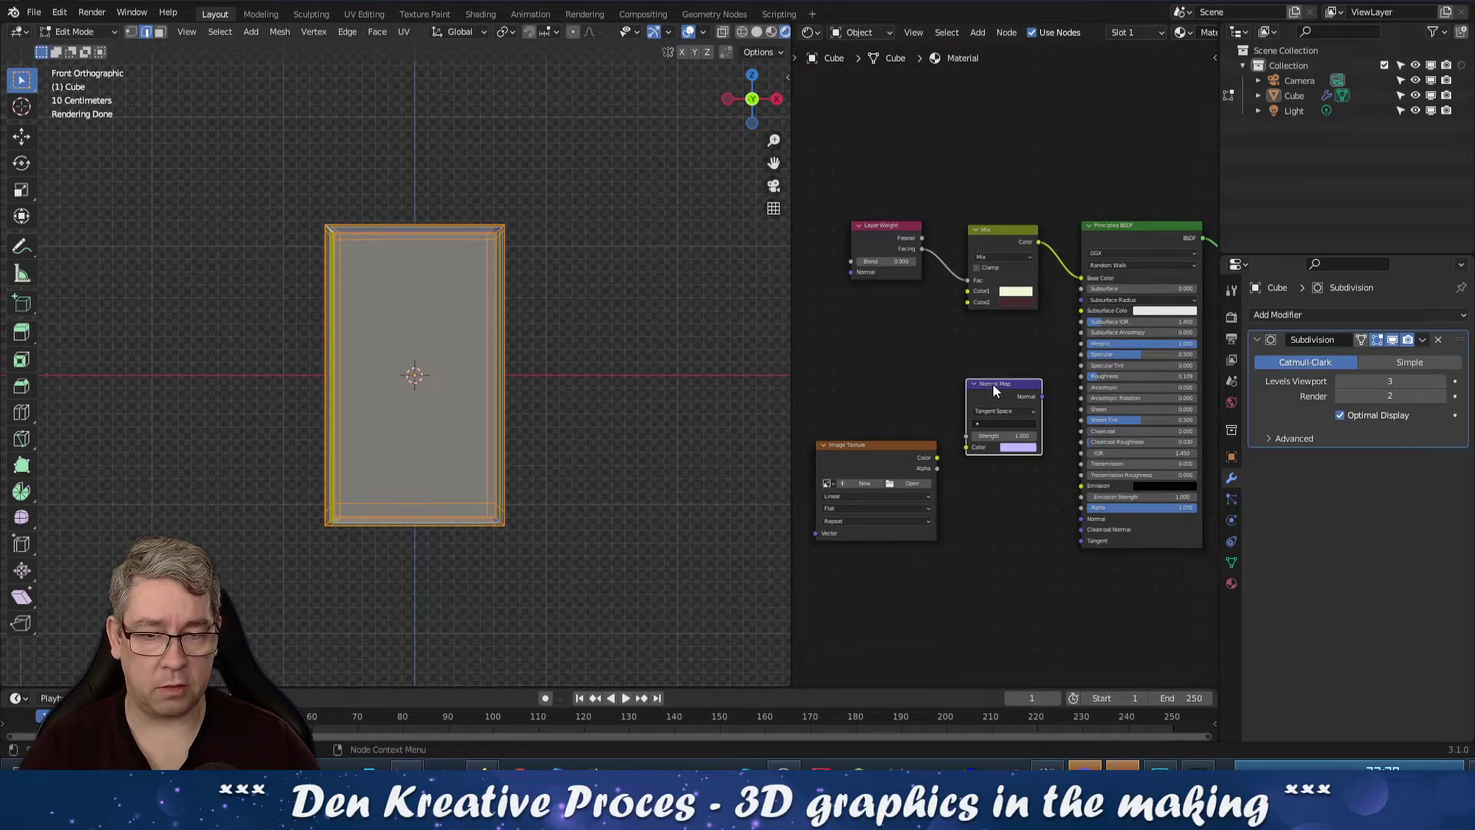
{"action": "left_click", "coordinate": [995, 488]}
Load face normal.png from C:\temp into the Image Texture node and connect its Color output to the Normal Map's Color input
{"action": "scroll", "coordinate": [907, 416], "scroll_direction": "down", "scroll_amount": 2, "text": "shift"}
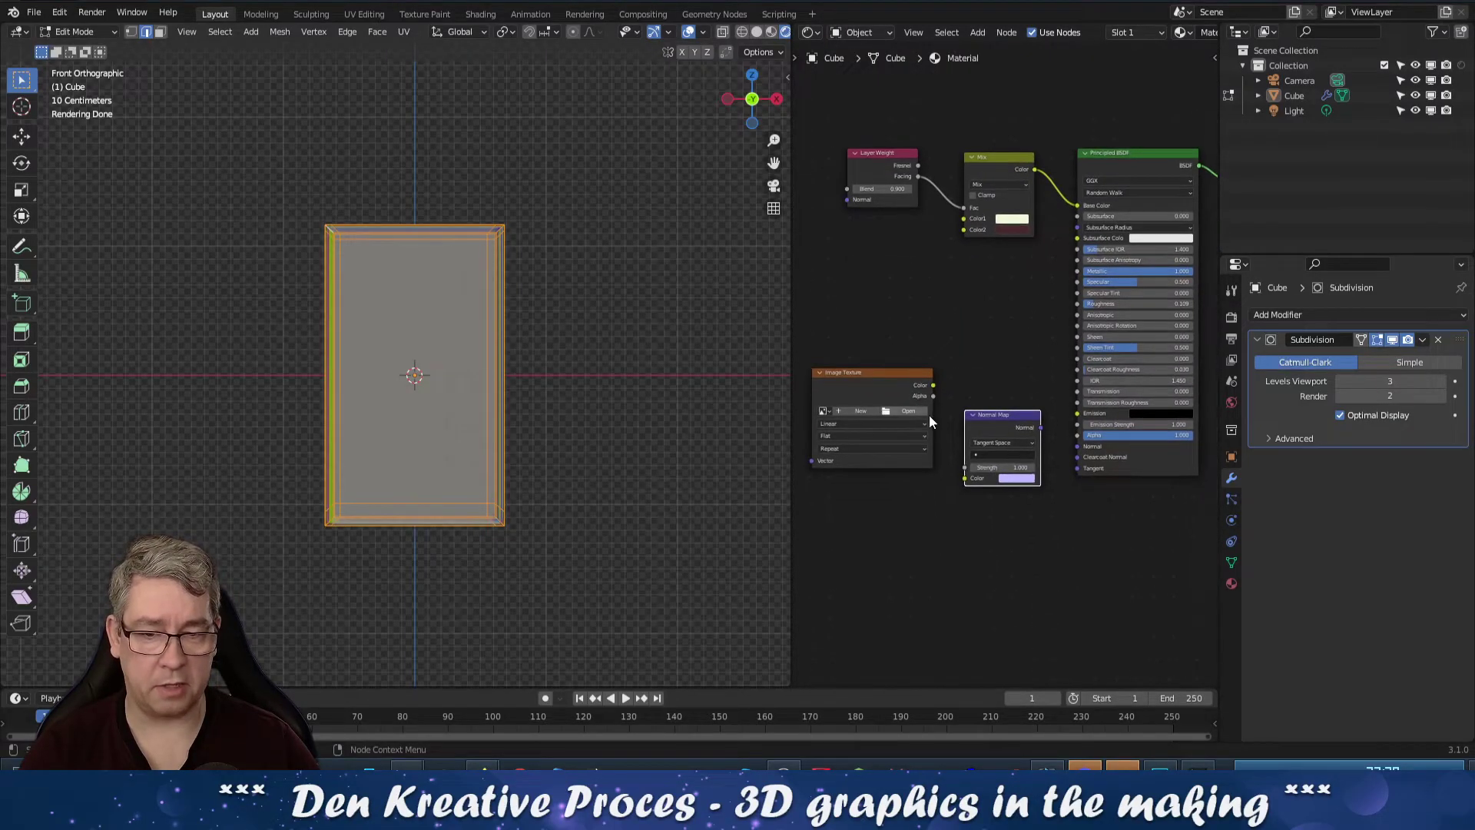
{"action": "left_click", "coordinate": [920, 410]}
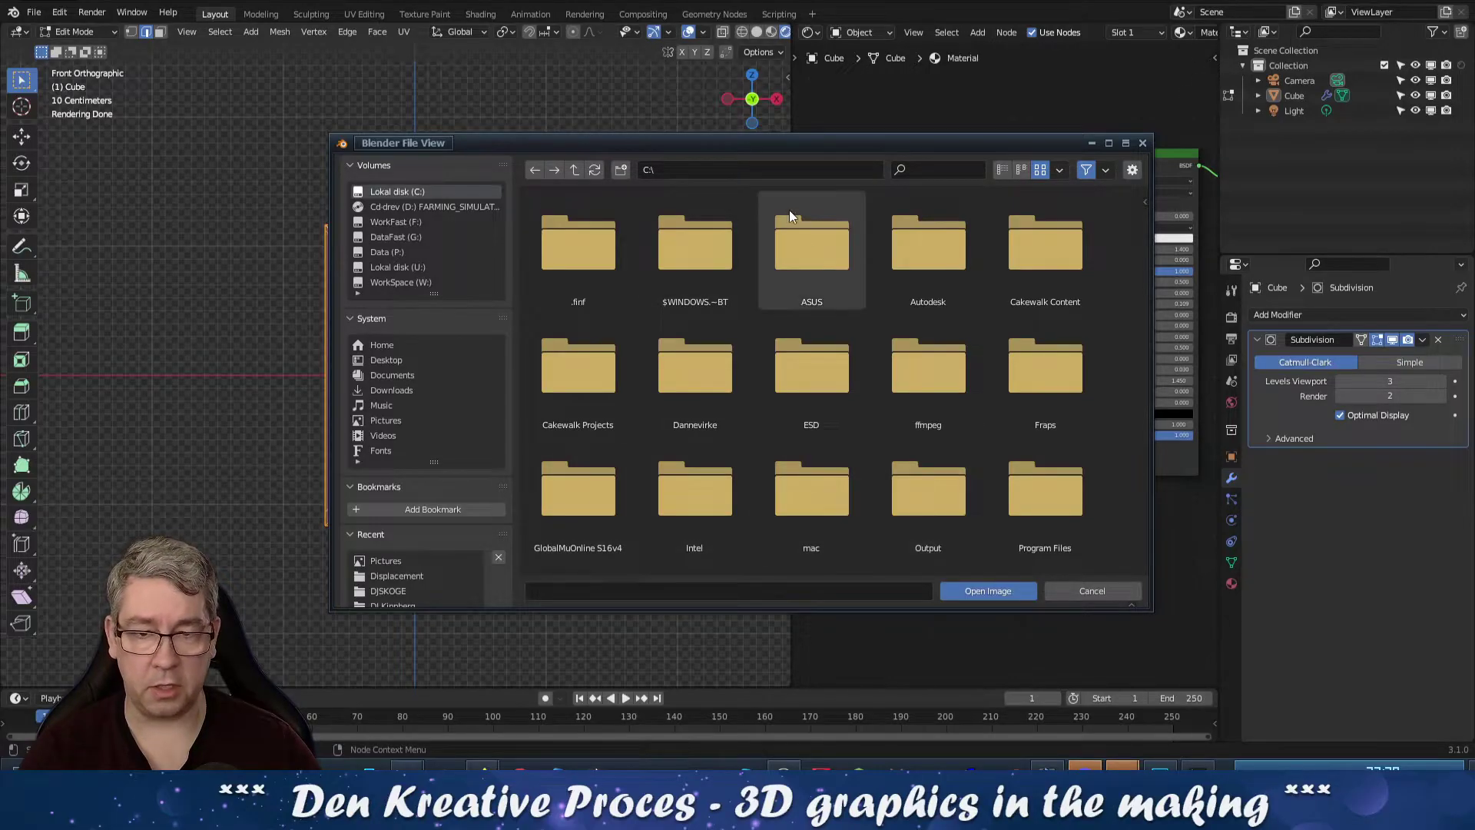
{"action": "left_click", "coordinate": [938, 170]}
{"action": "type", "text": "te"}
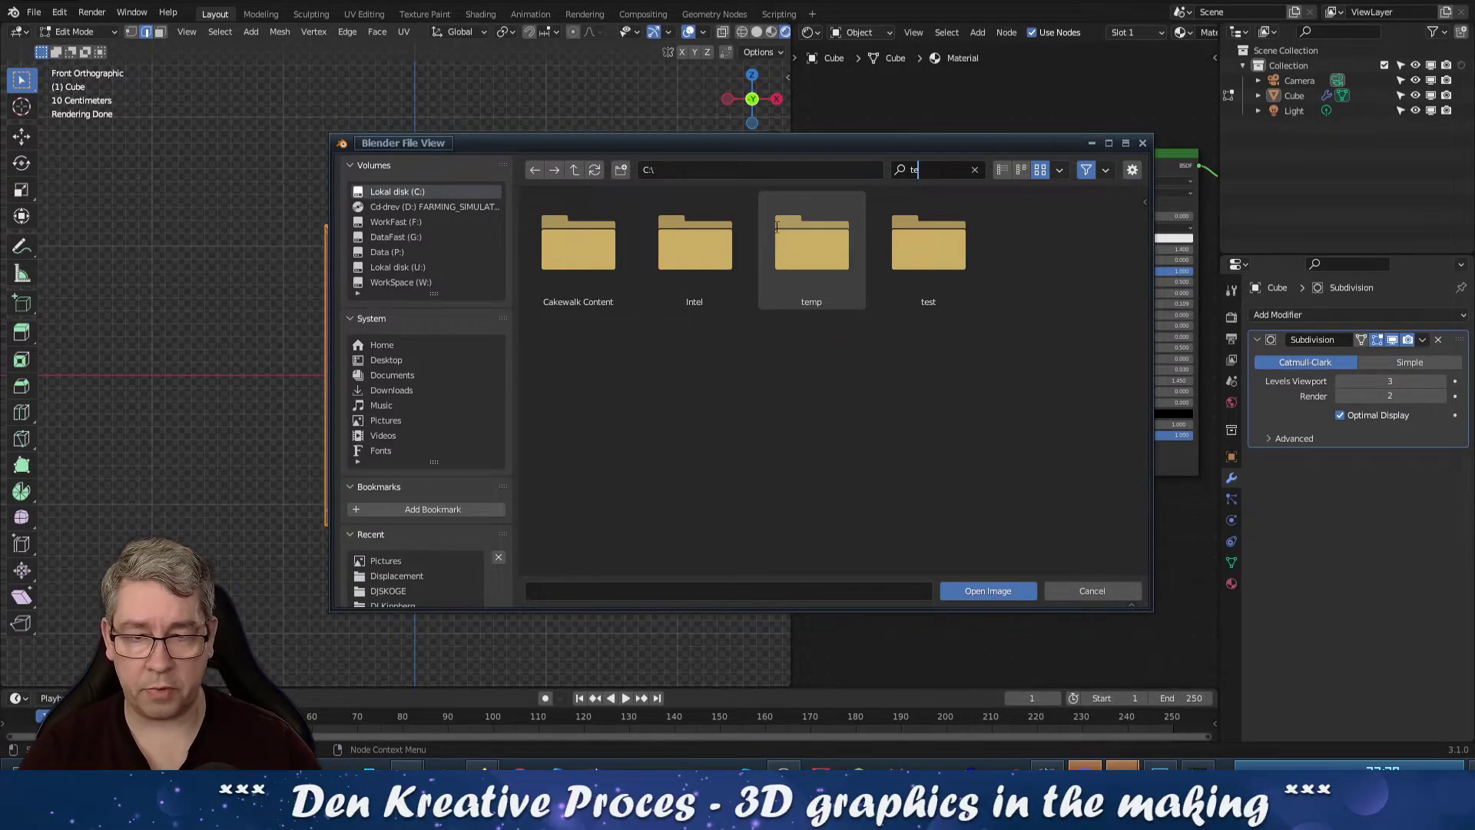
{"action": "double_click", "coordinate": [824, 269]}
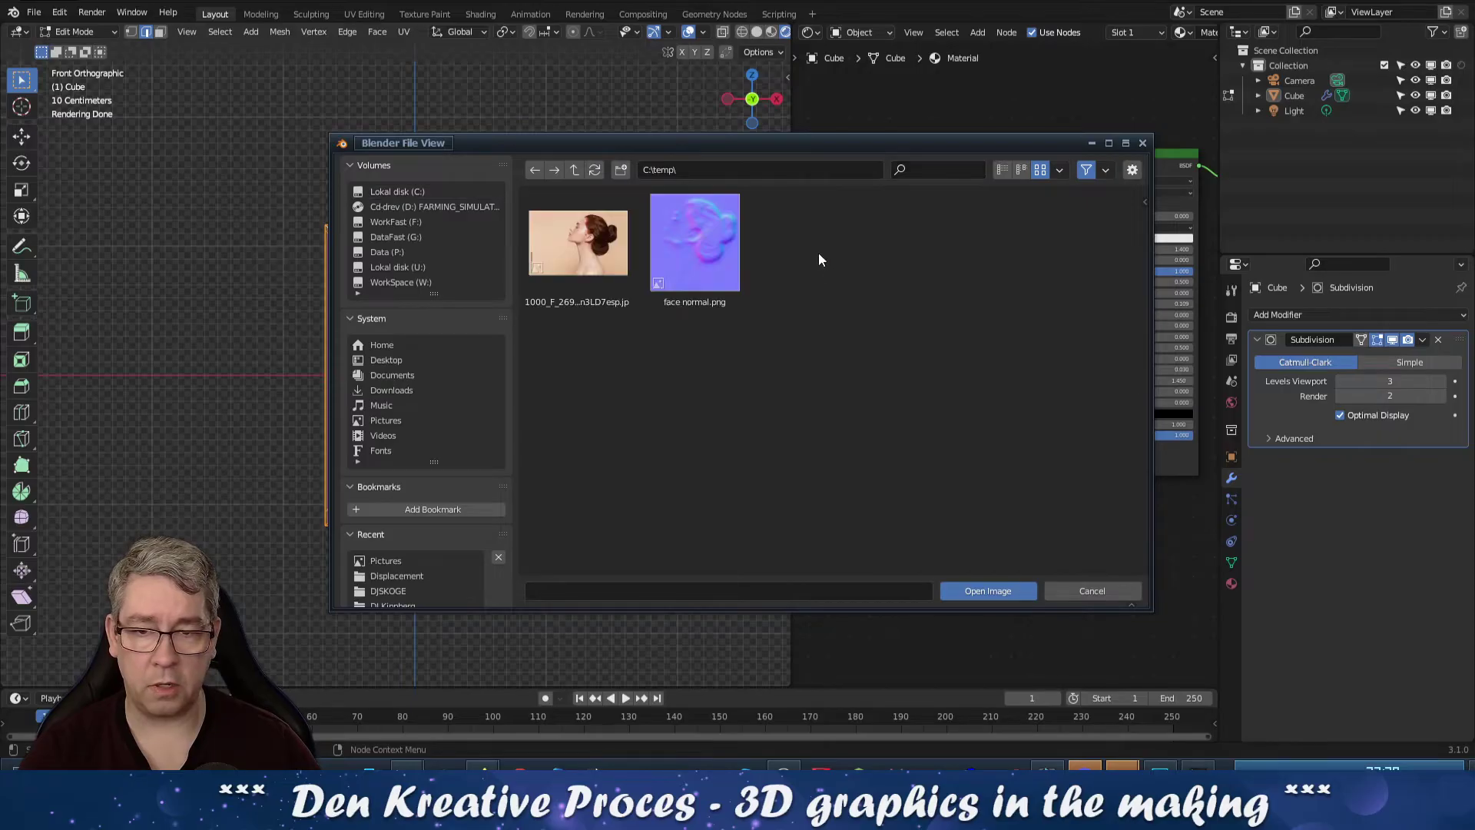
{"action": "double_click", "coordinate": [716, 262]}
{"action": "left_click_drag", "start_coordinate": [933, 385], "coordinate": [943, 389]}
{"action": "left_click_drag", "start_coordinate": [936, 458], "coordinate": [965, 478]}
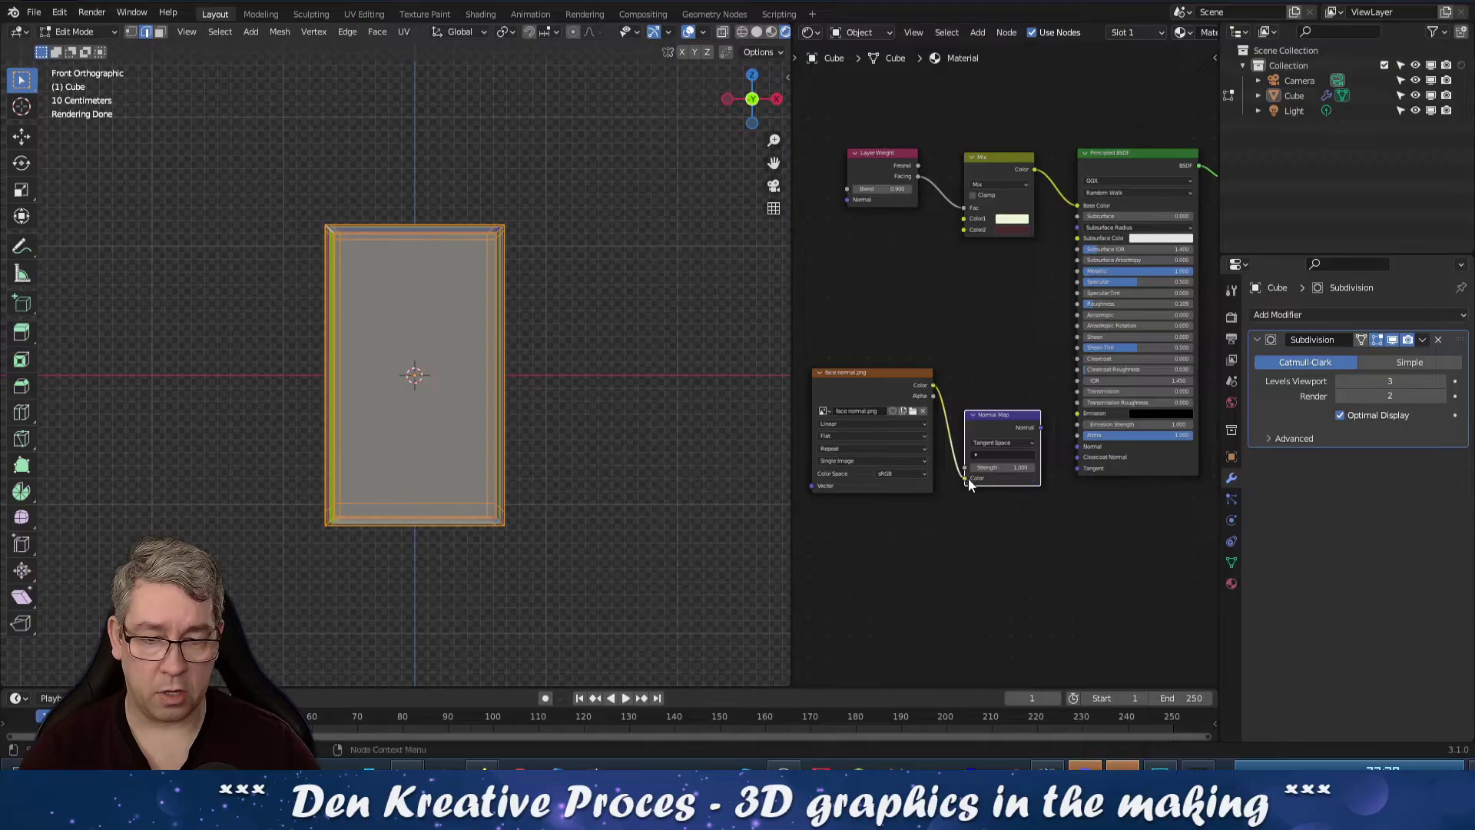
Connect the Normal Map's output to the Principled BSDF's Normal input and set the face image's color space to Non-Color
{"action": "left_click_drag", "start_coordinate": [994, 418], "coordinate": [1078, 452]}
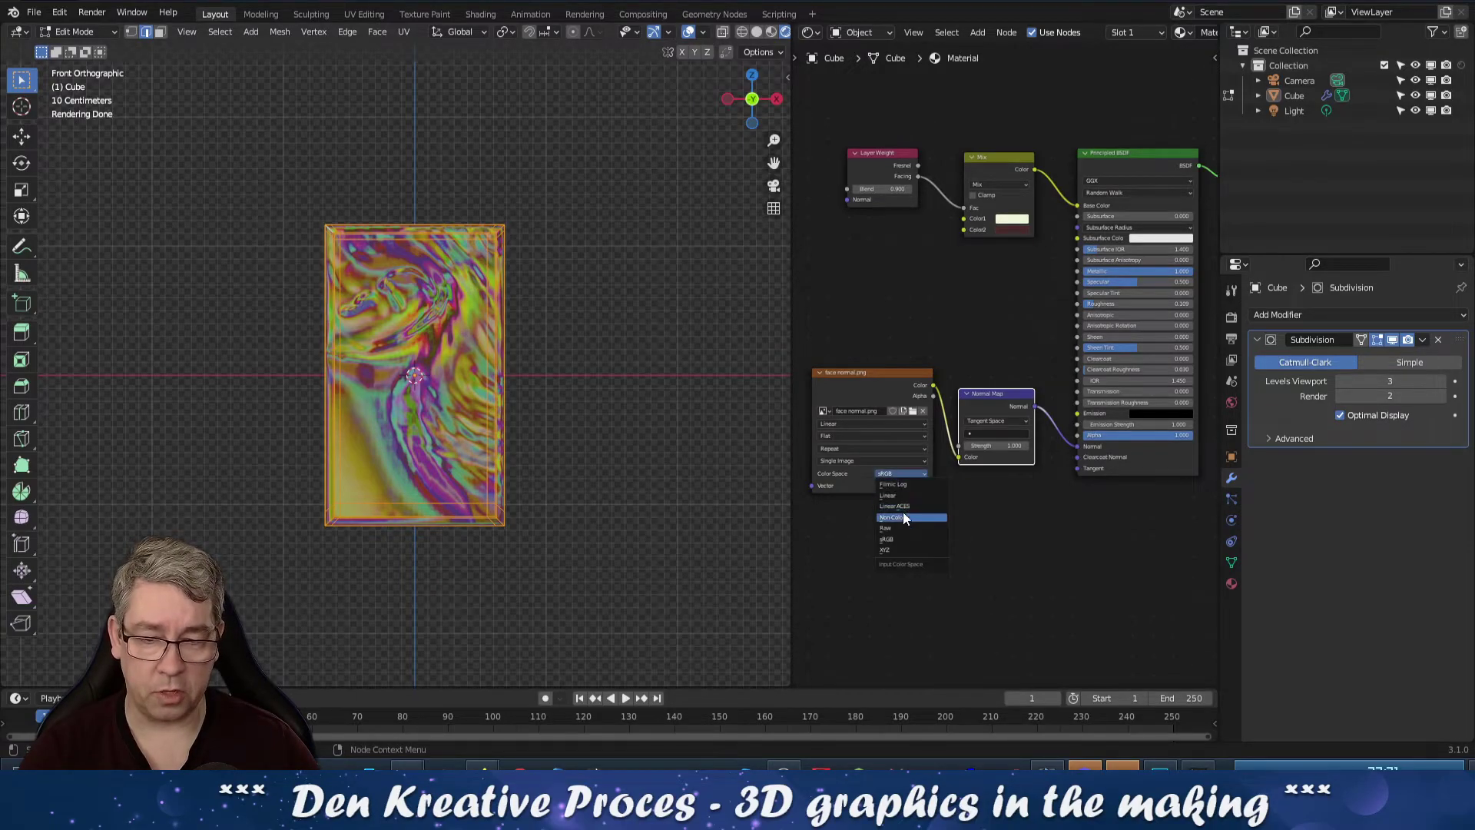
{"action": "left_click", "coordinate": [903, 514]}
{"action": "middle_click_drag", "start_coordinate": [511, 343], "coordinate": [616, 343]}
{"action": "scroll", "coordinate": [514, 339], "scroll_direction": "up", "scroll_amount": 4}
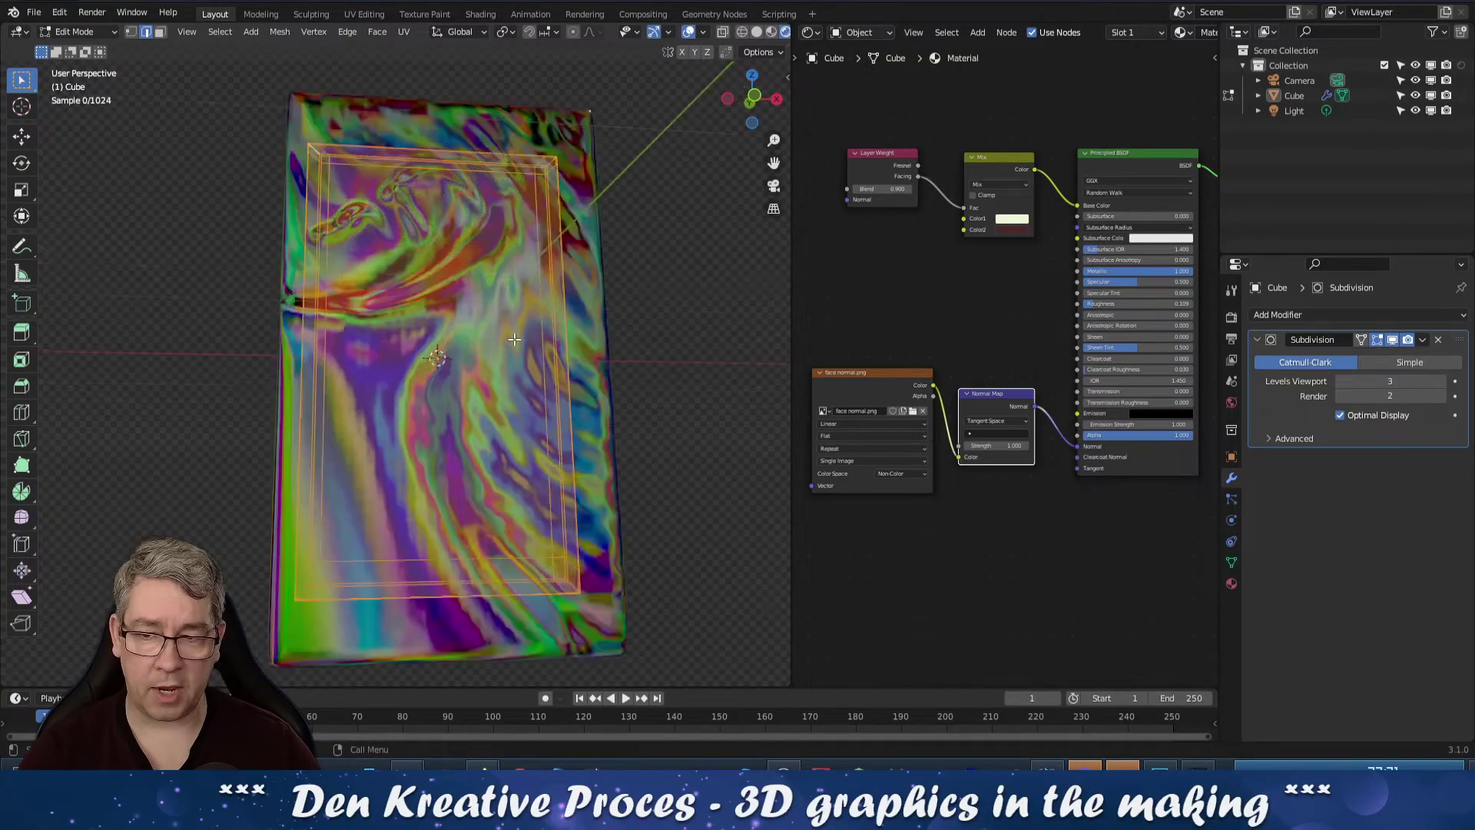
{"action": "scroll", "coordinate": [514, 339], "scroll_direction": "down", "scroll_amount": 3}
Change the Shader Editor area to the UV Editor to show the card's UV layout over the face normal image
{"action": "left_click", "coordinate": [810, 33]}
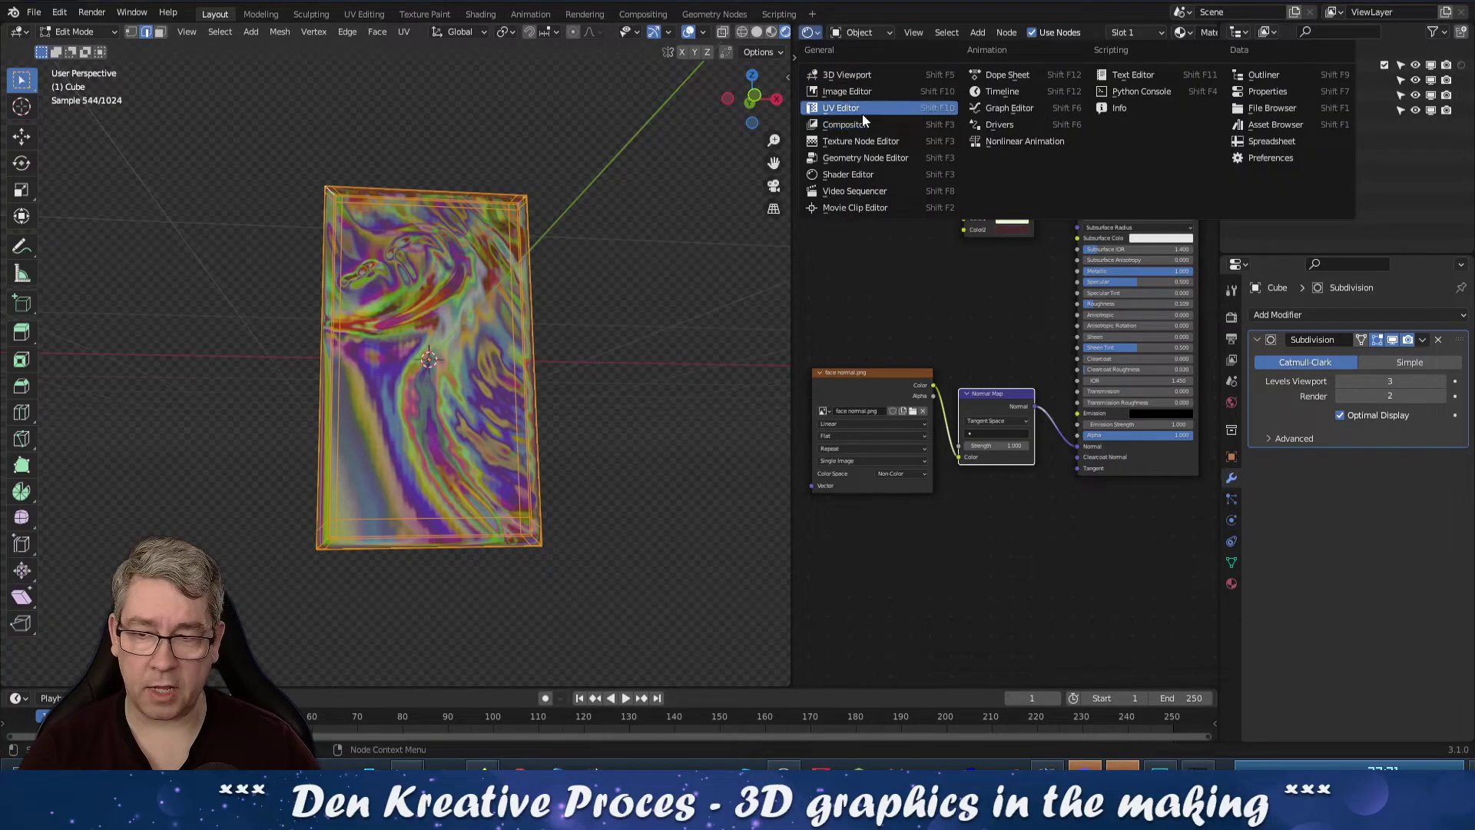
{"action": "left_click", "coordinate": [861, 111]}
{"action": "scroll", "coordinate": [1053, 379], "scroll_direction": "down", "scroll_amount": 2}
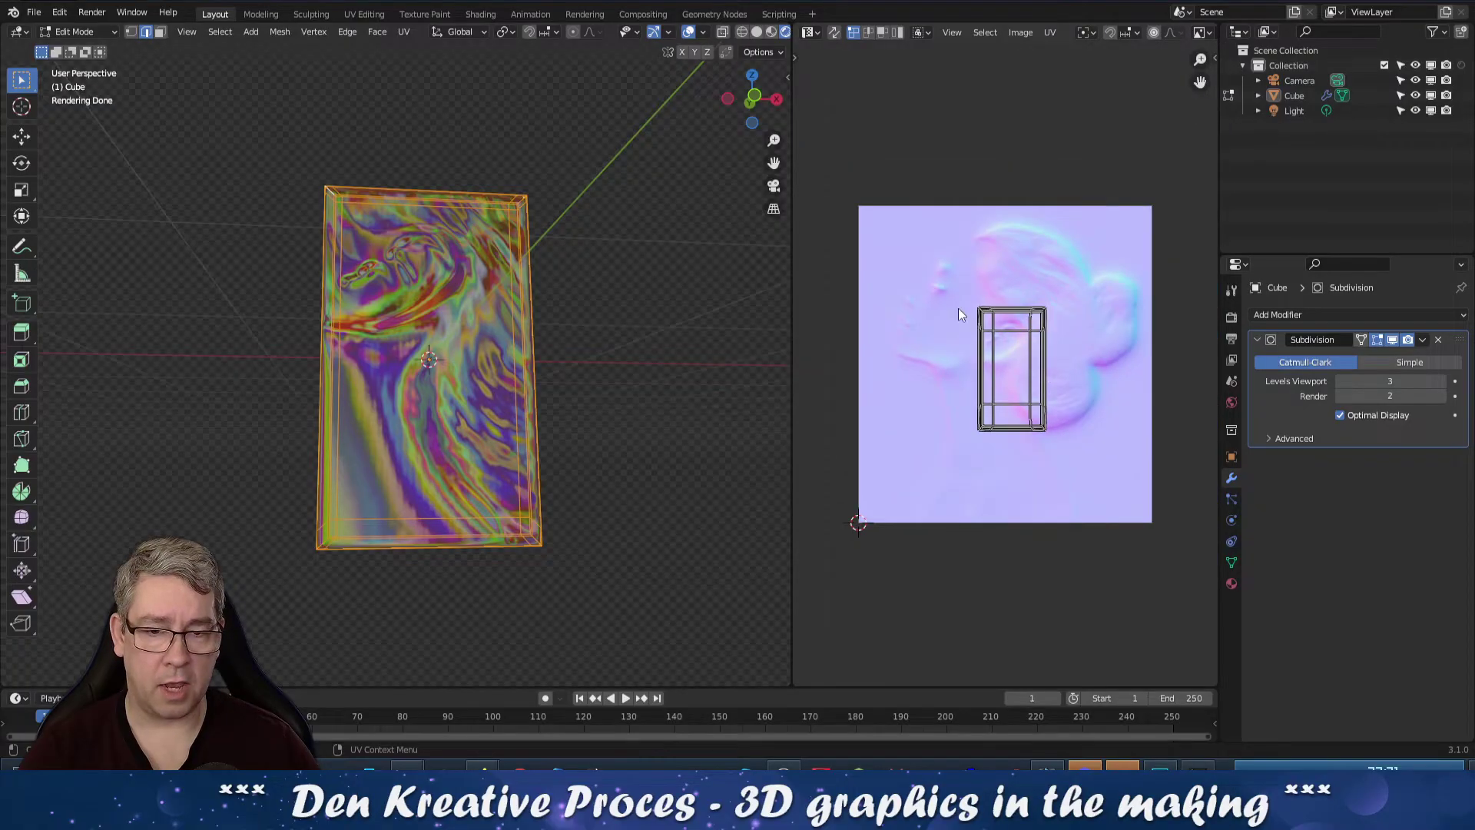
{"action": "left_click_drag", "start_coordinate": [1121, 519], "coordinate": [1121, 519]}
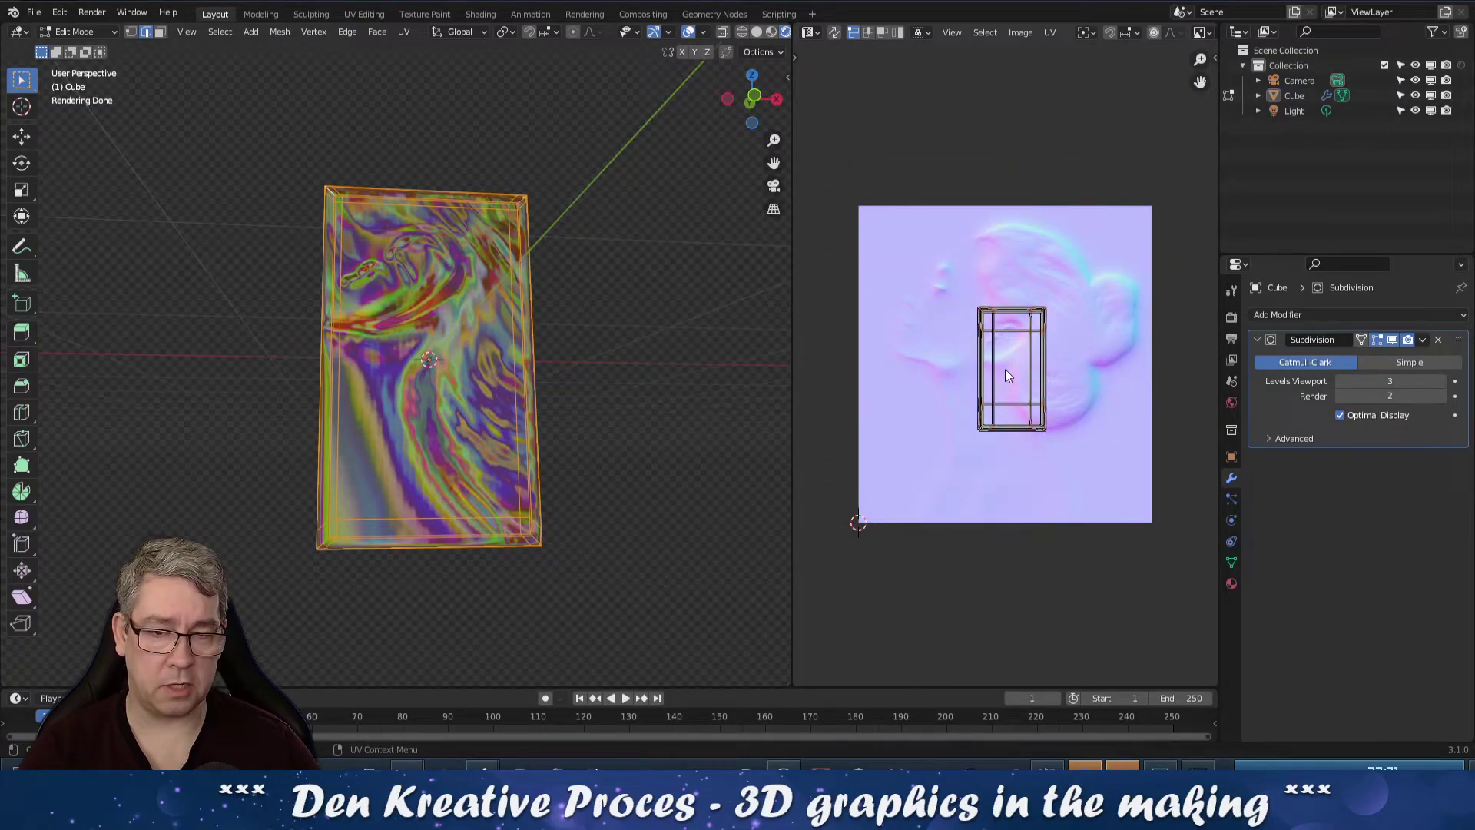
{"action": "key", "text": "s"}
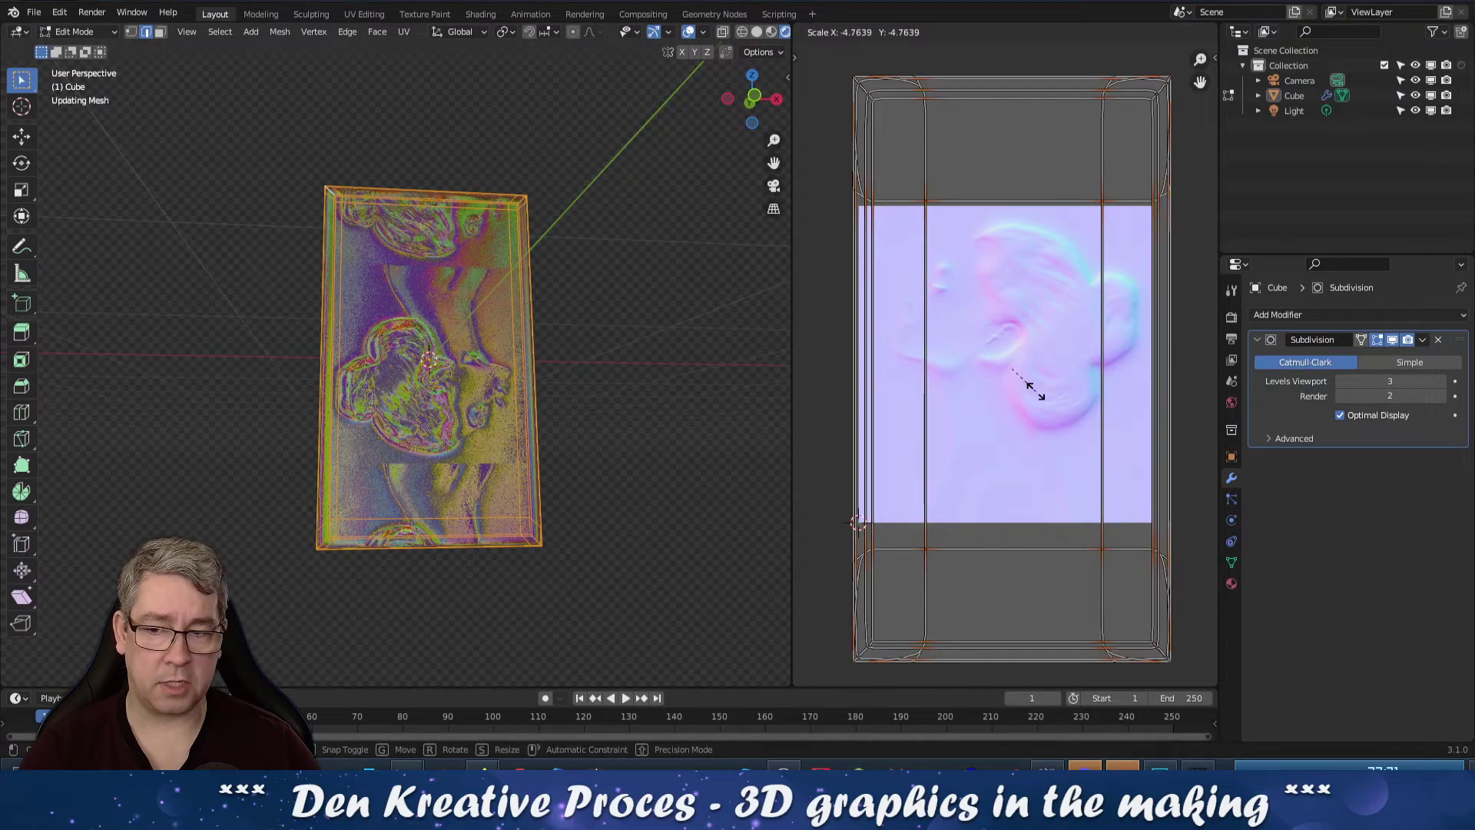
{"action": "left_click", "coordinate": [1040, 390]}
{"action": "key", "text": "ctrl+z"}
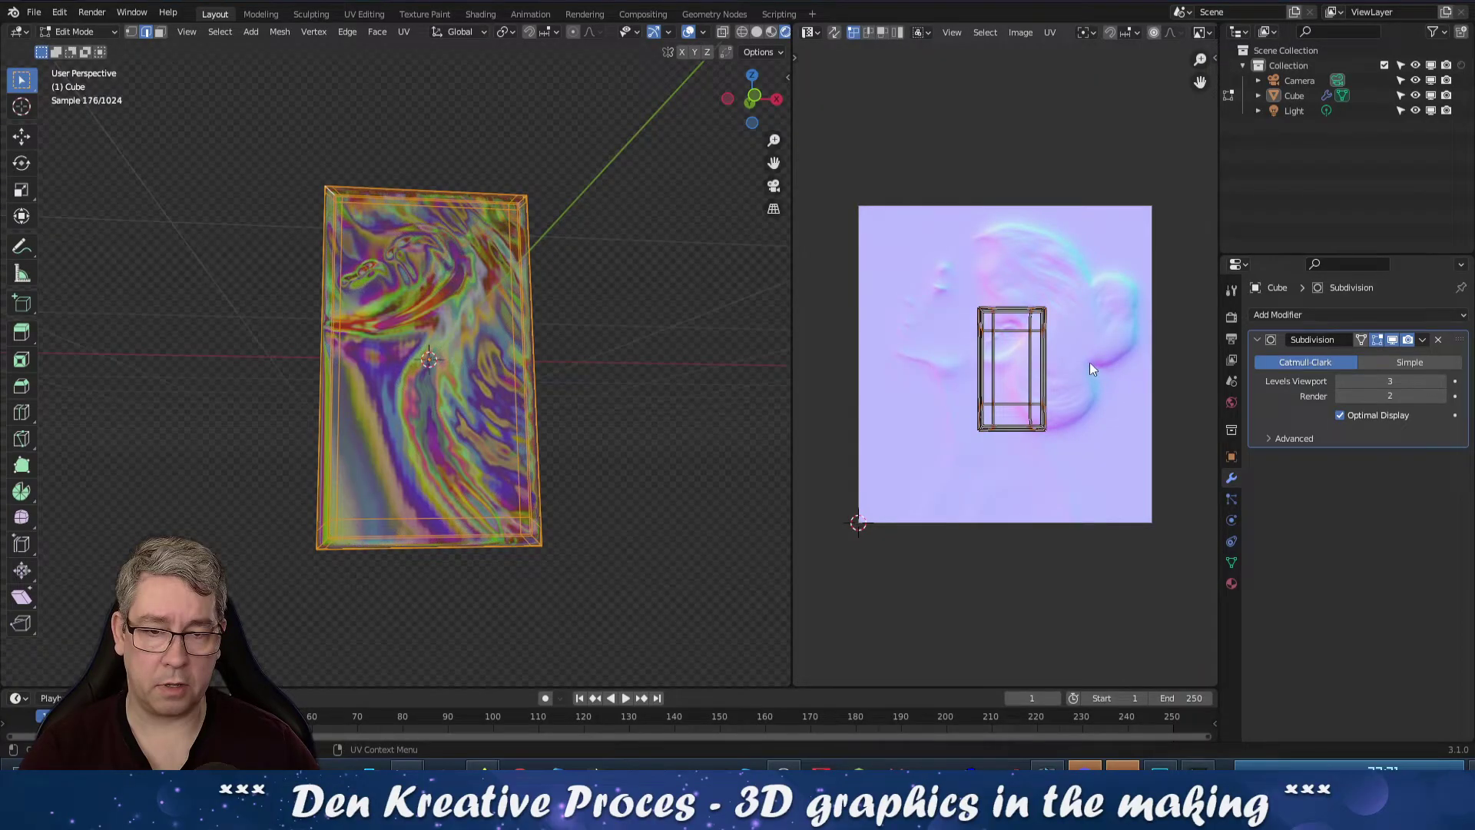
Scale the card's whole UV layout up by a factor of about 5.19 and switch the area back to the Shader Editor
{"action": "key", "text": "s"}
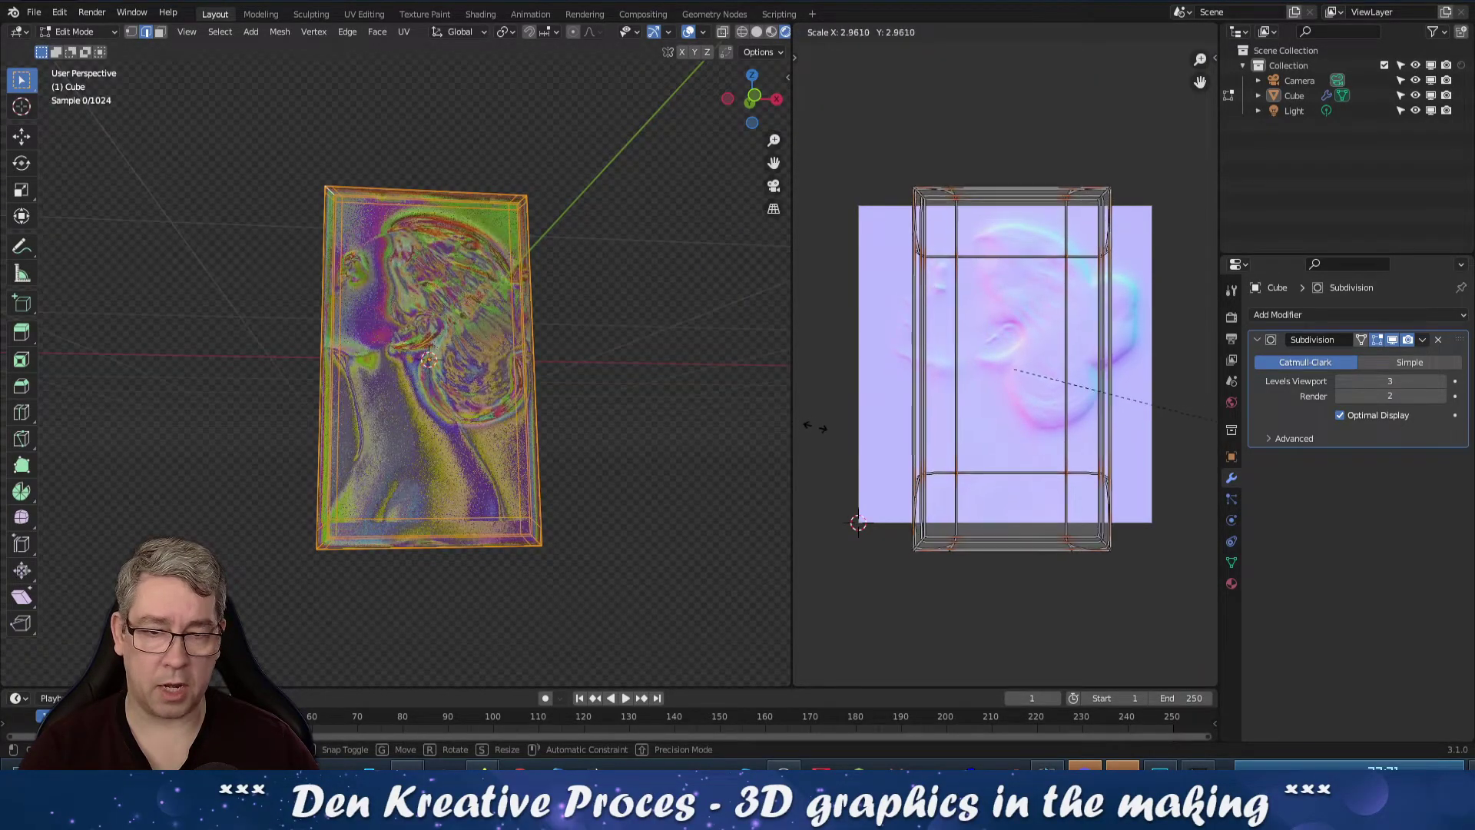
{"action": "left_click", "coordinate": [974, 501]}
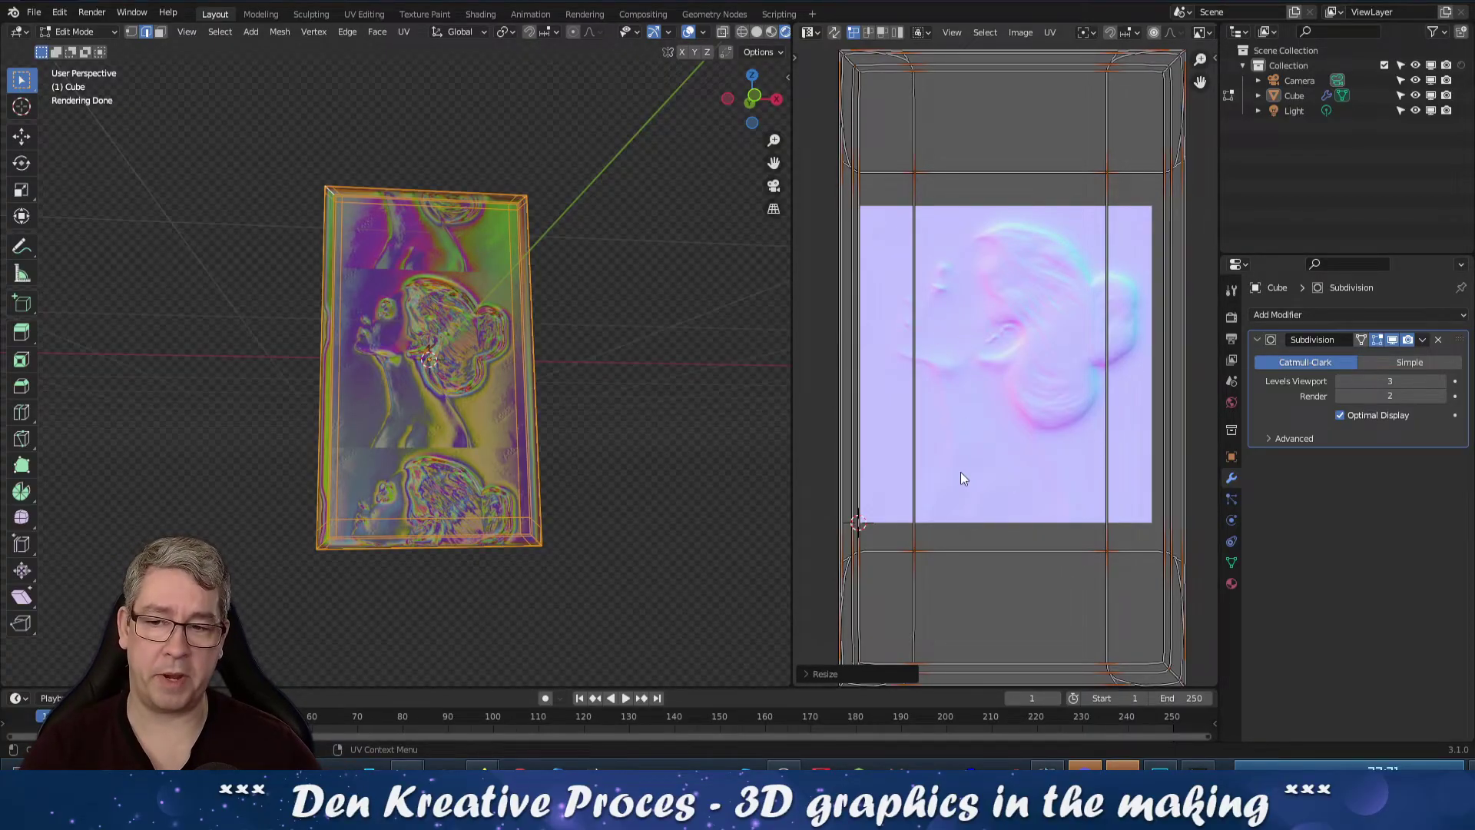
{"action": "left_click", "coordinate": [813, 34]}
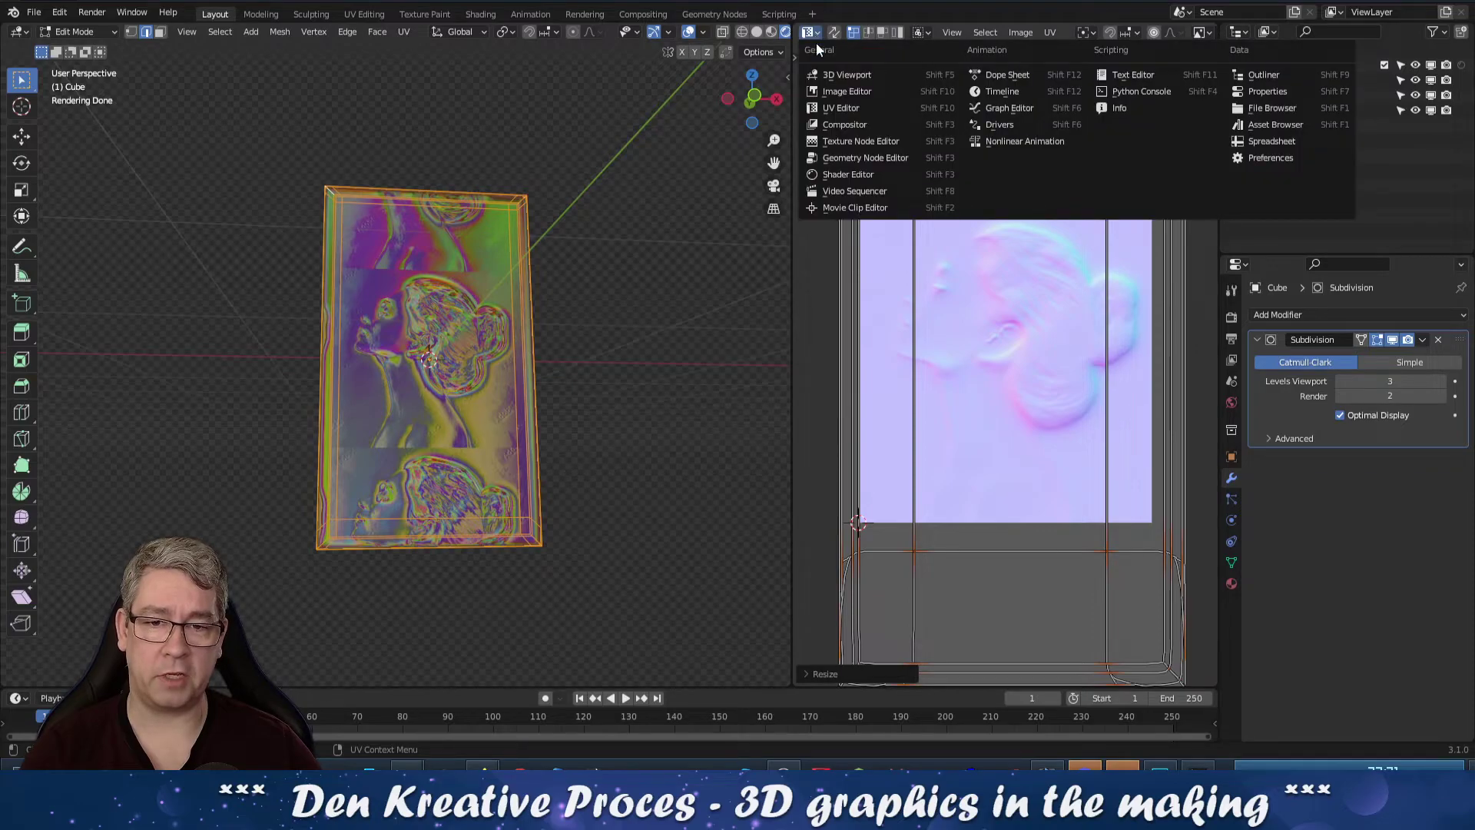
{"action": "left_click", "coordinate": [870, 178]}
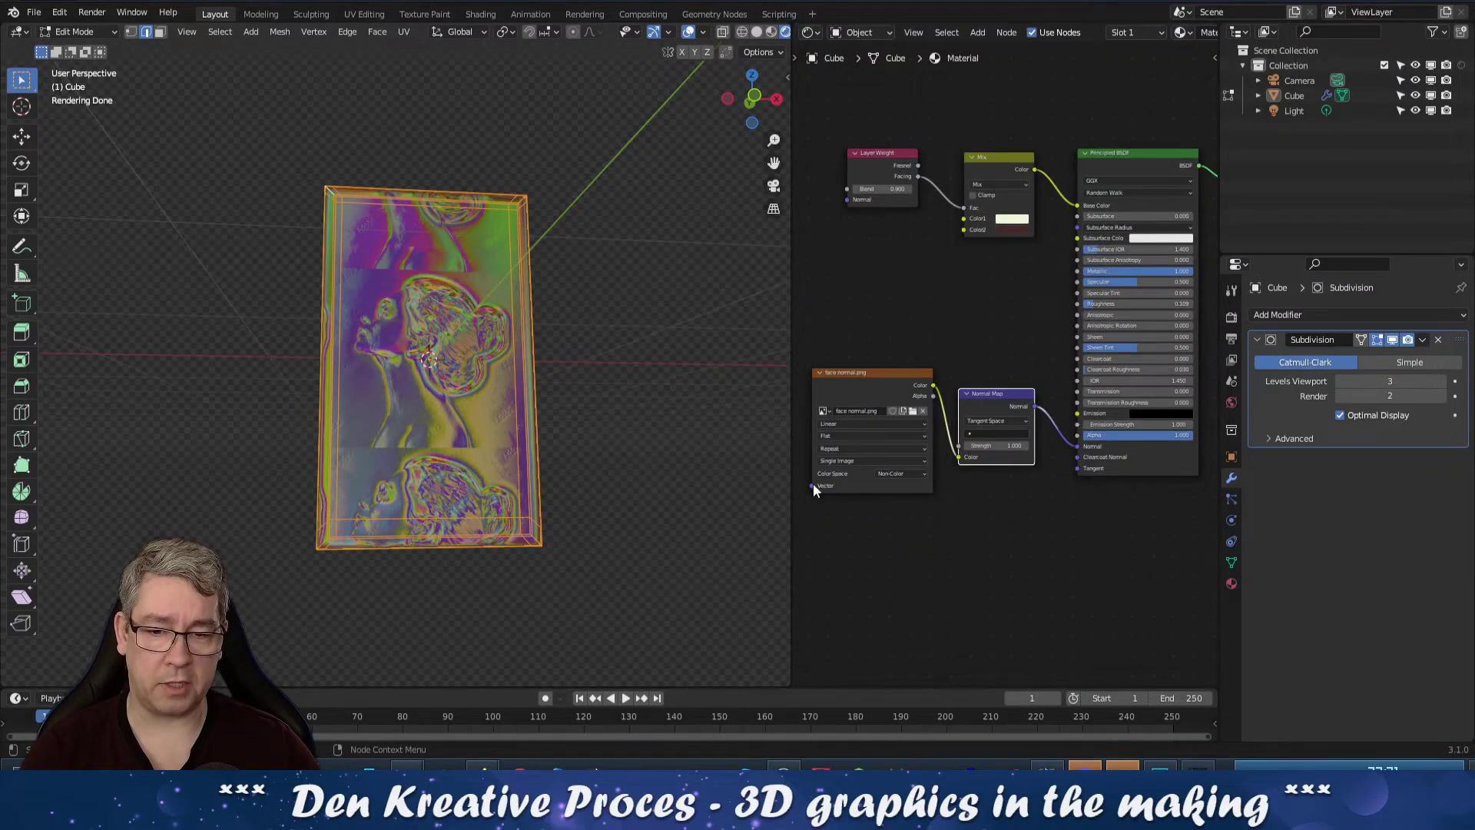
Set the face normal.png texture's extension mode to Extend and return the card to Object Mode
{"action": "middle_click_drag", "start_coordinate": [851, 520], "coordinate": [980, 495]}
{"action": "scroll", "coordinate": [901, 492], "scroll_direction": "up", "scroll_amount": 6}
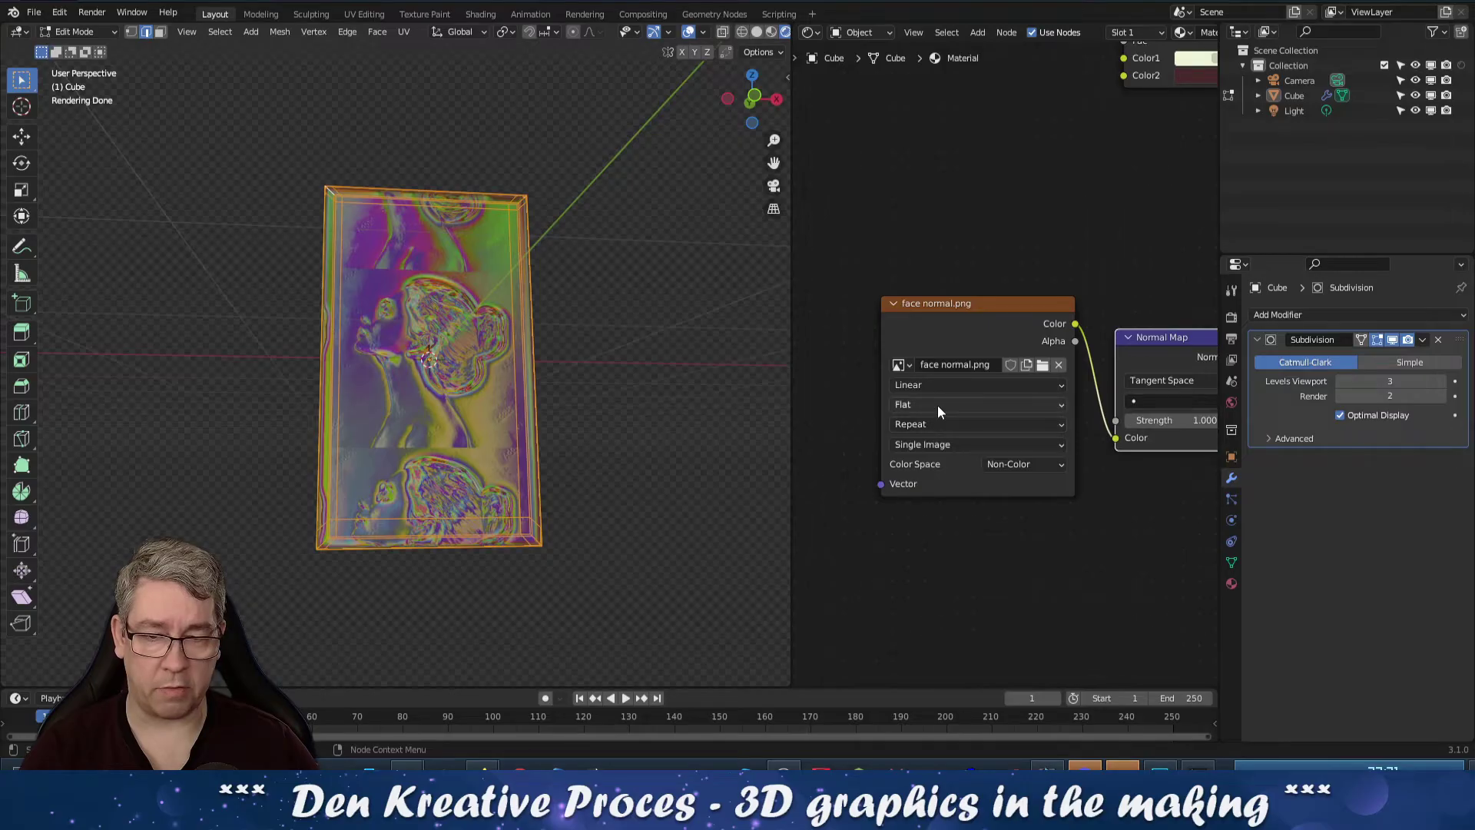
{"action": "left_click", "coordinate": [939, 421]}
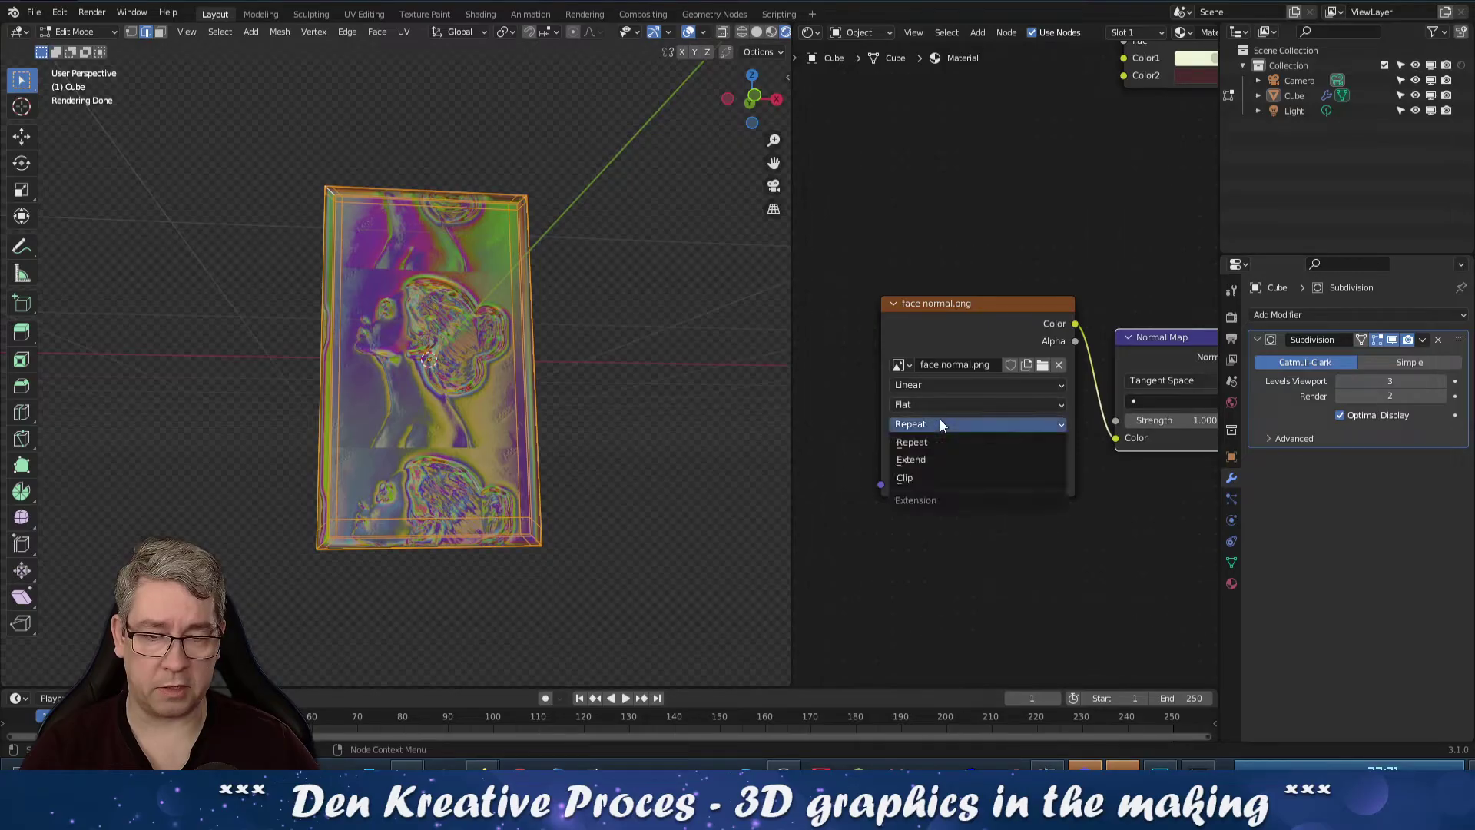
{"action": "left_click", "coordinate": [934, 462]}
{"action": "middle_click_drag", "start_coordinate": [632, 376], "coordinate": [514, 388]}
{"action": "scroll", "coordinate": [530, 357], "scroll_direction": "up", "scroll_amount": 1}
{"action": "key", "text": "Tab"}
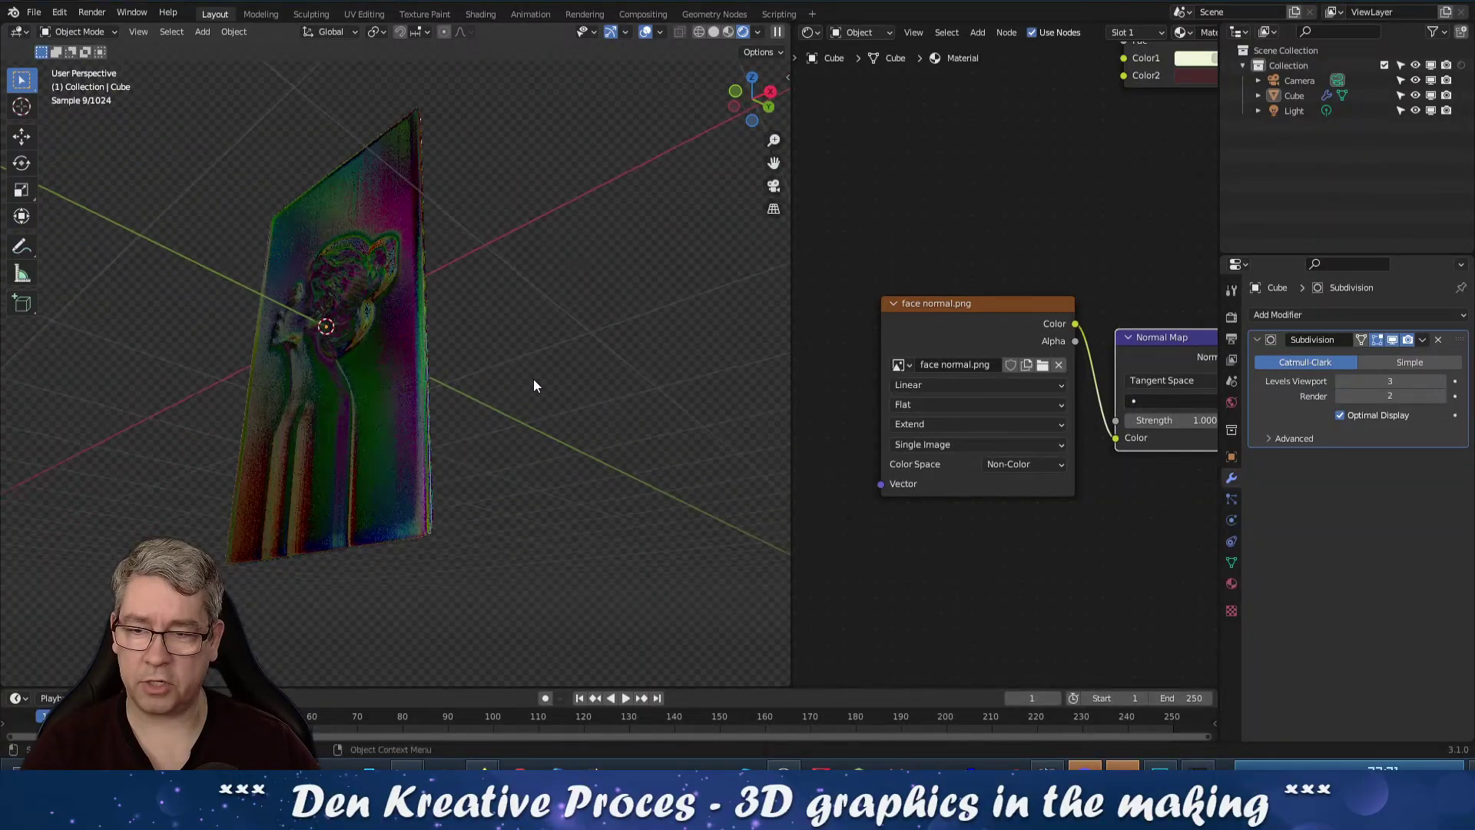
{"action": "middle_click_drag", "start_coordinate": [210, 368], "coordinate": [577, 412]}
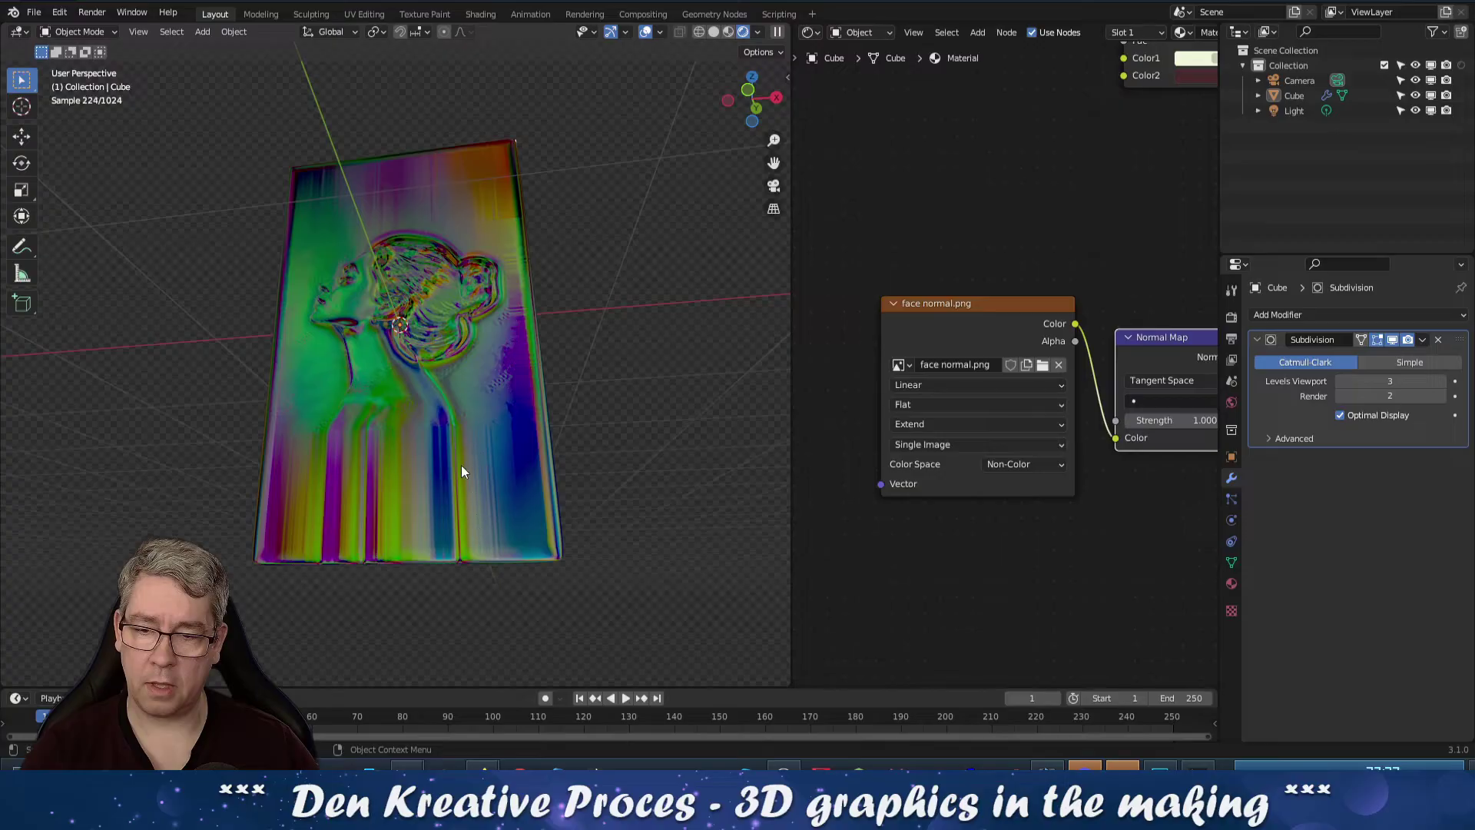
Reposition the Image Texture node slightly and set the Normal Map node's strength to 0.2
{"action": "mouse_move", "coordinate": [922, 306]}
{"action": "left_mouse_down"}
{"action": "mouse_move", "coordinate": [914, 285]}
{"action": "mouse_move", "coordinate": [912, 316]}
{"action": "left_mouse_up"}
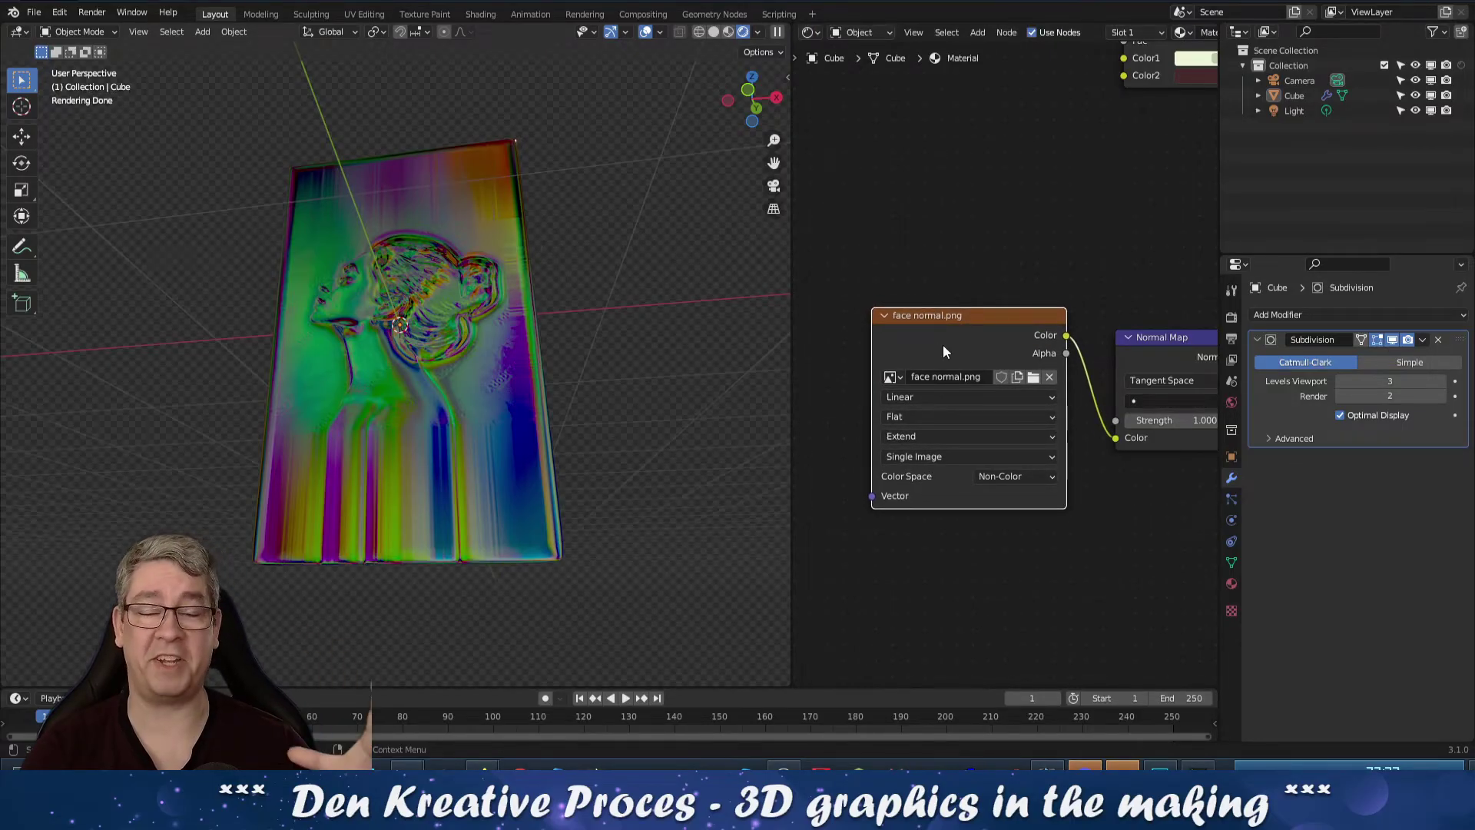
{"action": "middle_click_drag", "start_coordinate": [547, 389], "coordinate": [596, 395]}
{"action": "middle_click_drag", "start_coordinate": [1180, 445], "coordinate": [1064, 438]}
{"action": "left_click", "coordinate": [1067, 422]}
{"action": "key", "text": "BackSpace"}
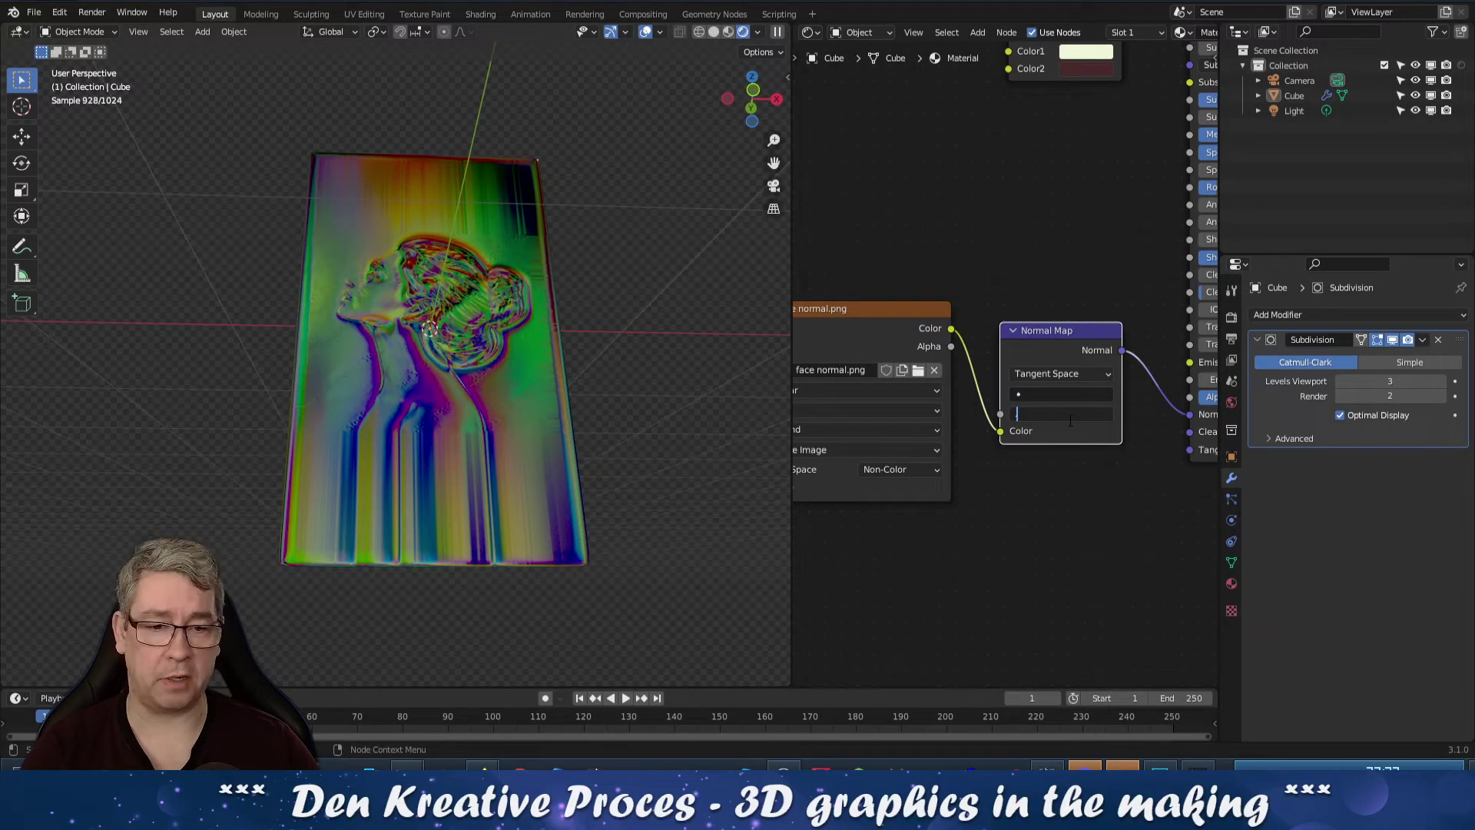
{"action": "type", "text": "0.2"}
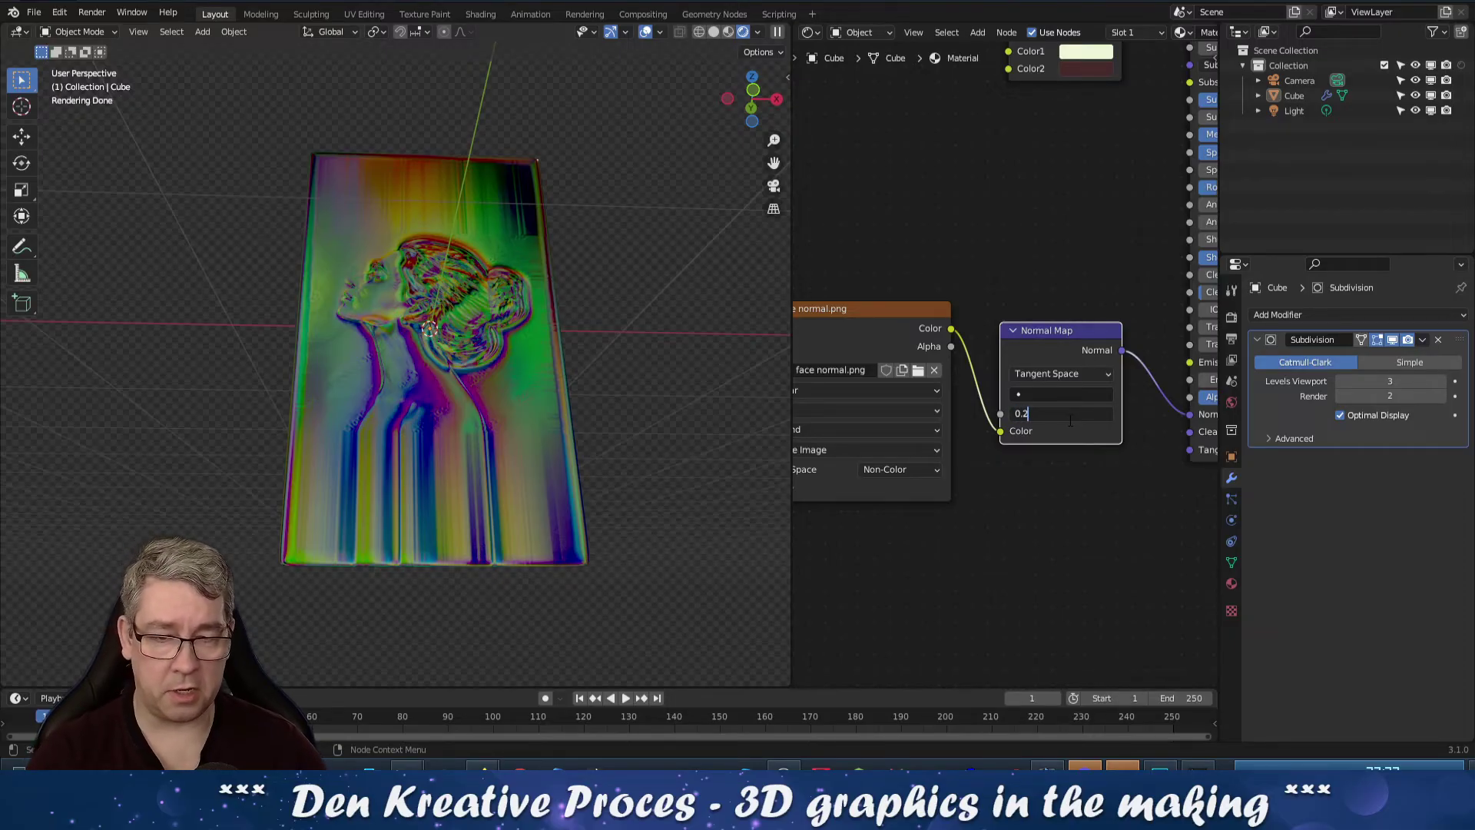
{"action": "key", "text": "Return"}
{"action": "middle_click_drag", "start_coordinate": [601, 365], "coordinate": [568, 350]}
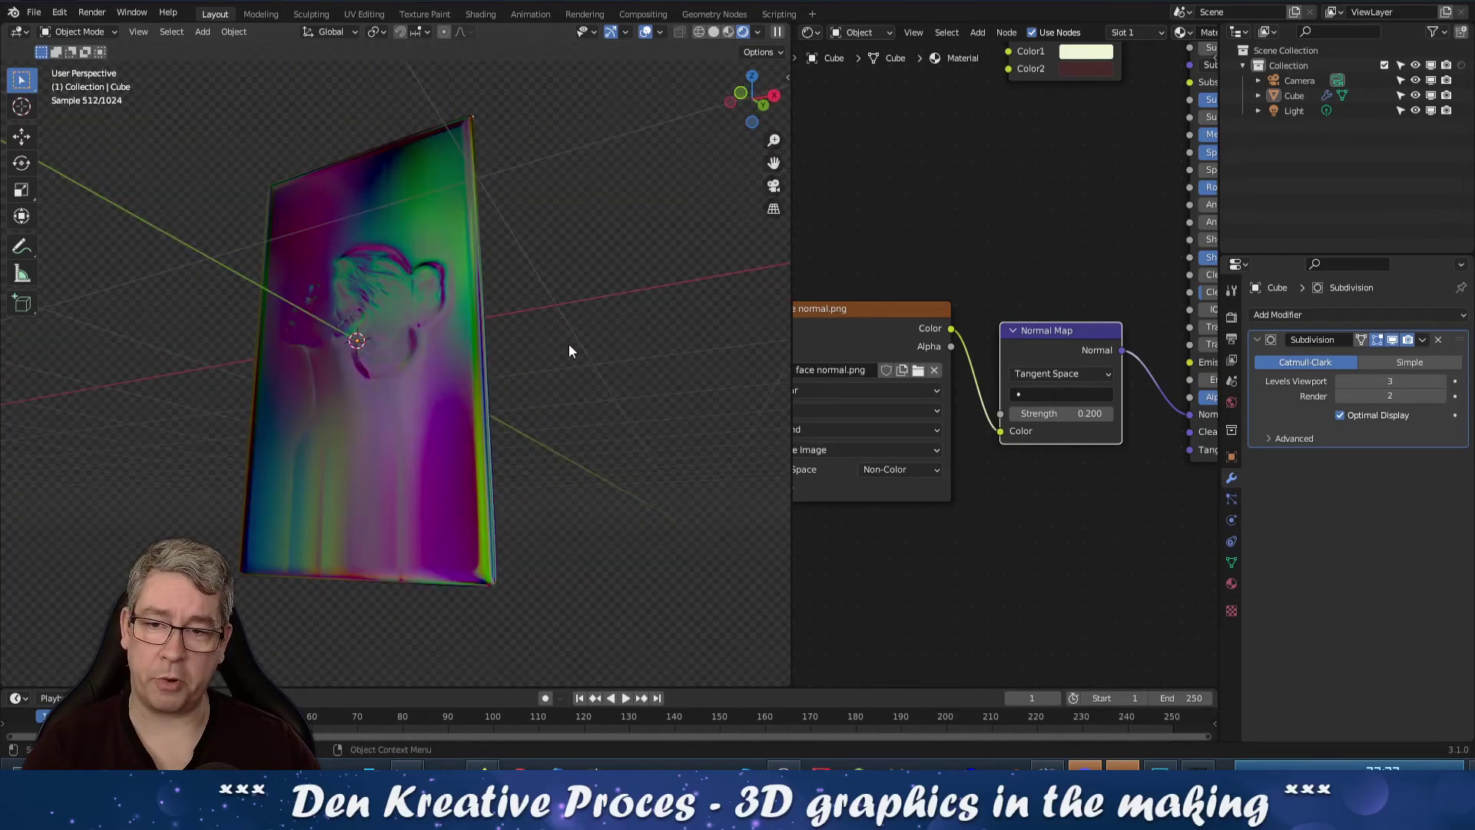